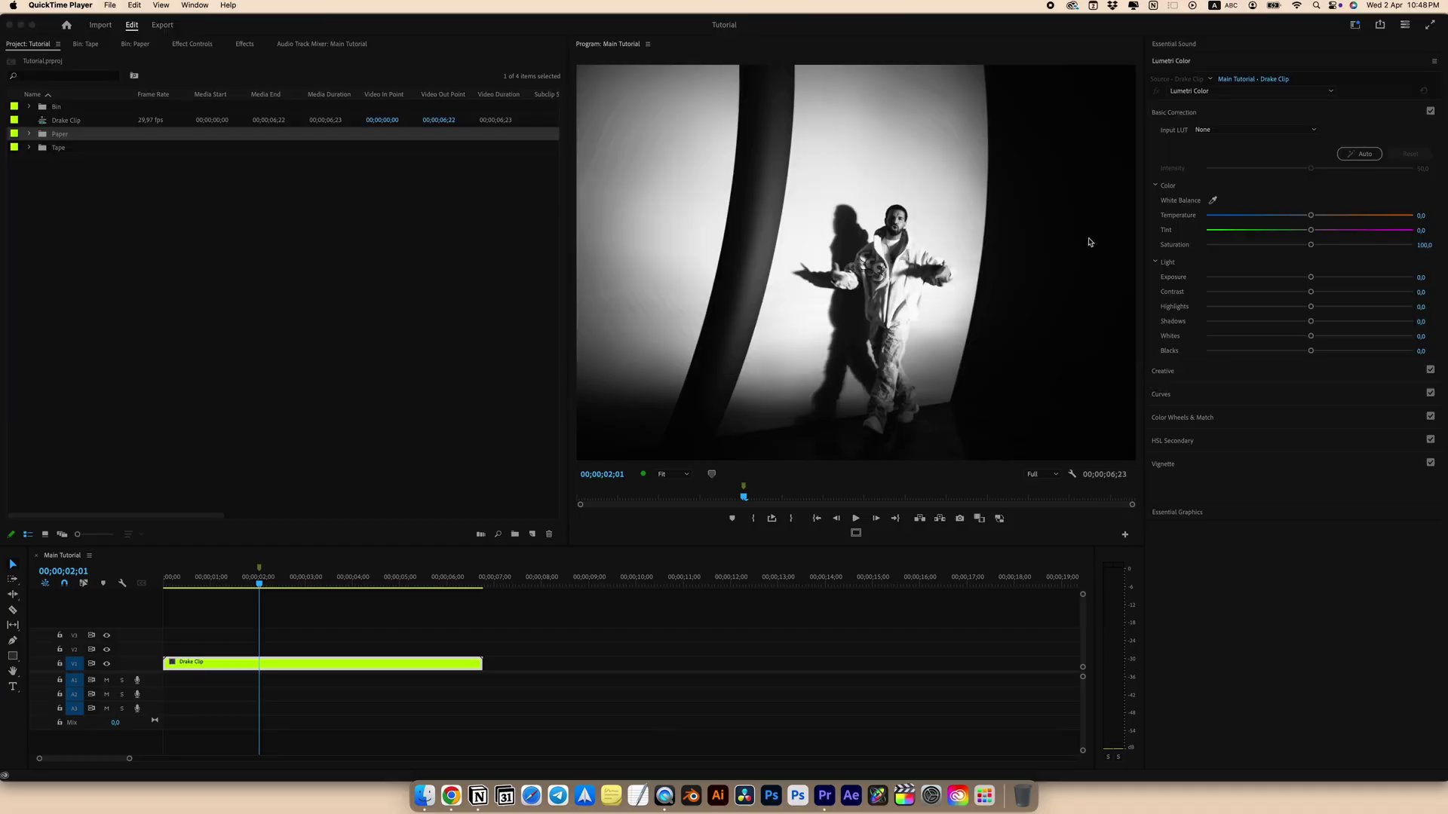
Export the frame at 00;00;05;19 of the Main Tutorial sequence as a PNG still, choosing its destination folder
left_click(1178, 111)
left_click(1184, 65)
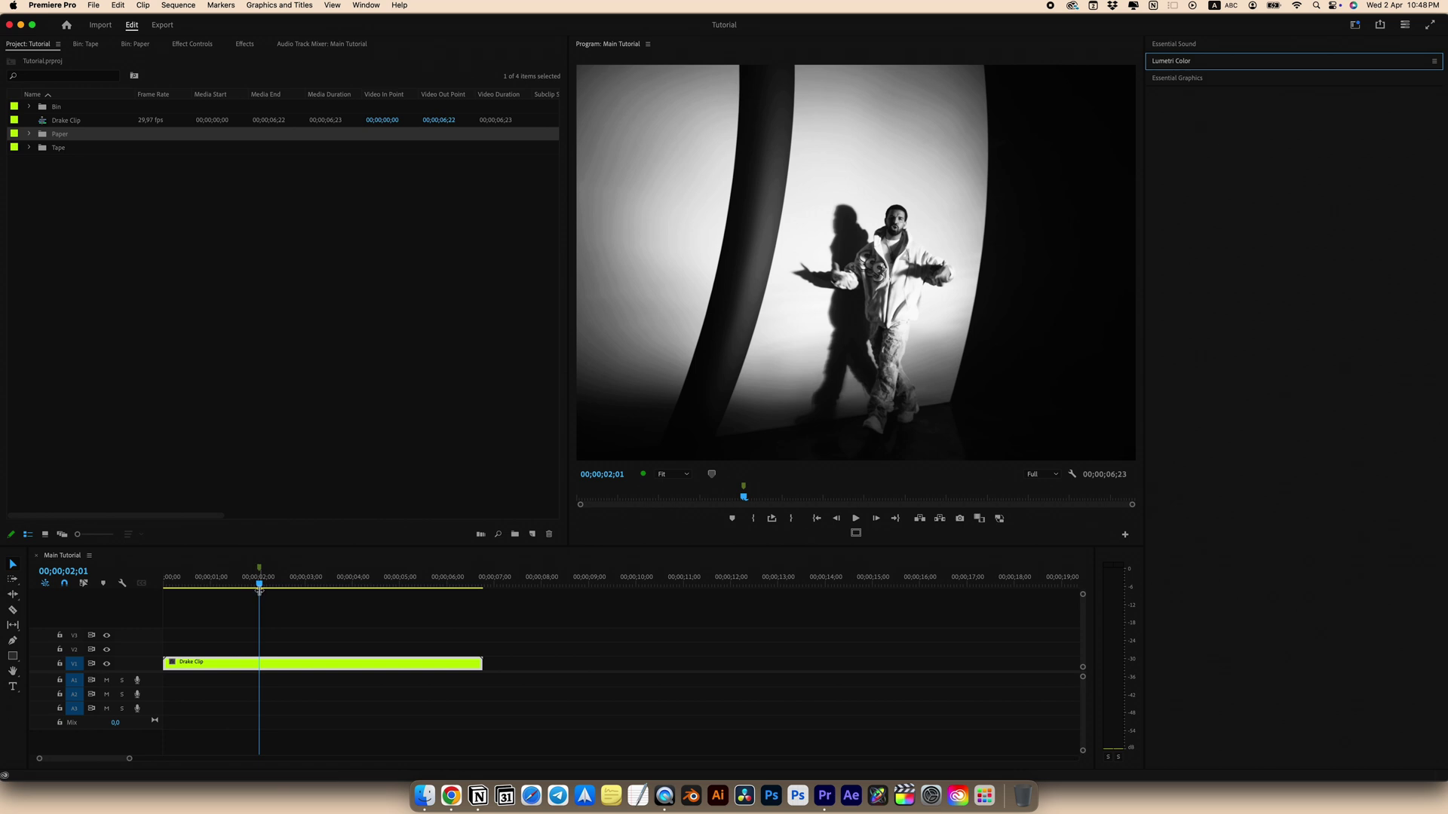
left_click_drag(259, 583, 431, 611)
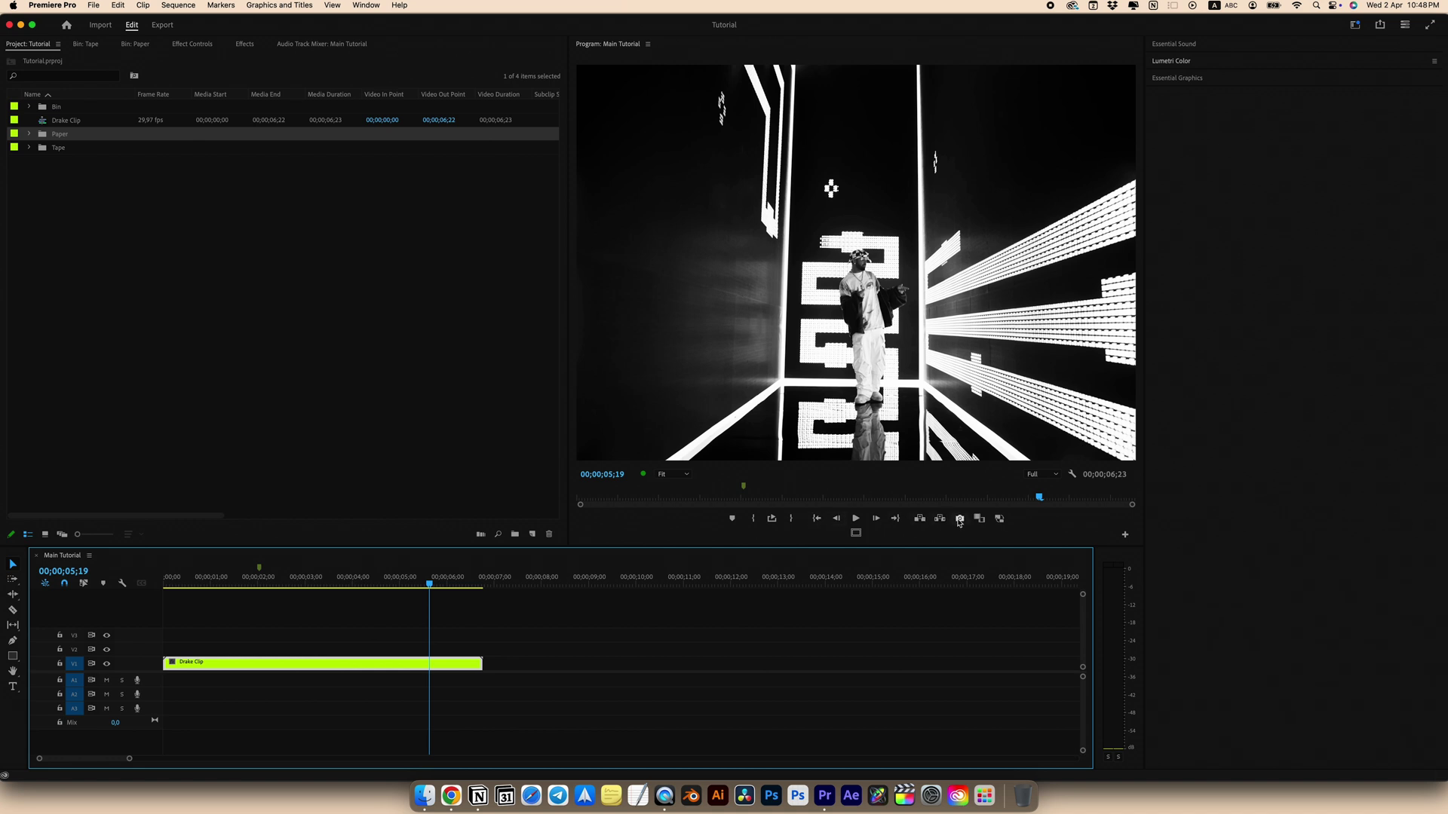
left_click(959, 519)
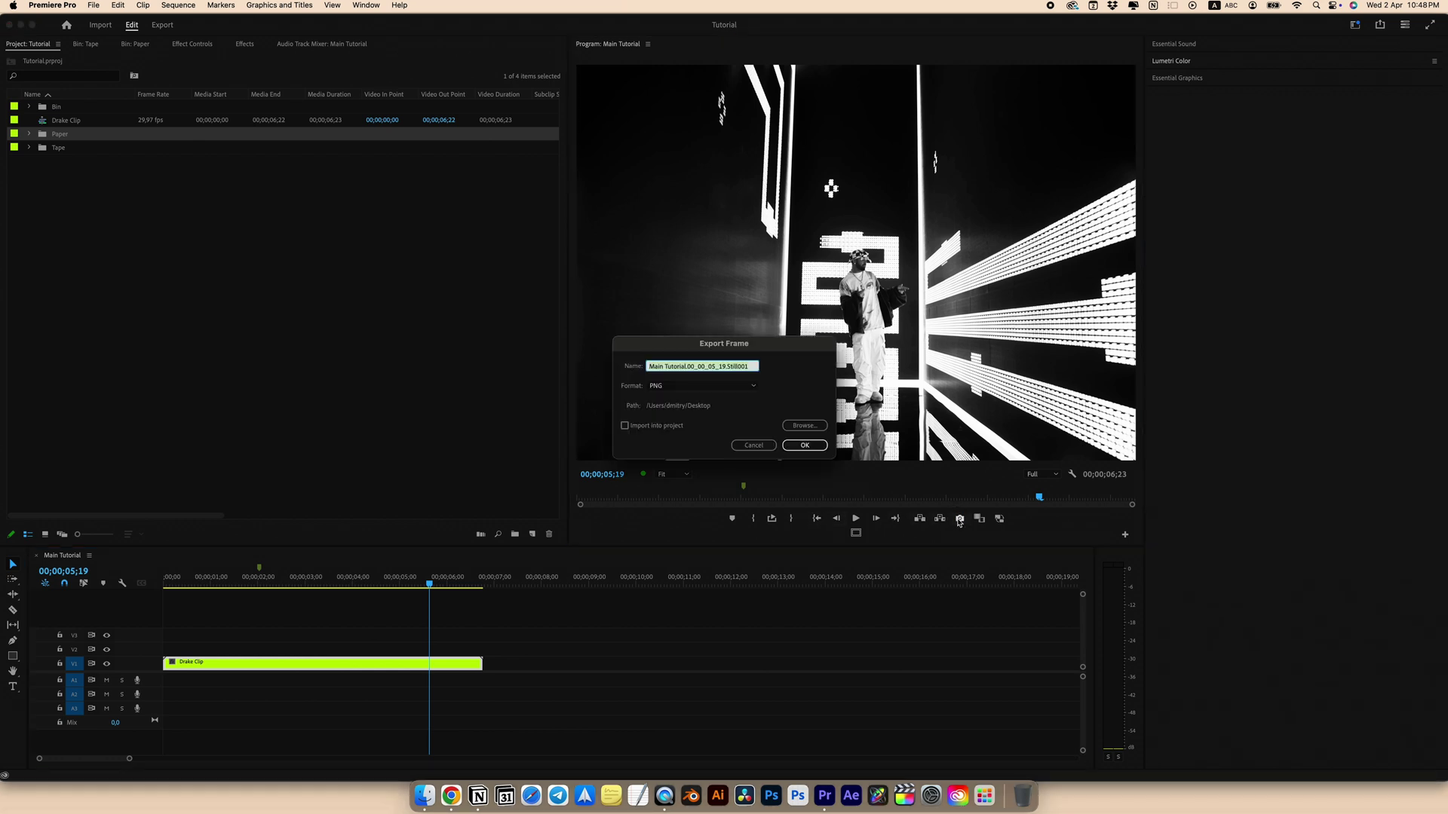
left_click(803, 425)
left_click(1066, 611)
key("Return")
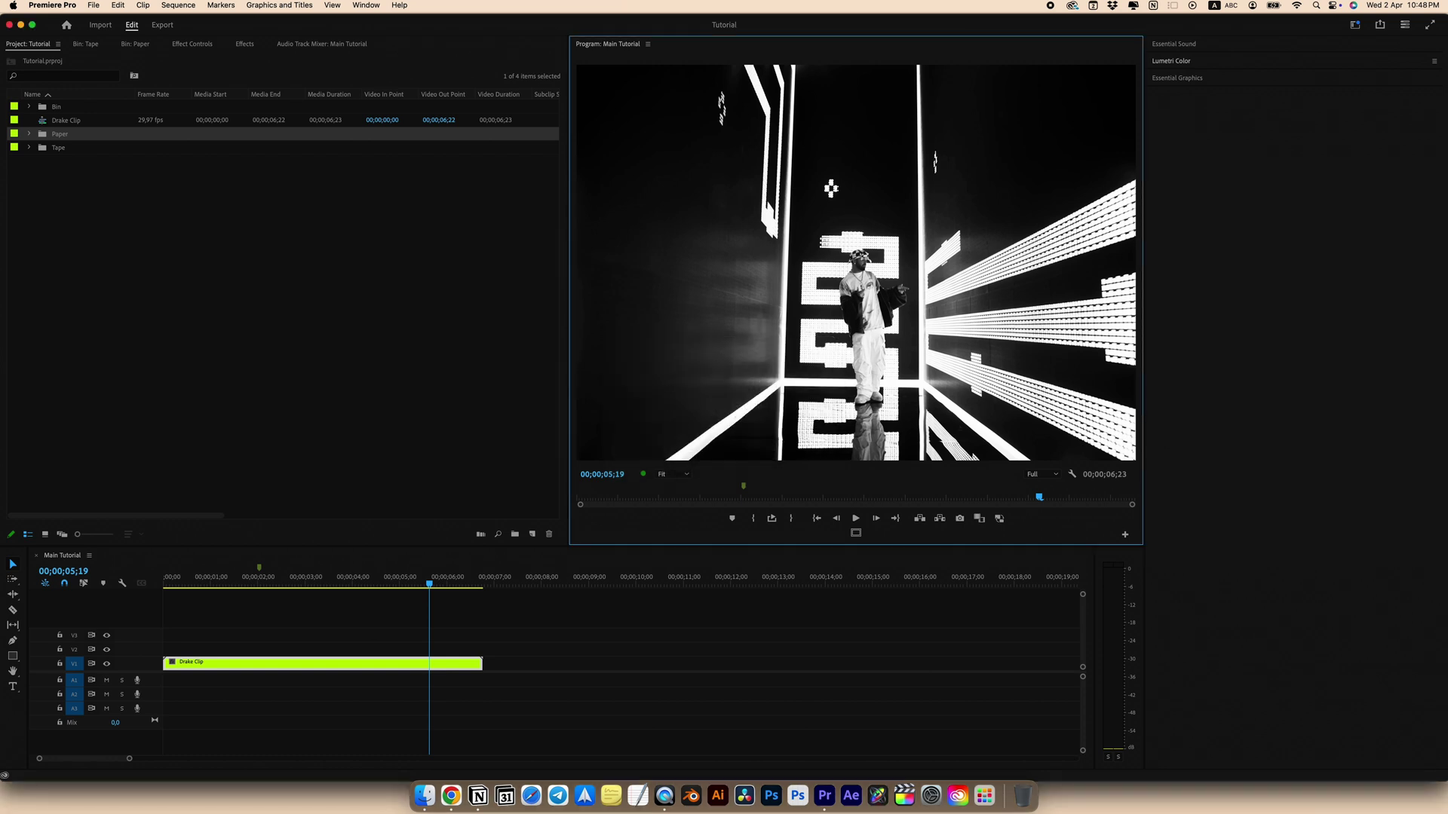
Export the frame at 00;00;04;04 and add the exported Drake stills to track V2 above the clip
left_click(358, 579)
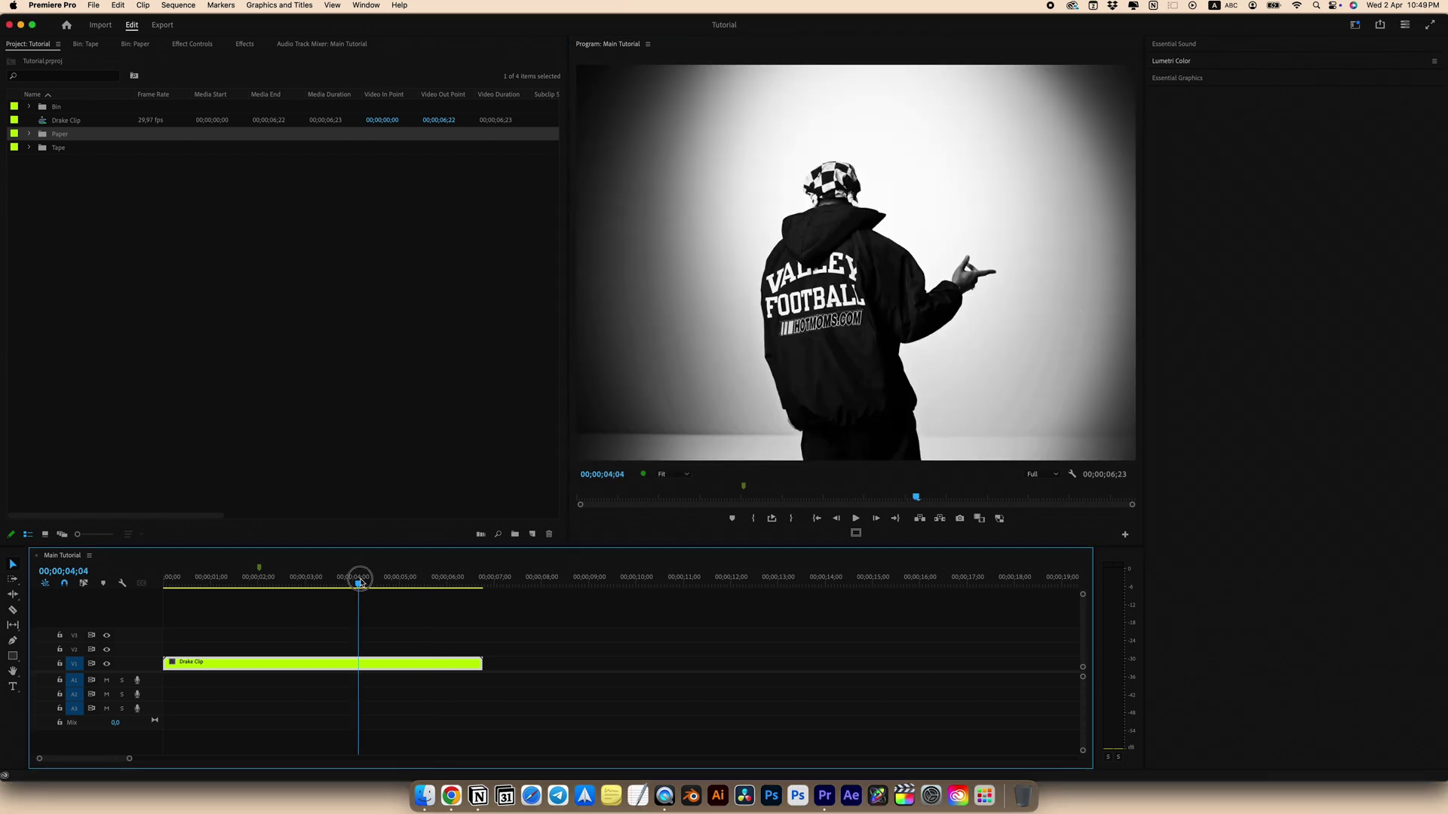
left_click(959, 518)
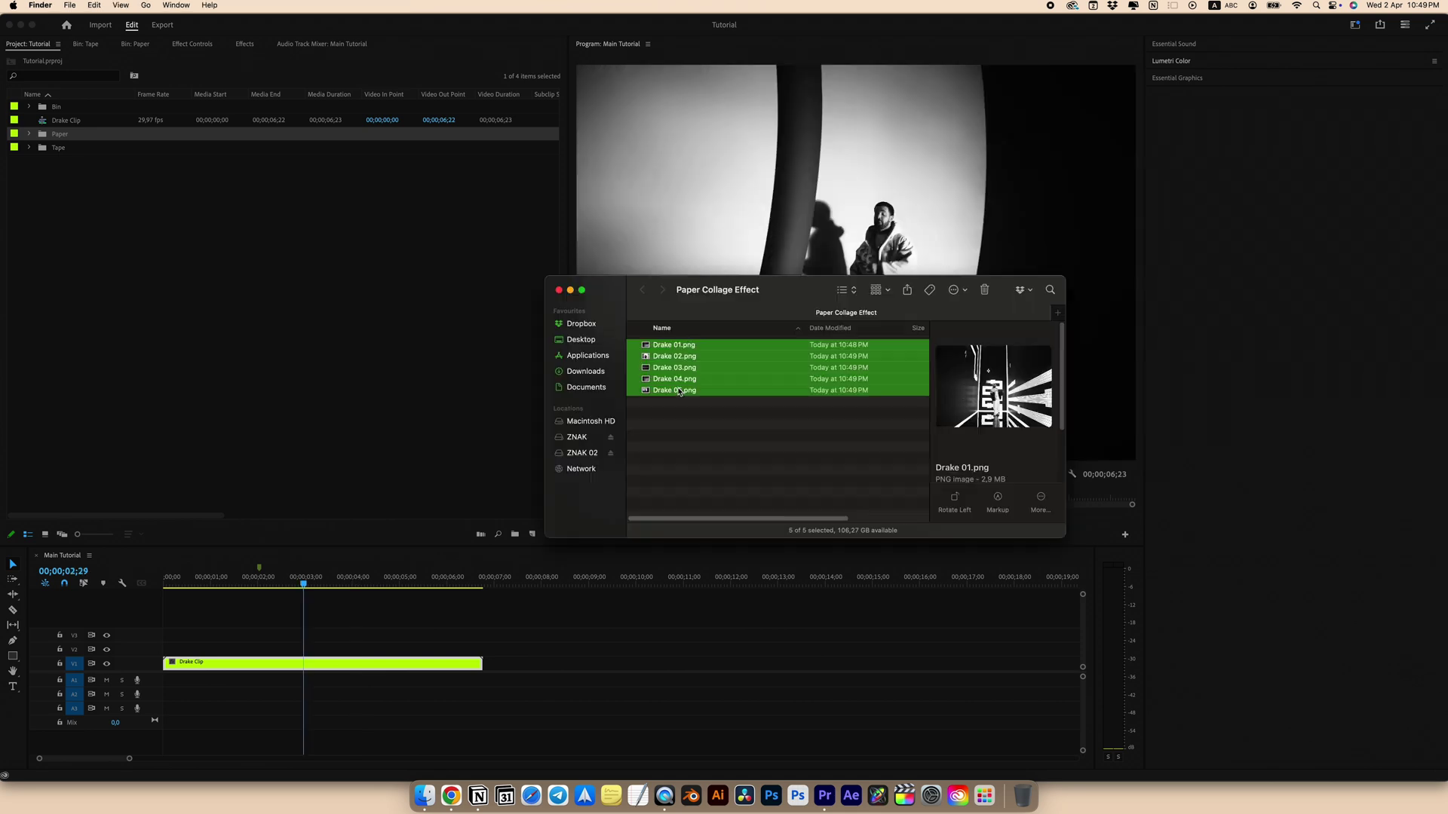
left_click_drag(679, 384, 170, 654)
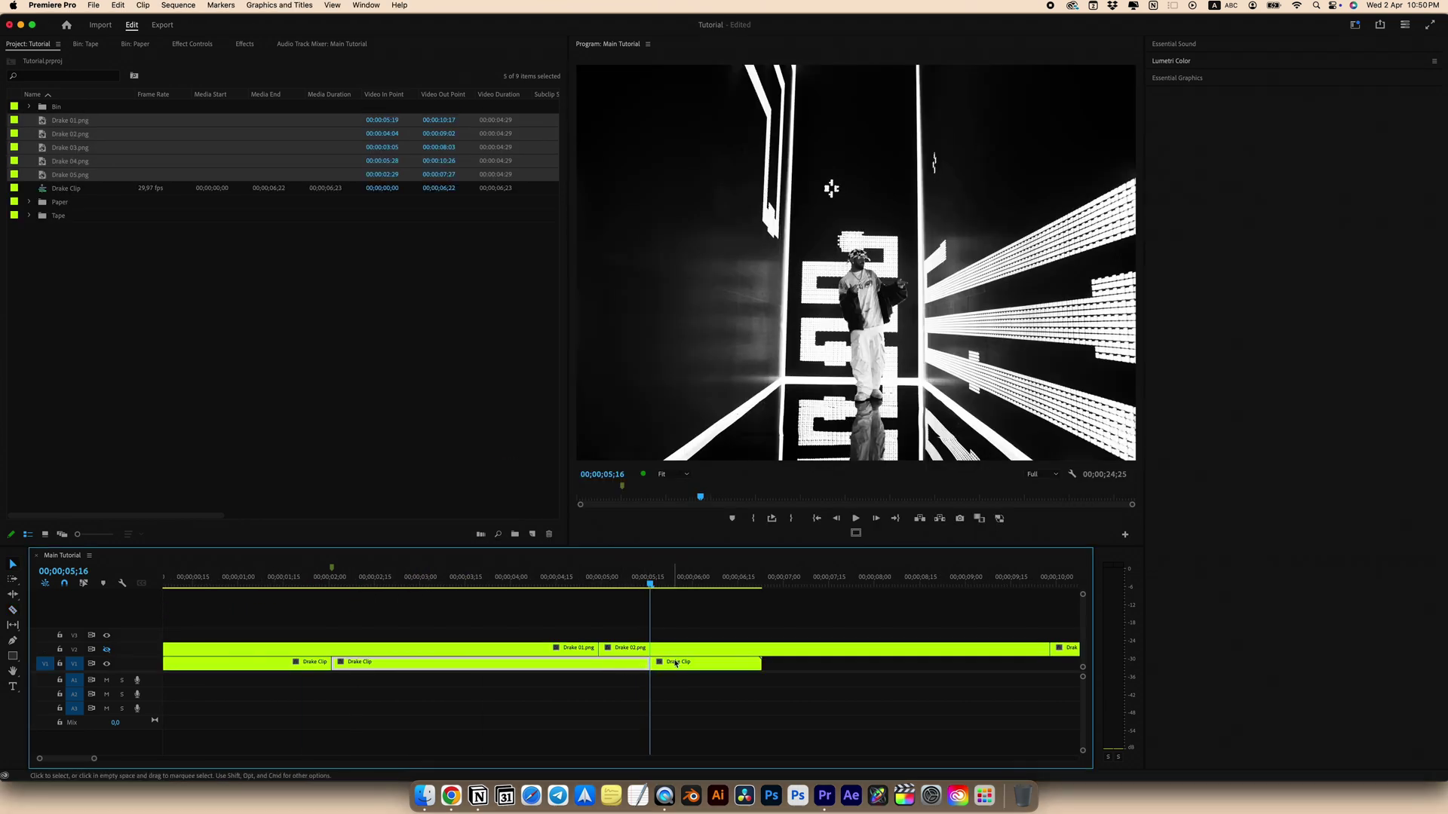
Delete the Drake Clip section between 00;00;02;01 and 00;00;05;16 and shift the final segment earlier to align with the second still's start
key("Delete")
left_click_drag(676, 664, 624, 667)
Place Drake 01.png at 00;00;02;01 on V2 right after the first Drake Clip segment and cut it to end at 00;00;02;23
left_click(287, 584)
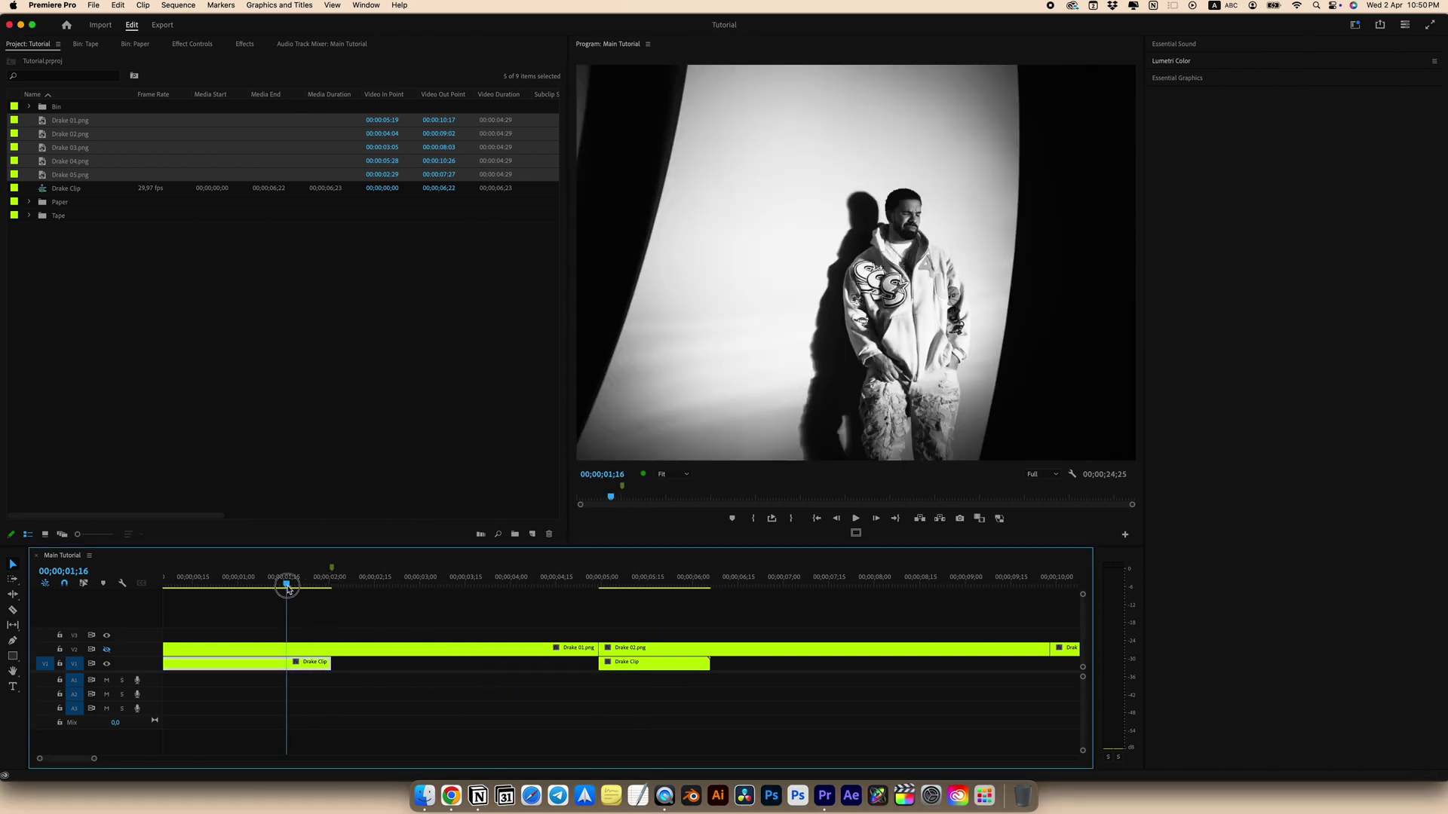
left_click_drag(287, 587, 332, 584)
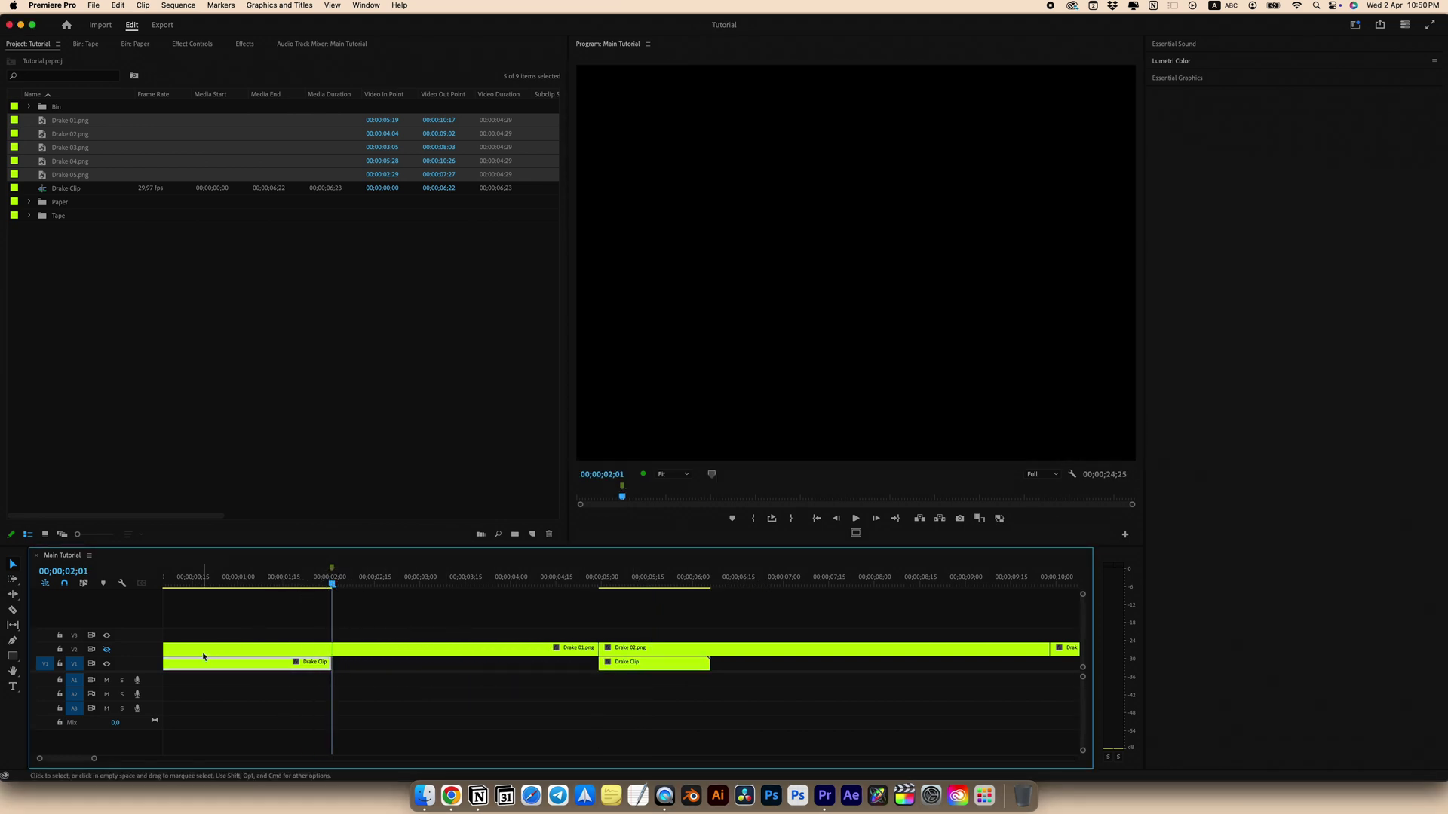
left_click_drag(203, 653, 364, 639)
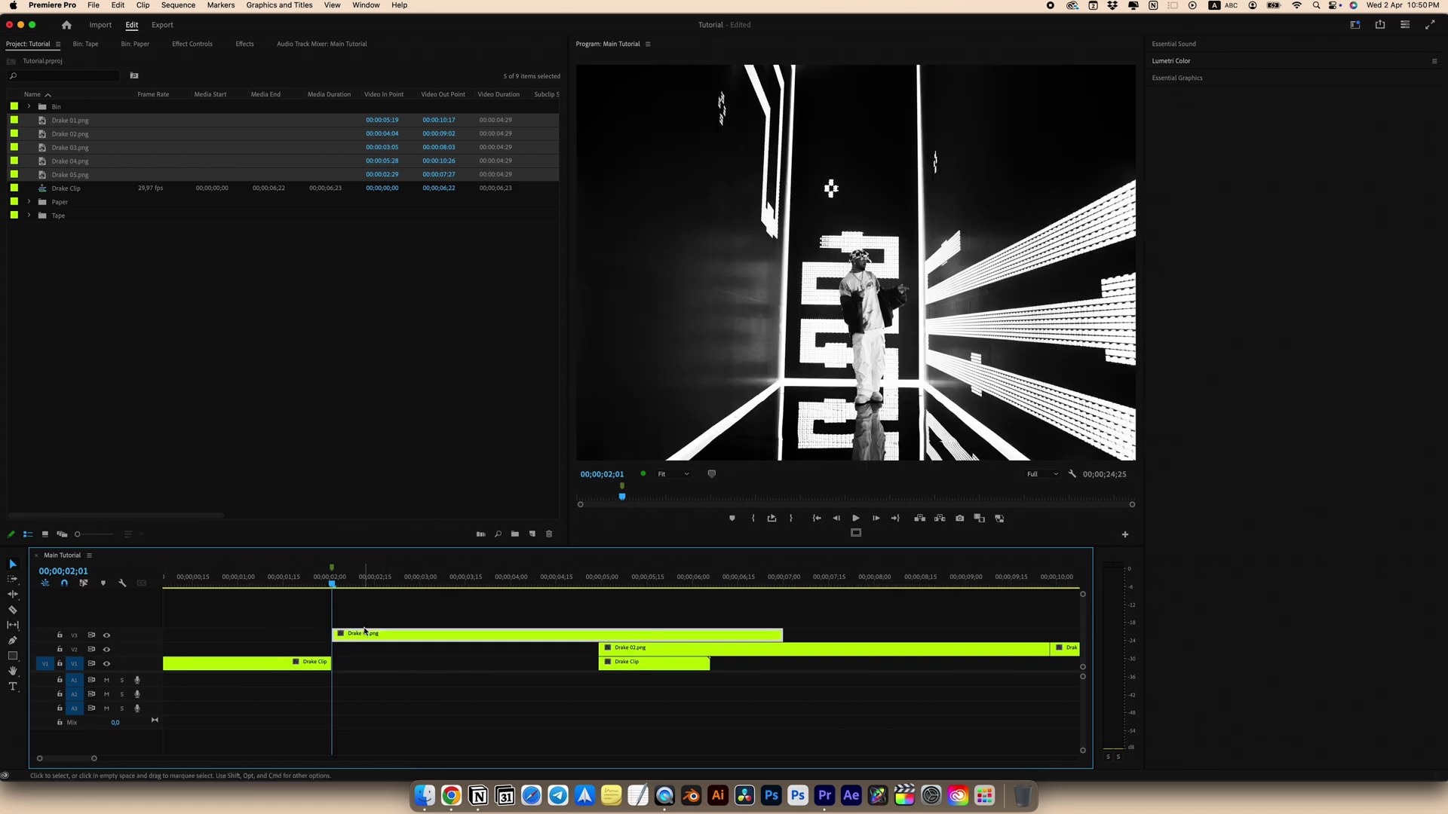
left_click(147, 317)
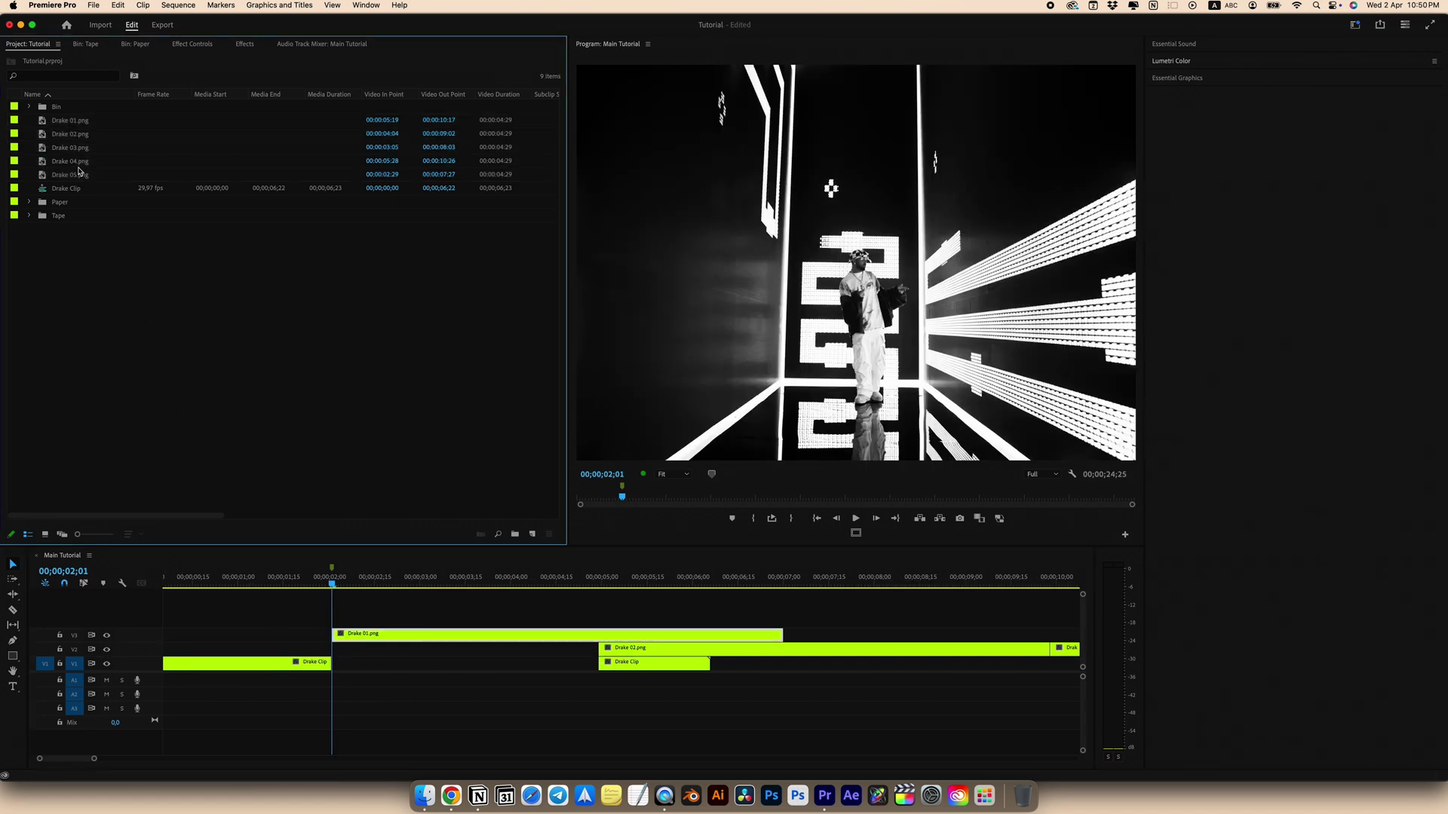
left_click(563, 589)
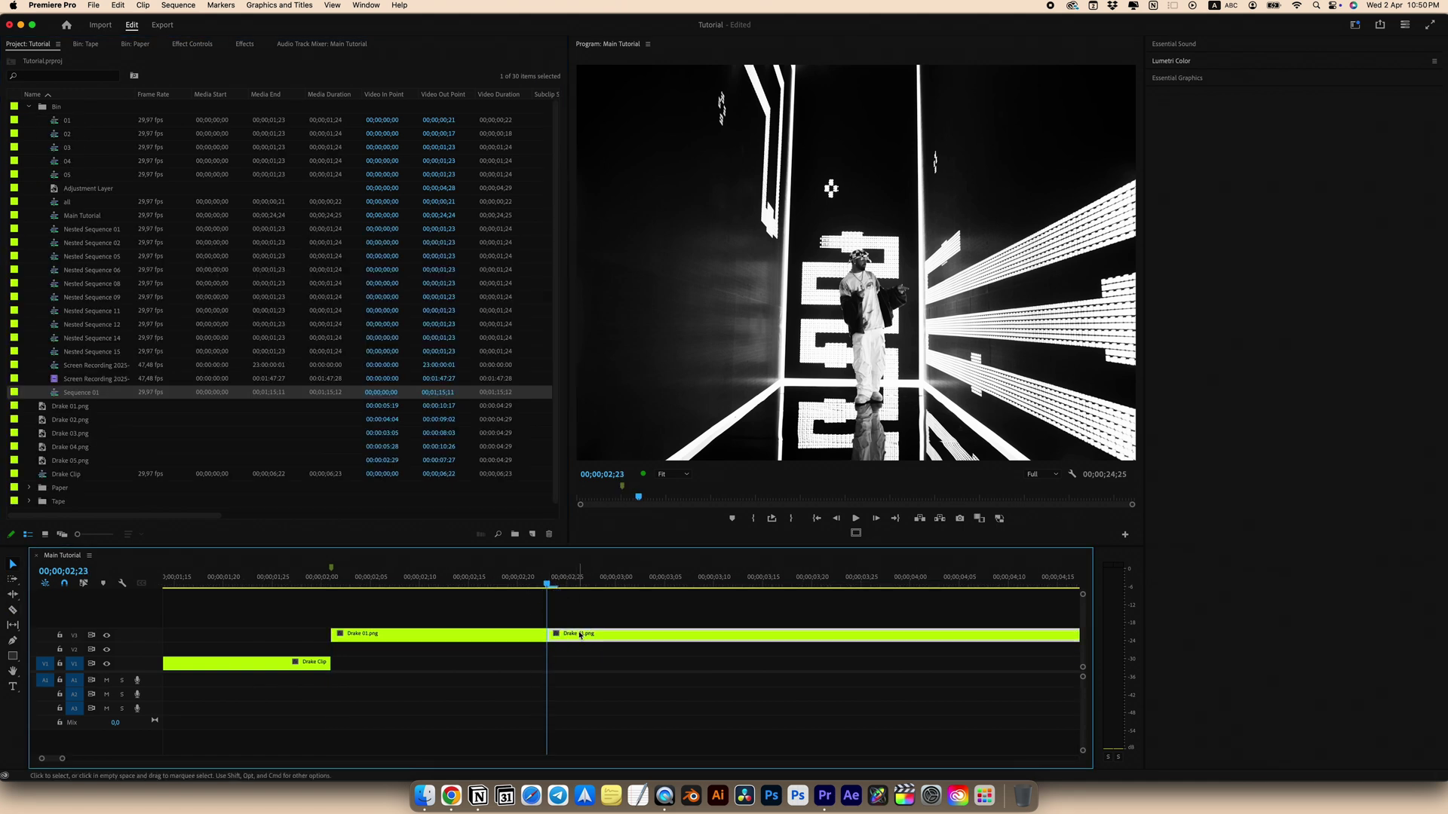
key("Delete")
left_click_drag(399, 642, 402, 654)
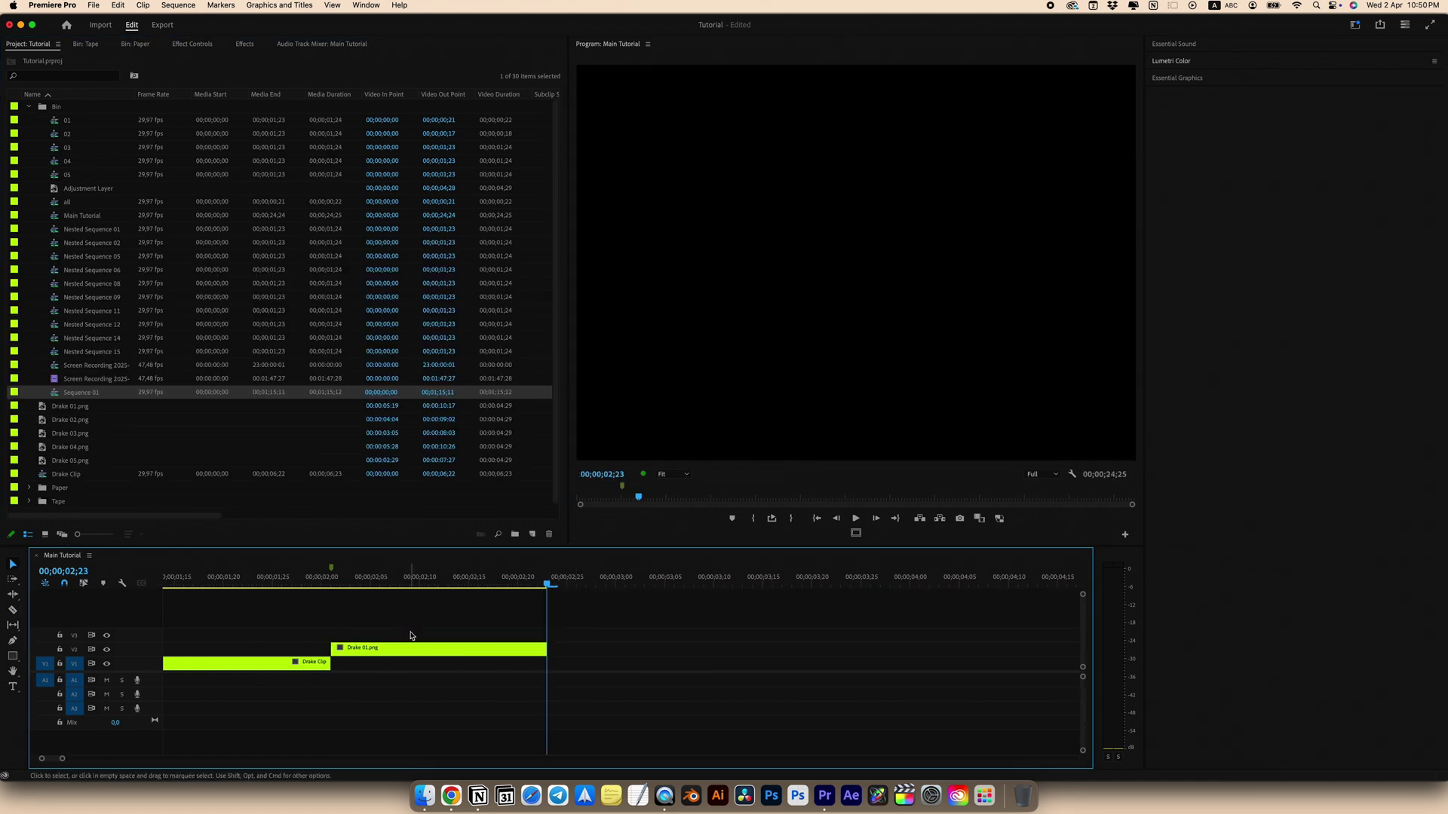
Cut Drake 02.png on V3 at 00;00;02;04 and stagger the remaining Drake stills on the tracks above, all ending at 00;00;02;23
left_click_drag(450, 586, 443, 588)
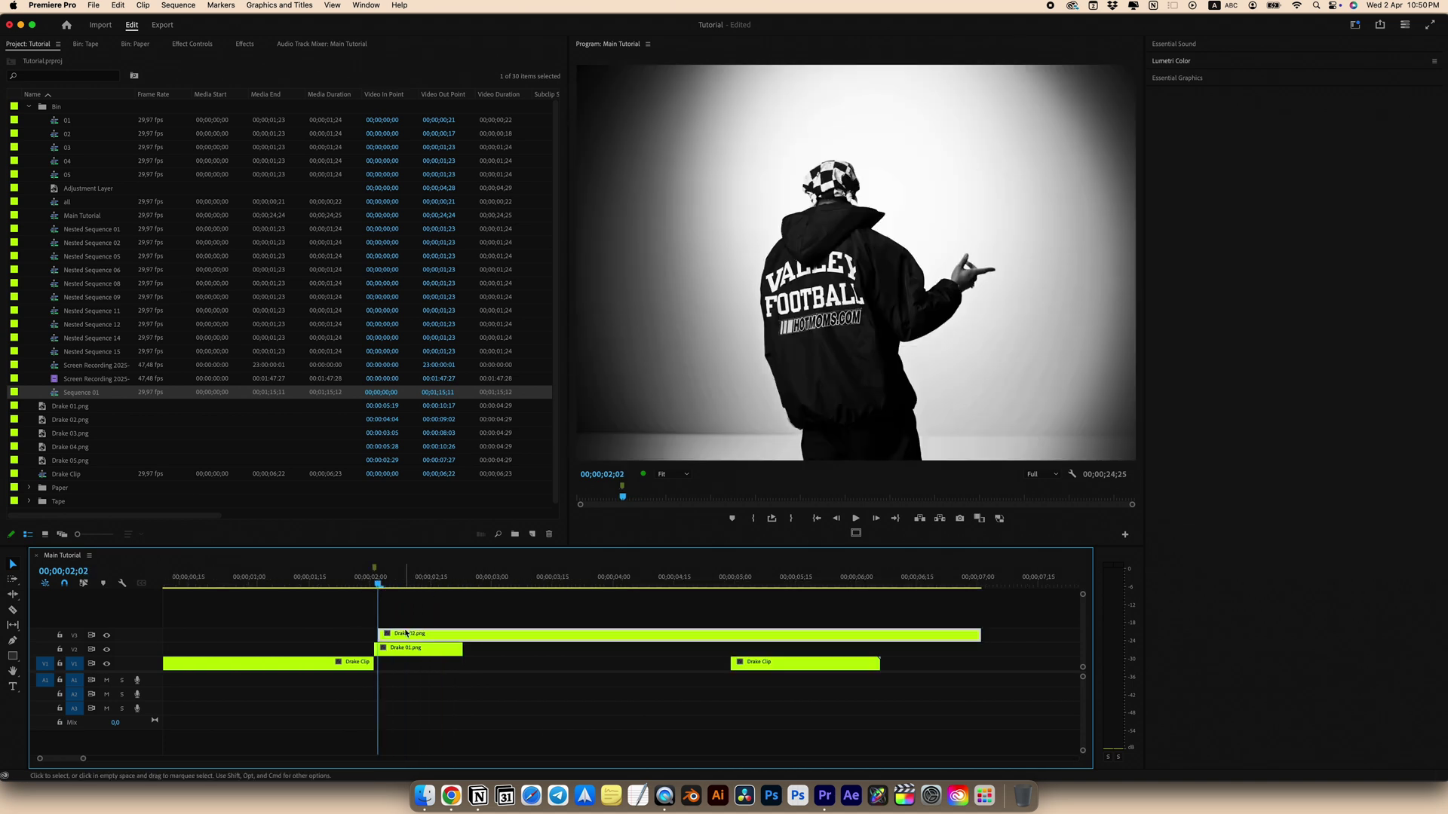
key("=")
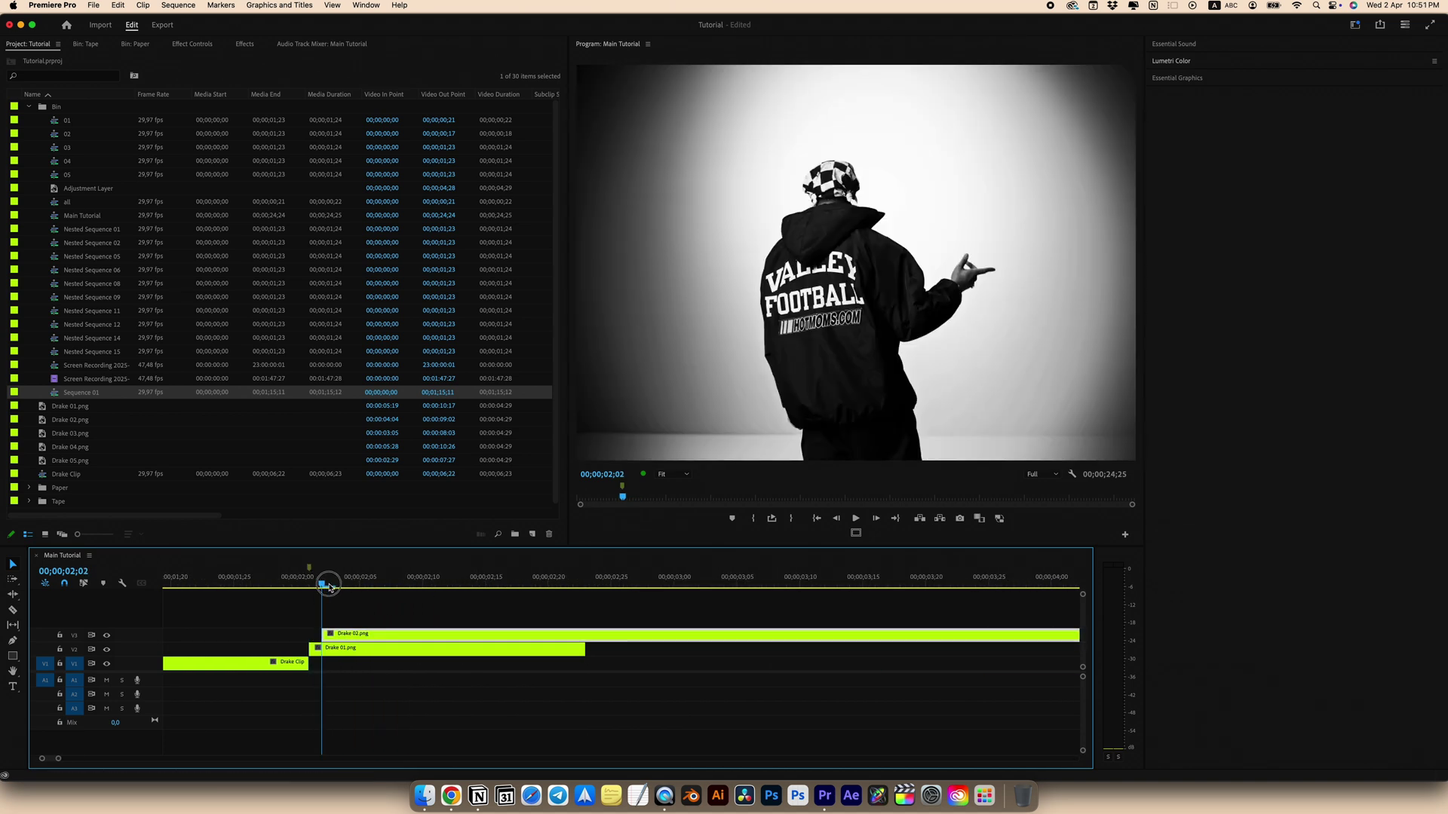
key("super+k")
key("=")
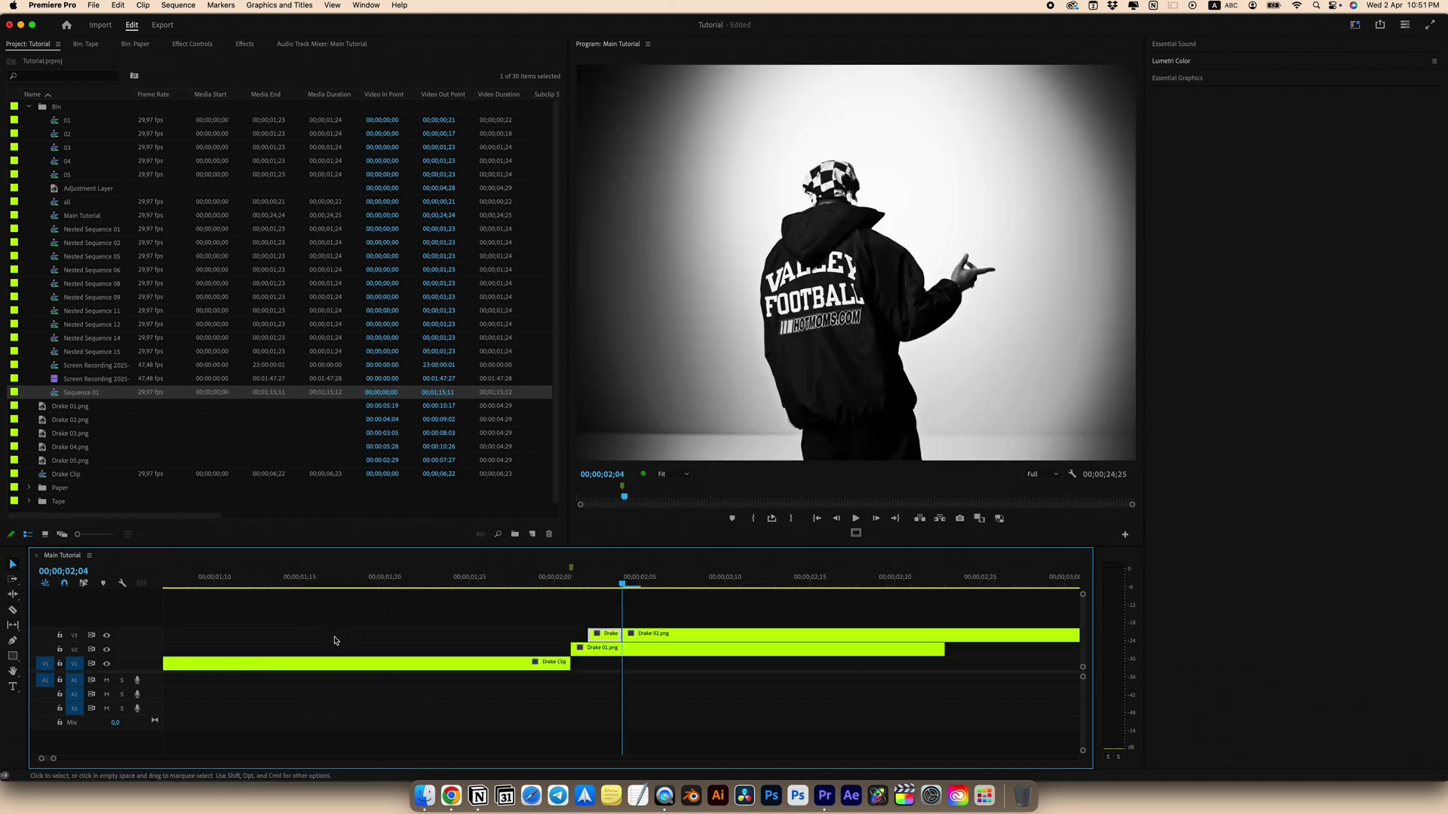
left_click_drag(571, 577, 662, 579)
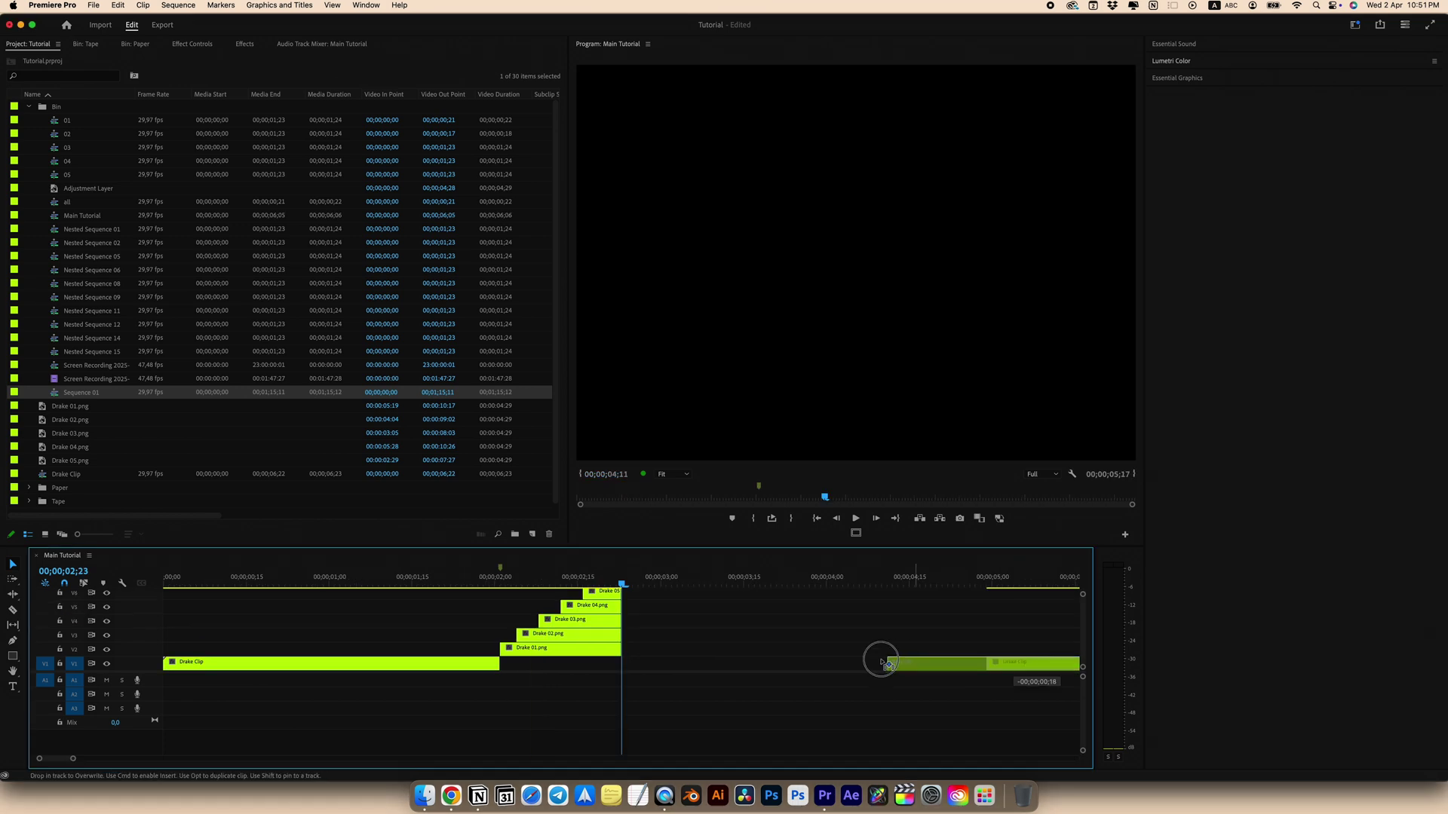
Move the last Drake Clip segment on V1 to start at the end of the stills, at 00;00;02;23
left_click_drag(879, 663, 655, 664)
left_click_drag(622, 578, 505, 582)
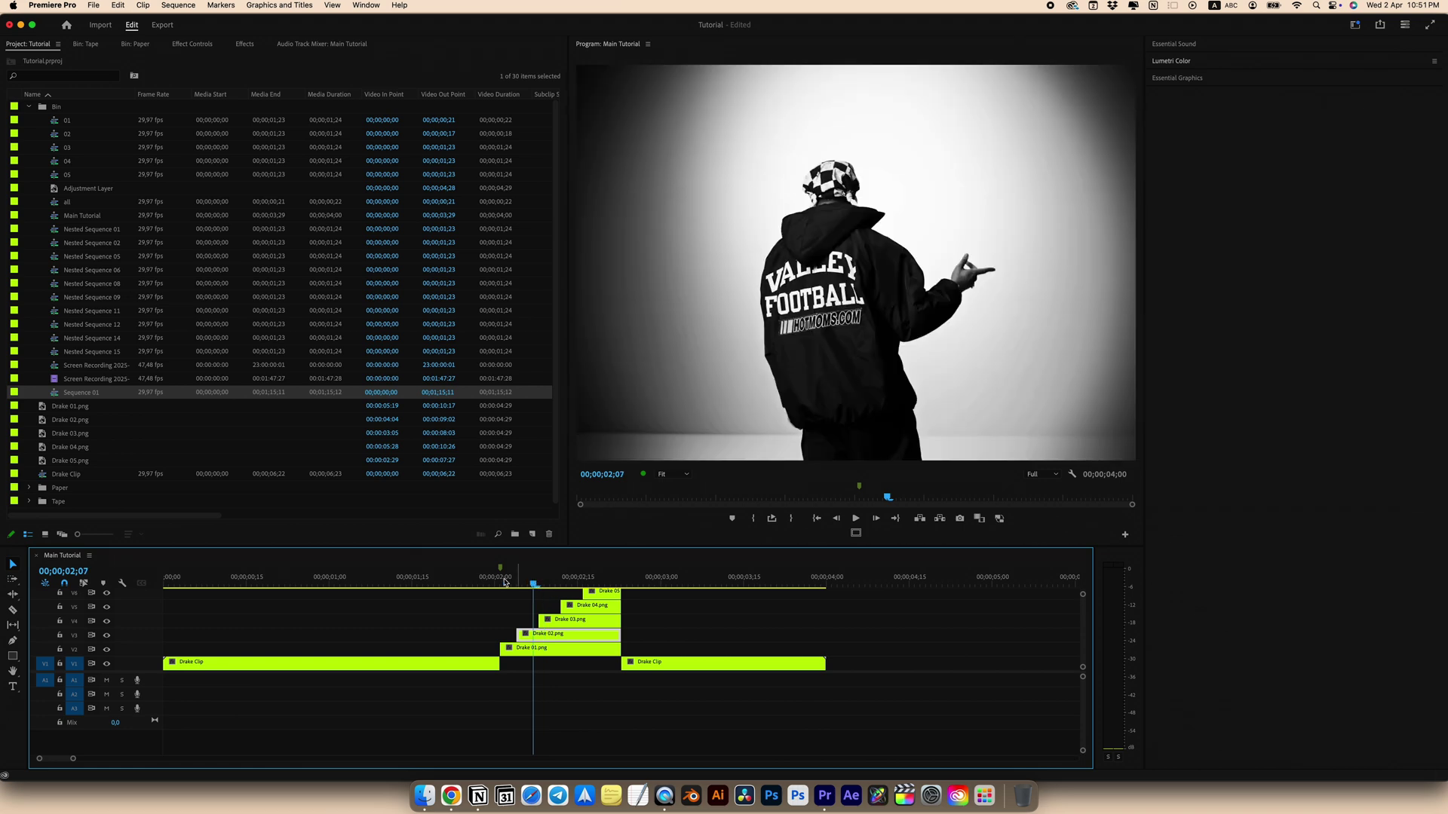
Try scaling the Drake 02.png still to 49 and scrub through the stacked stills
left_click(194, 45)
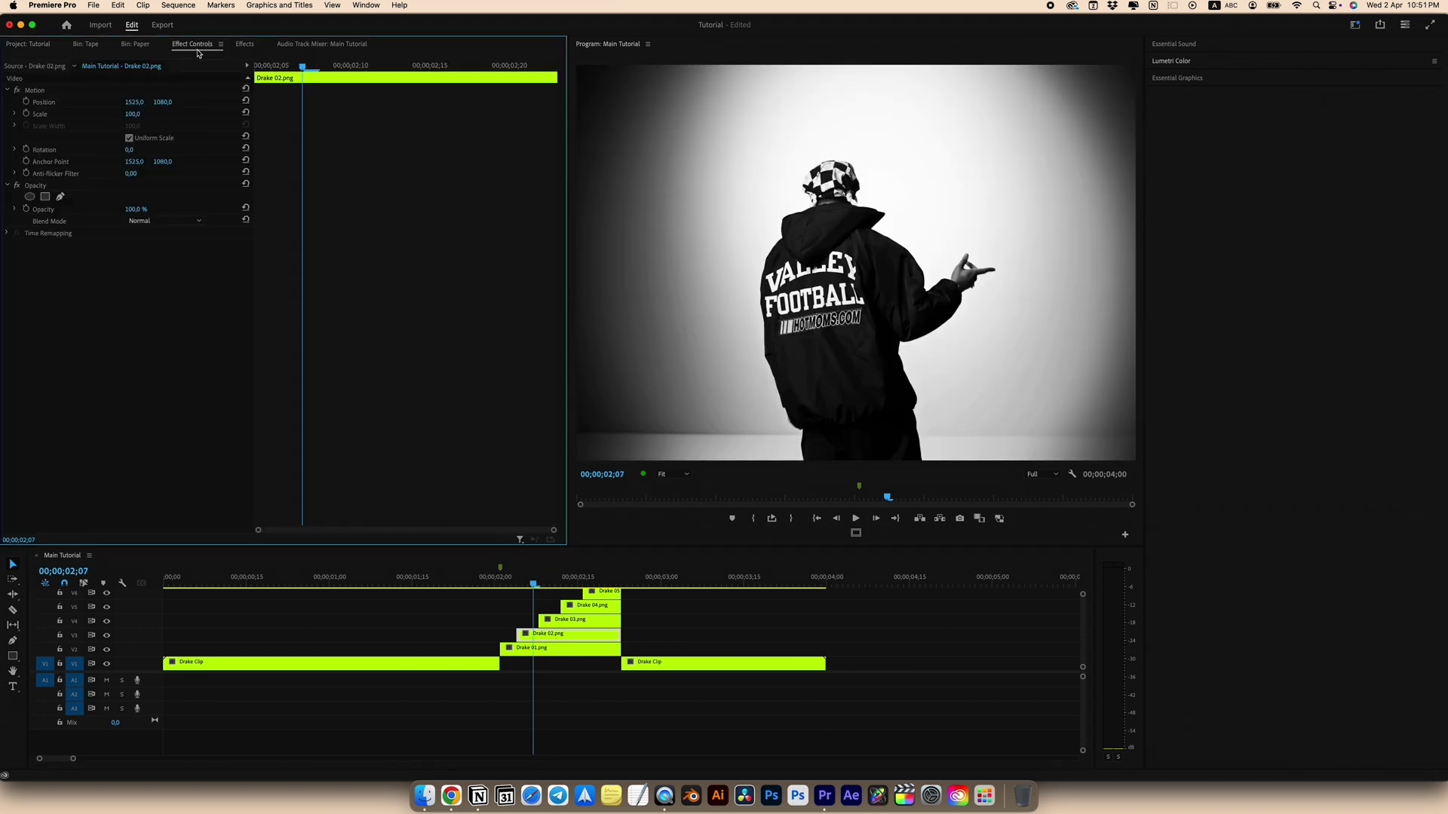
left_click(125, 113)
type("49")
key("Return")
left_click_drag(516, 579, 551, 586)
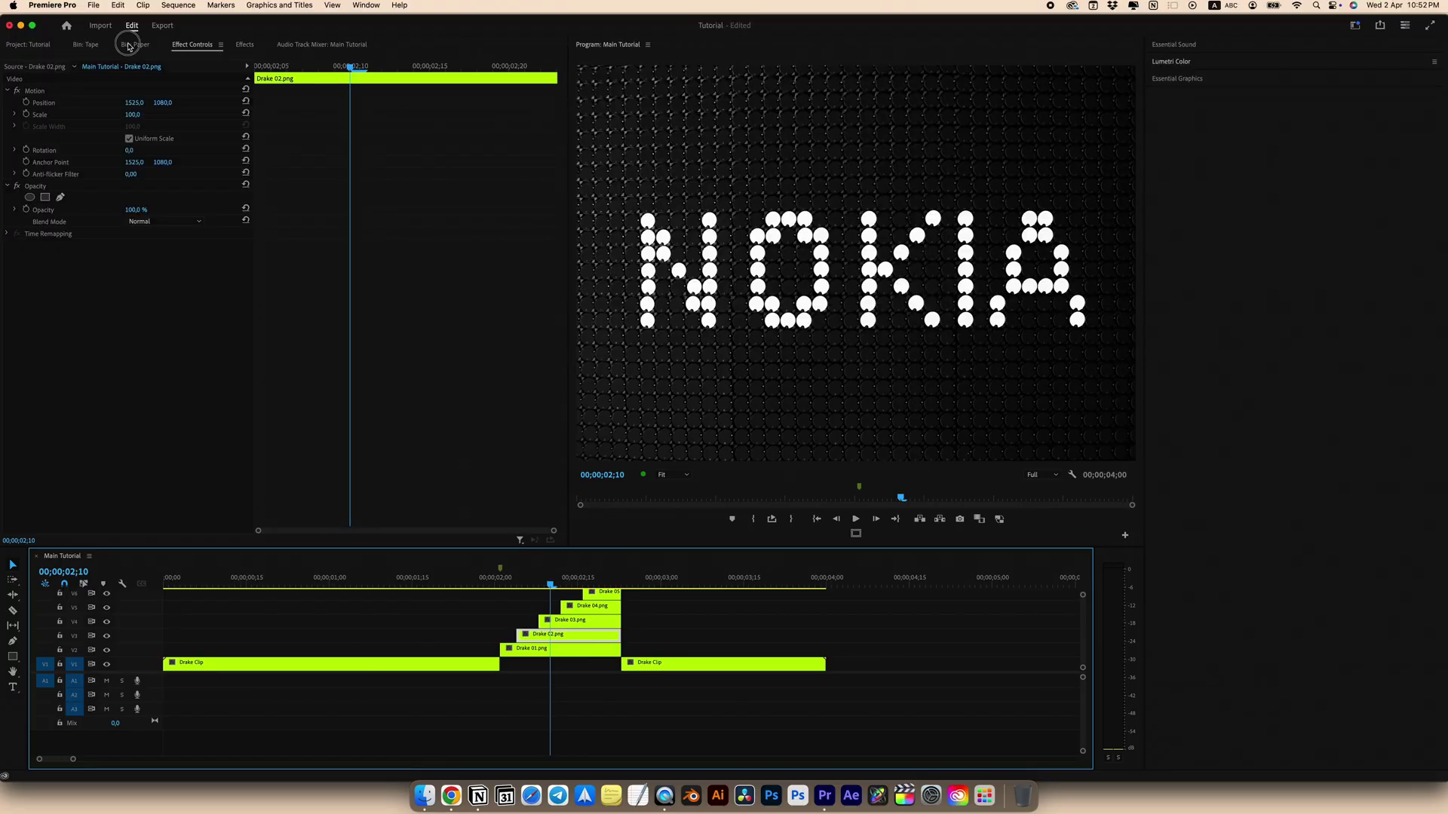
Add SZ_Paper 01.png from the Paper bin, trim it to the stills' length and place it on V1 beneath the stacked stills
left_click(52, 224)
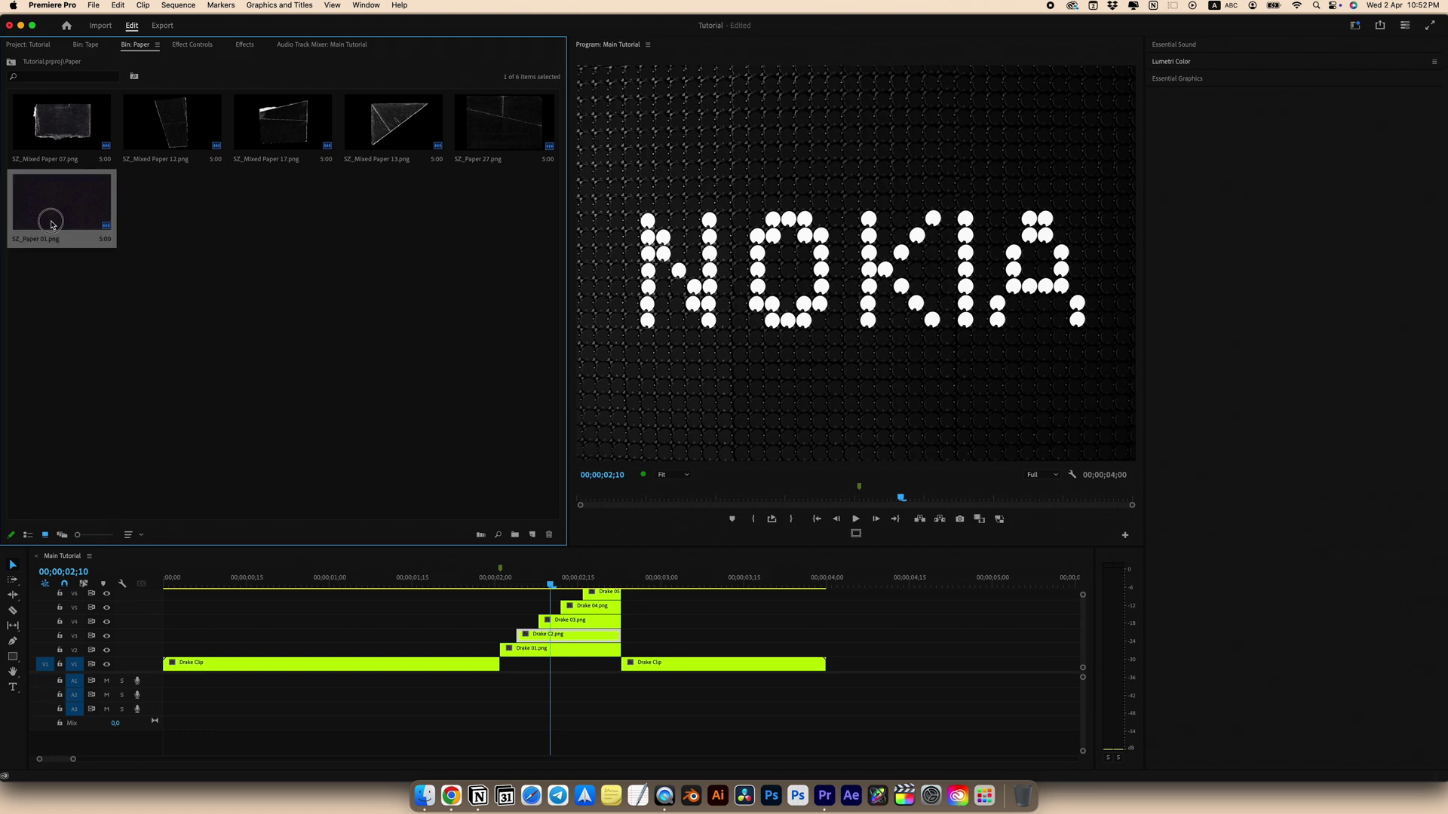
left_click_drag(623, 583, 657, 649)
key("c")
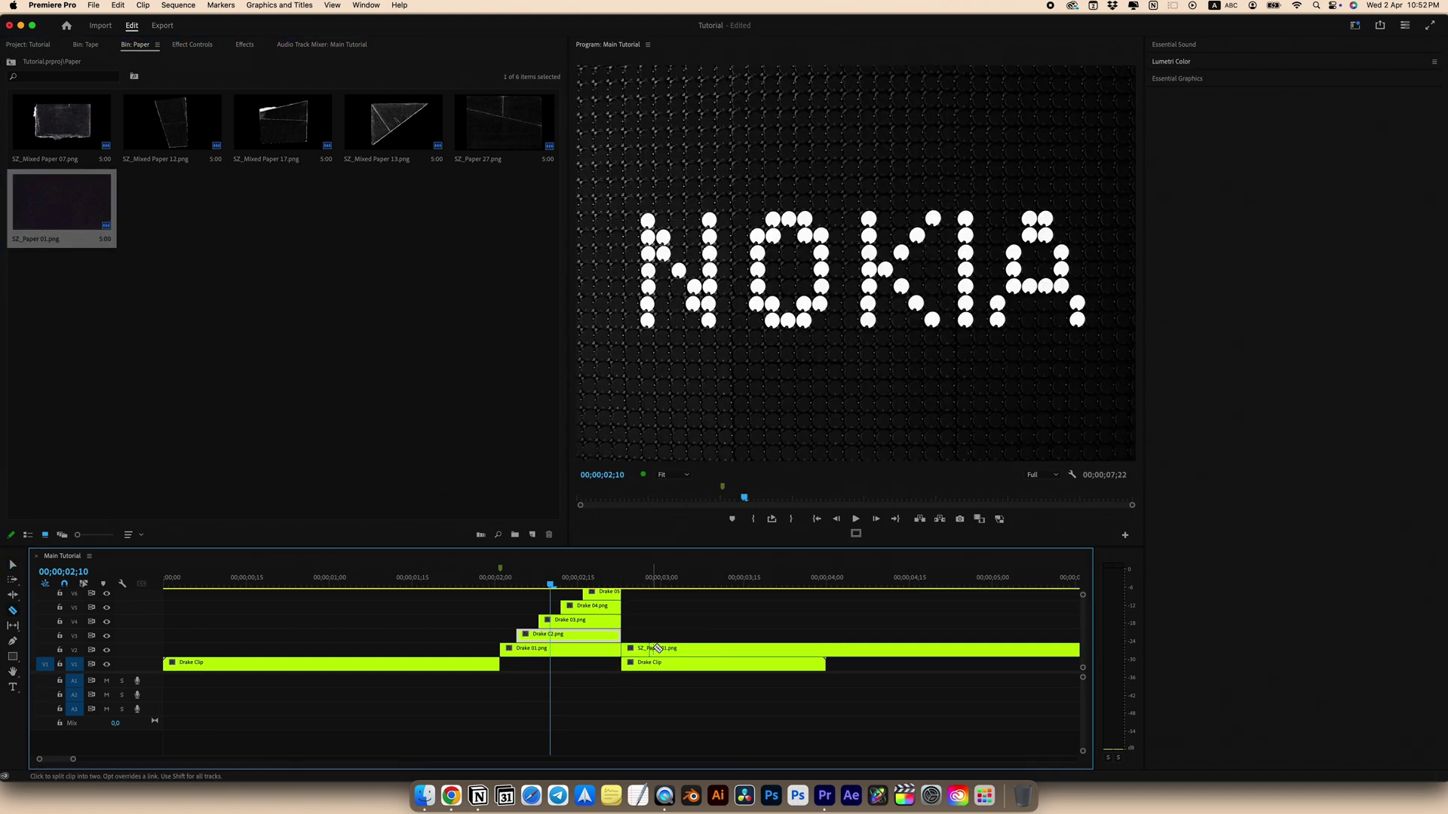
key("Delete")
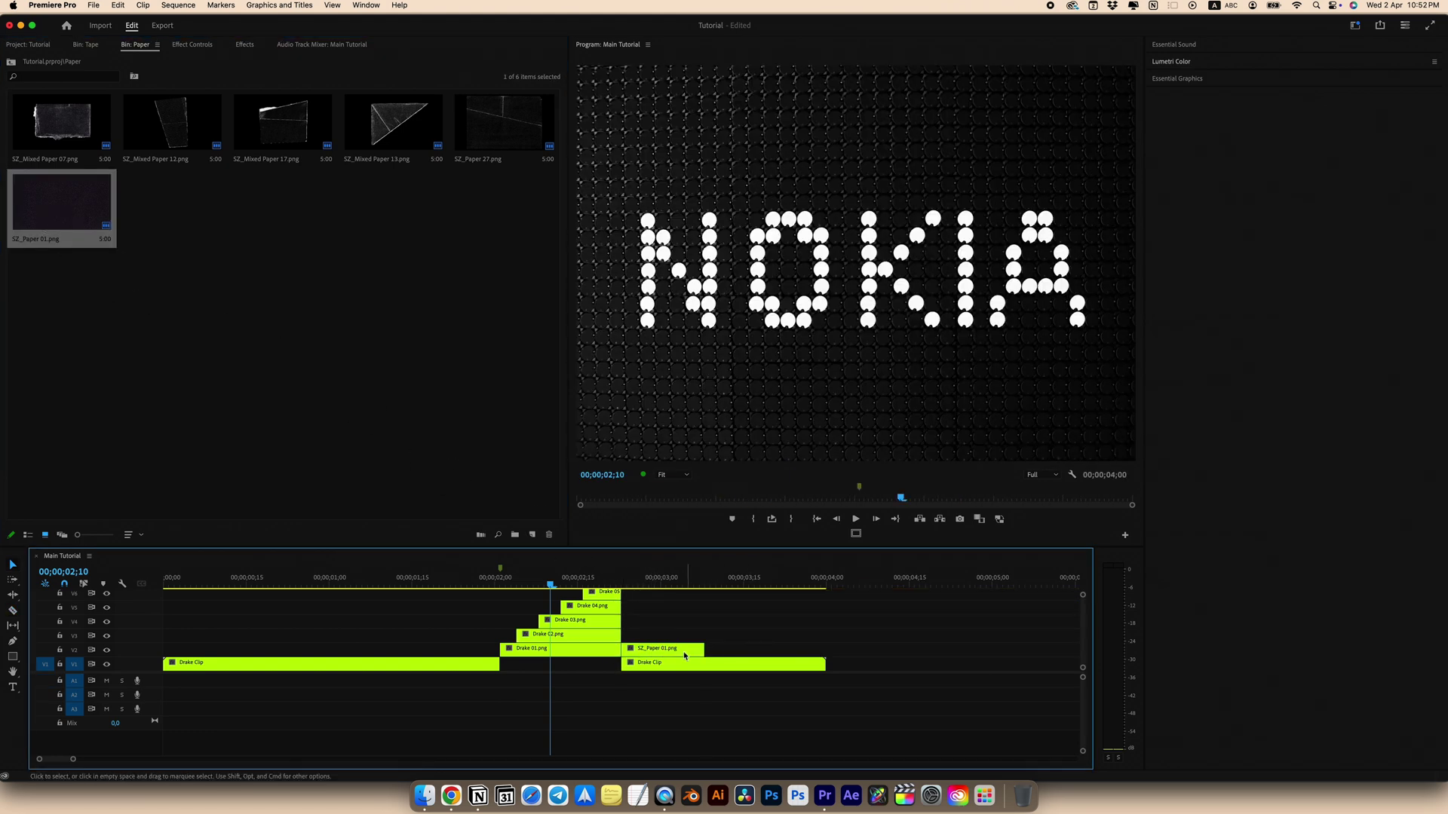
left_click_drag(683, 653, 621, 666)
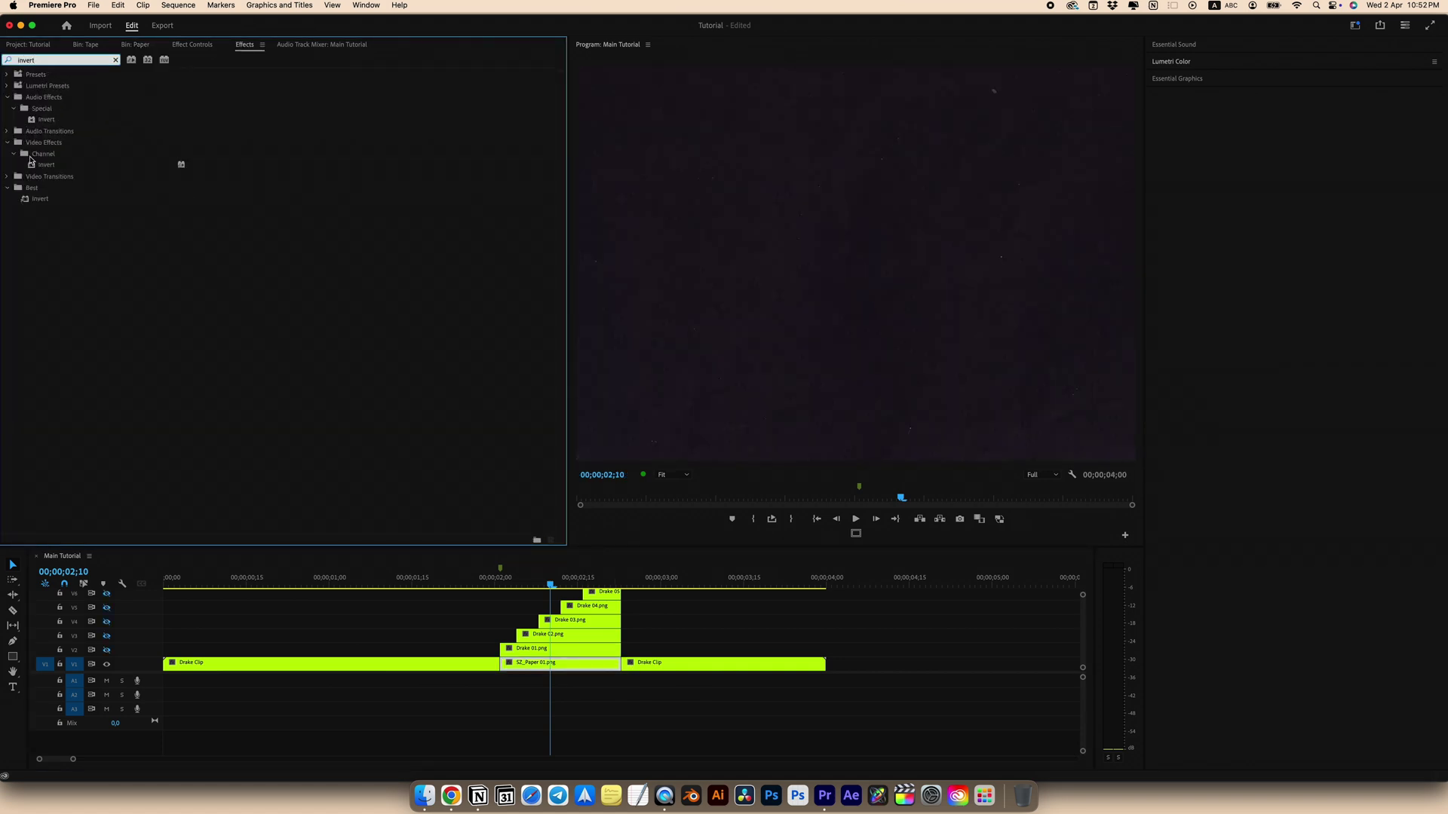
Apply the Invert video effect to SZ_Paper 01.png, return to 00;00;02;01 and enlarge the timeline area
left_click_drag(34, 165, 735, 235)
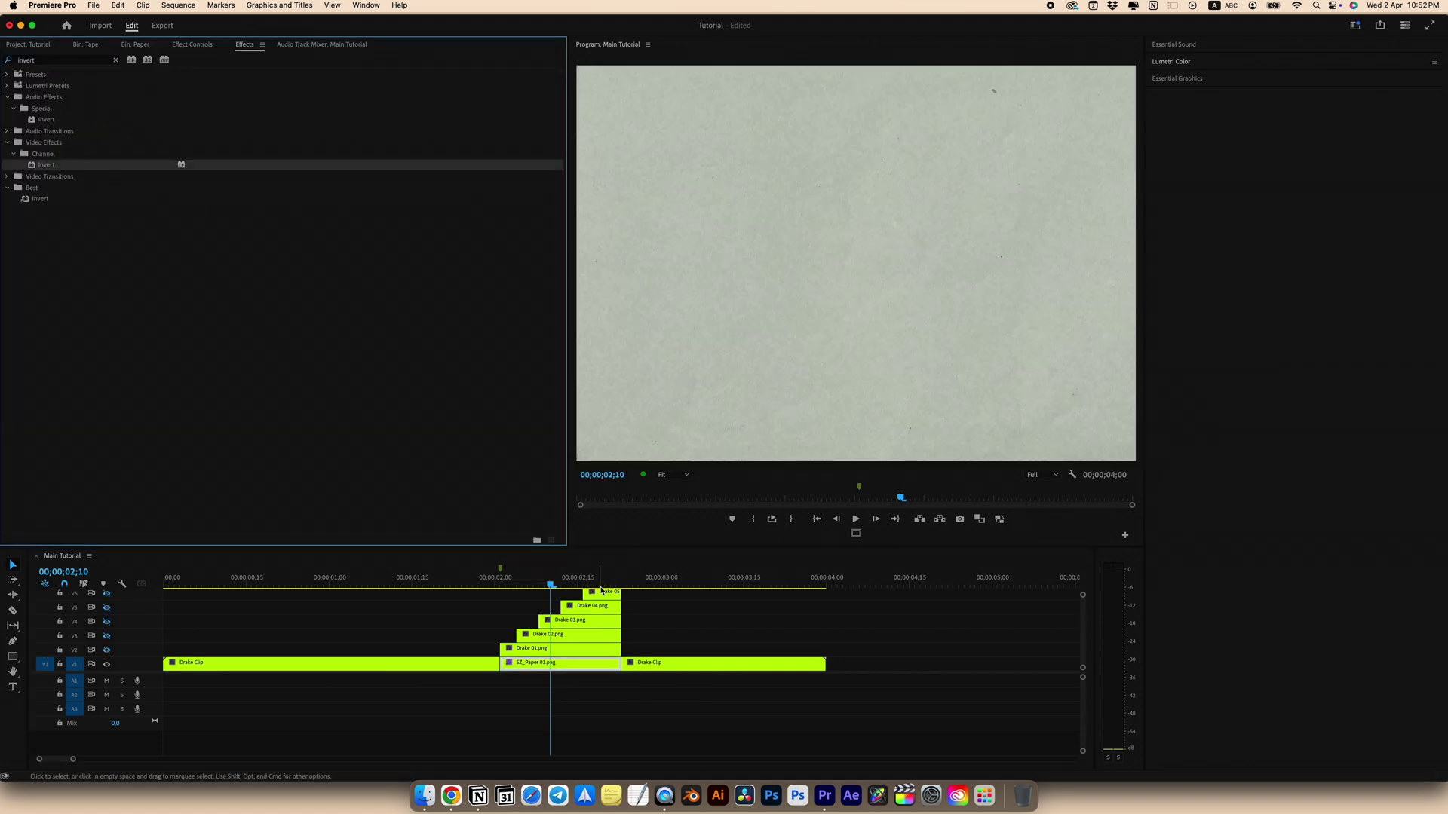
left_click(523, 587)
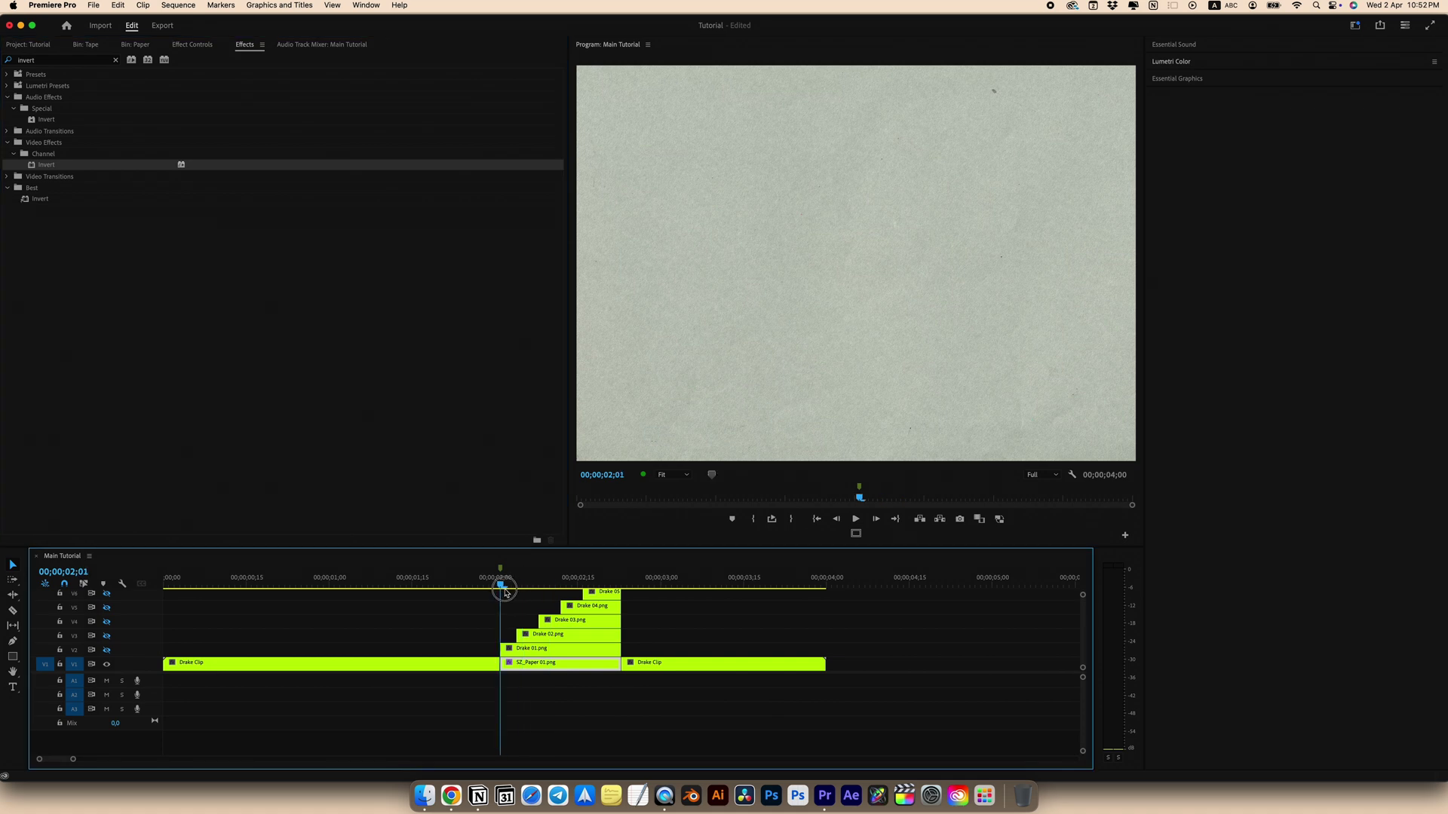
left_click_drag(563, 547, 564, 398)
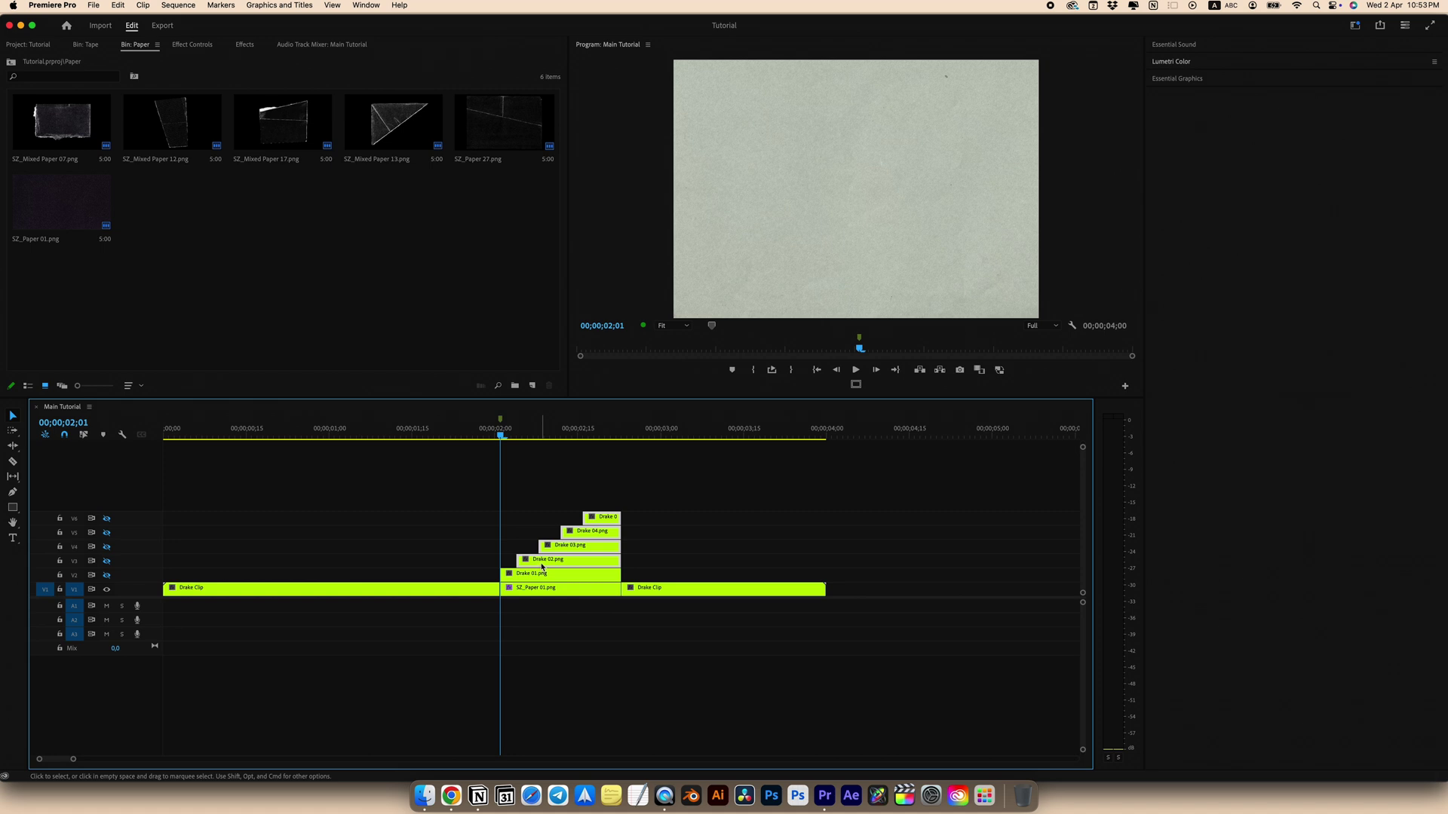
Shift the Drake 02 to 05 stills clear of the stack and place SZ_Paper 27.png on V3 above Drake 01.png, cut to the same length
left_click_drag(540, 564, 783, 564)
left_click_drag(503, 147, 498, 491)
key("c")
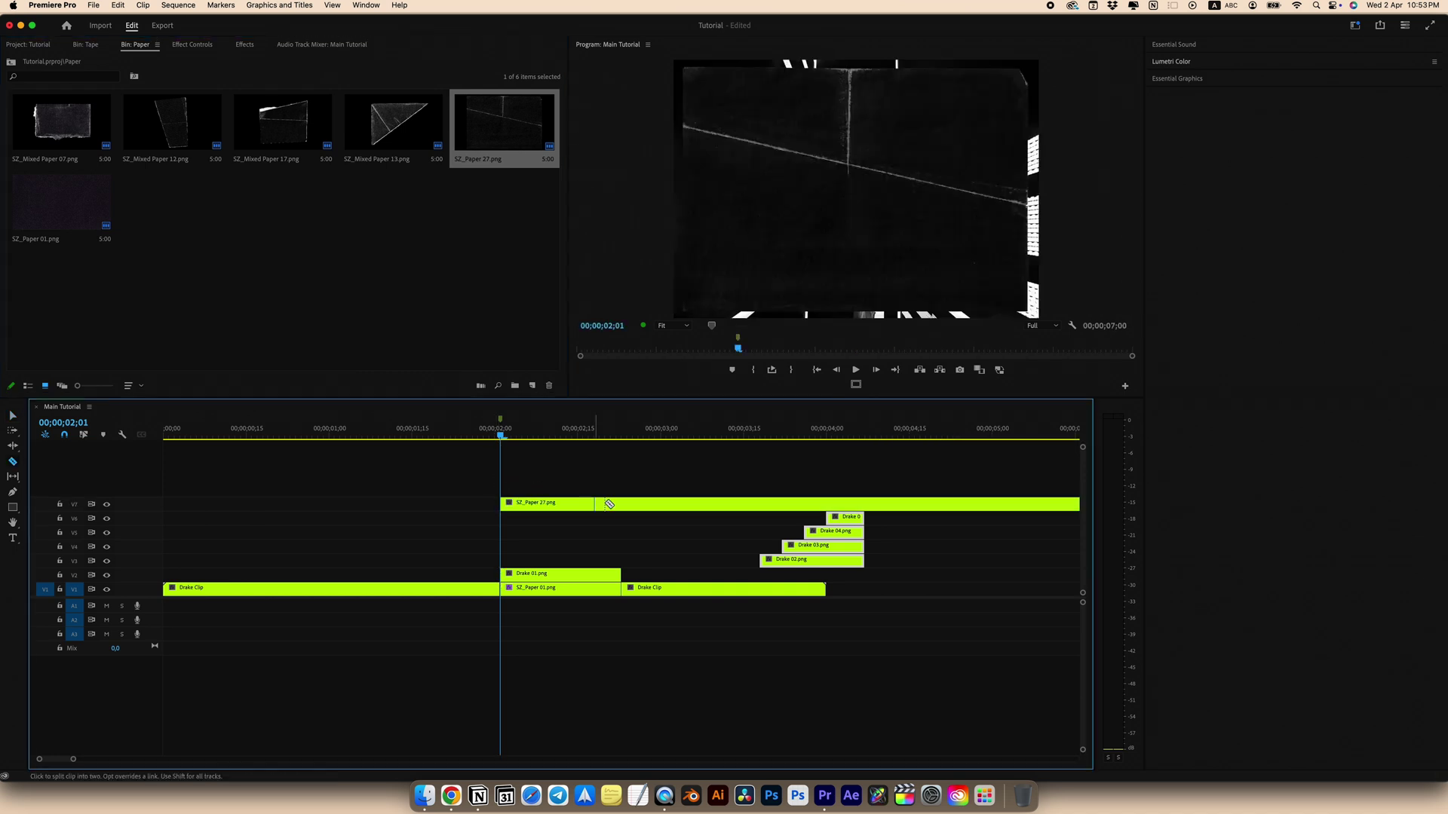
left_click(646, 503)
key("Delete")
left_click_drag(591, 503, 556, 561)
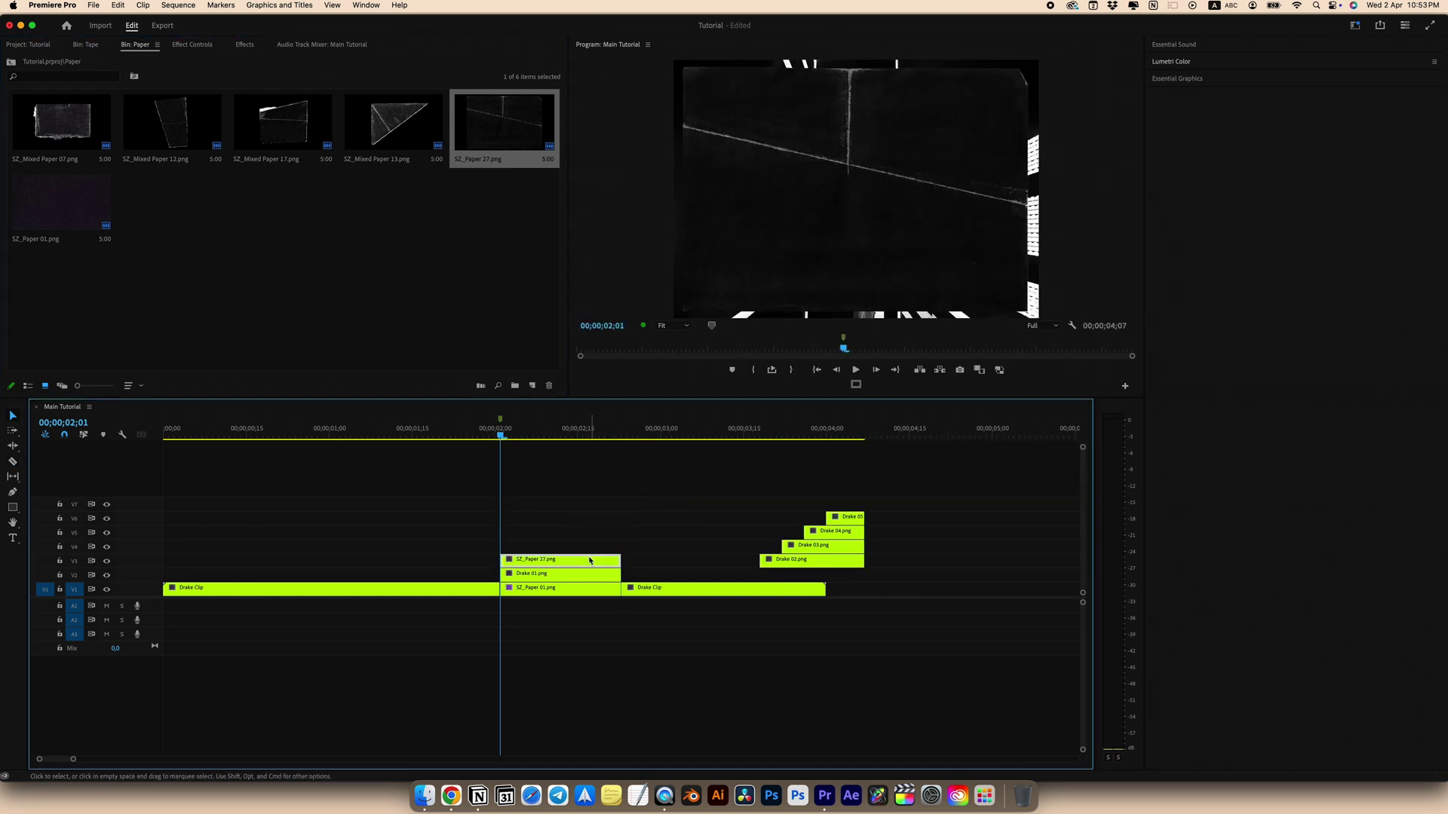
Scale down SZ_Paper 27.png so it sits inside the frame and nest Drake 01.png as a sequence named D01
left_click(181, 44)
right_click(515, 574)
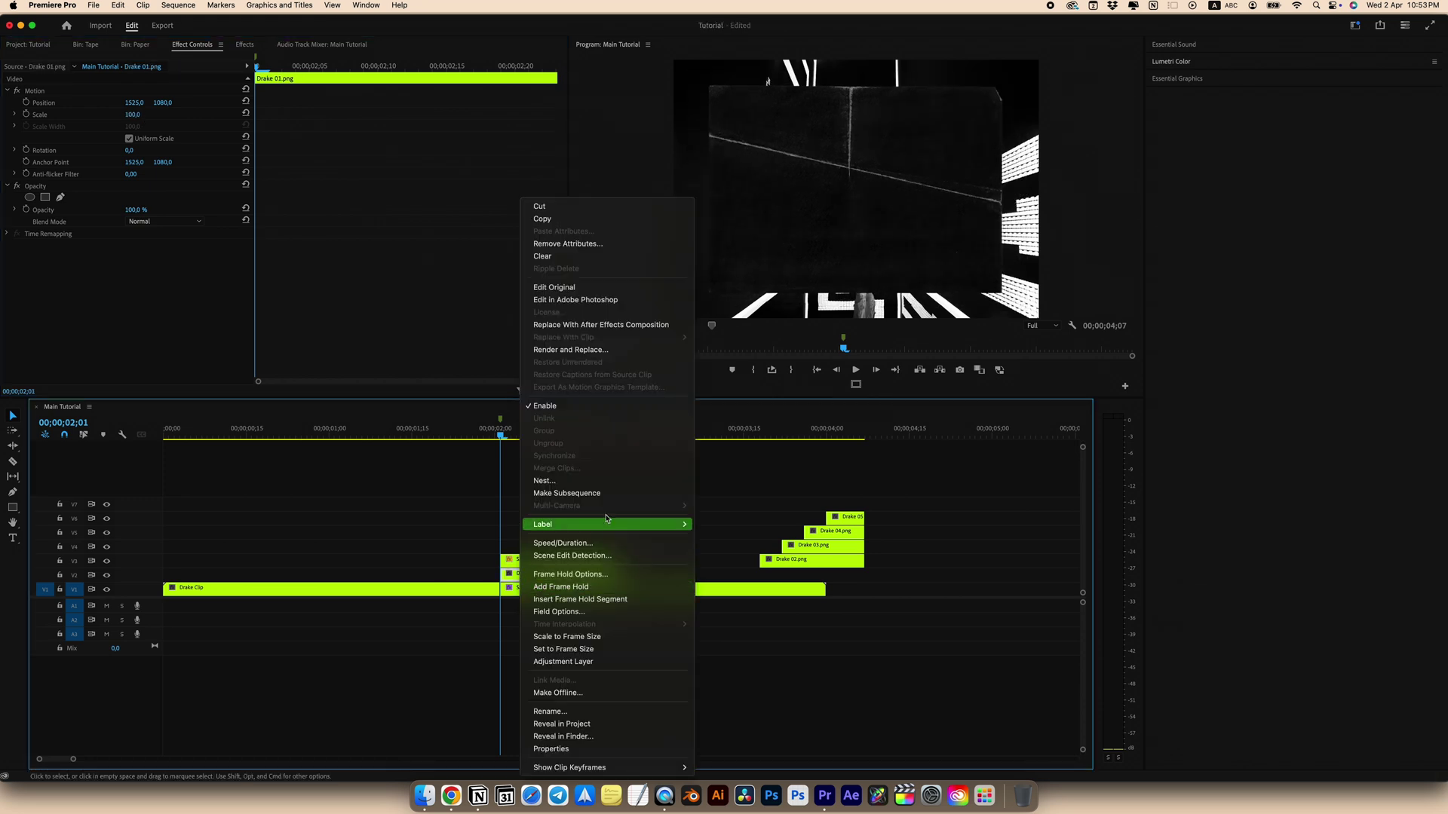
left_click(573, 479)
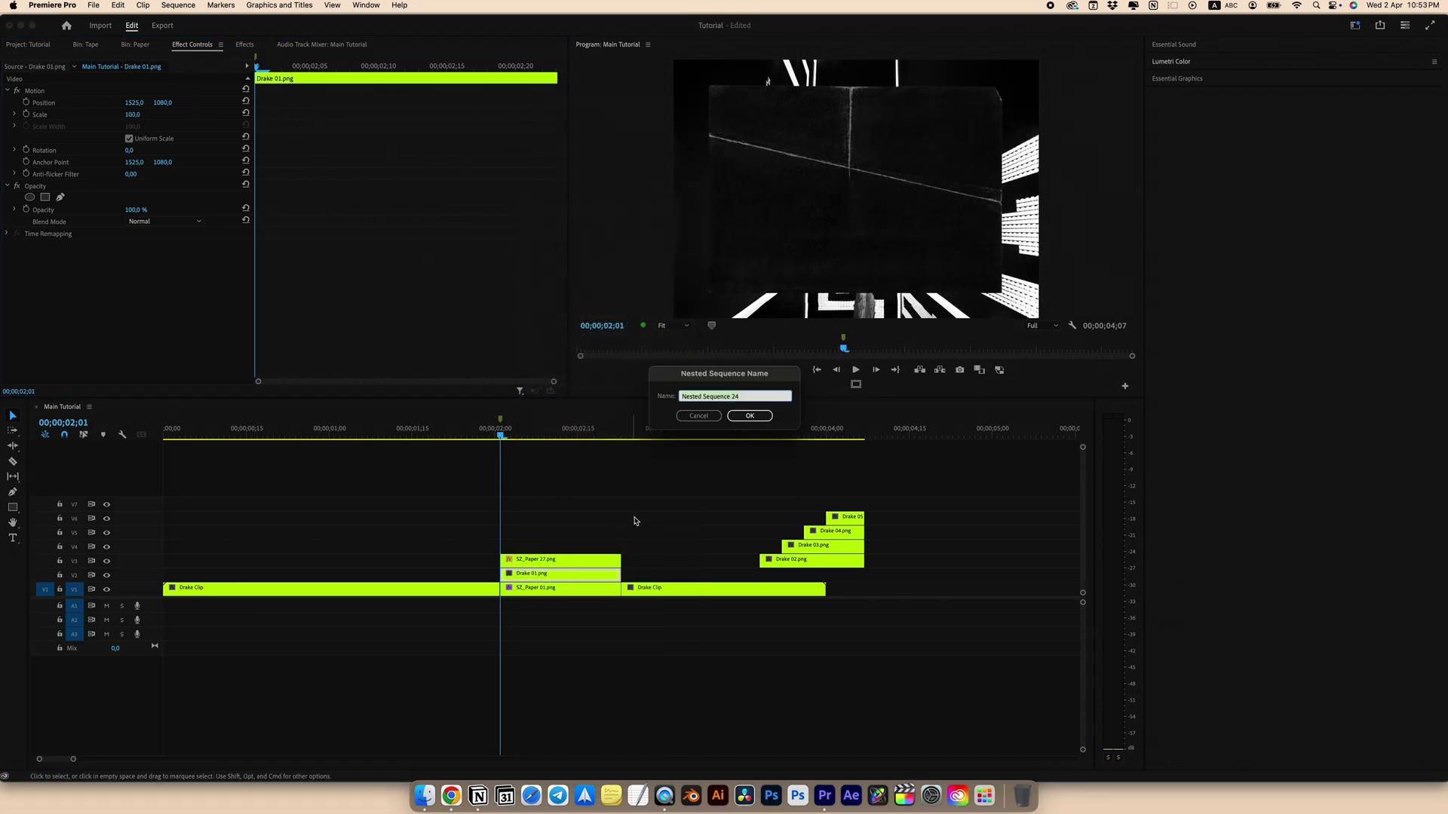
type("D01")
key("Return")
Nest the SZ_Paper 27.png clip on V3 as a sequence named P01
right_click(544, 560)
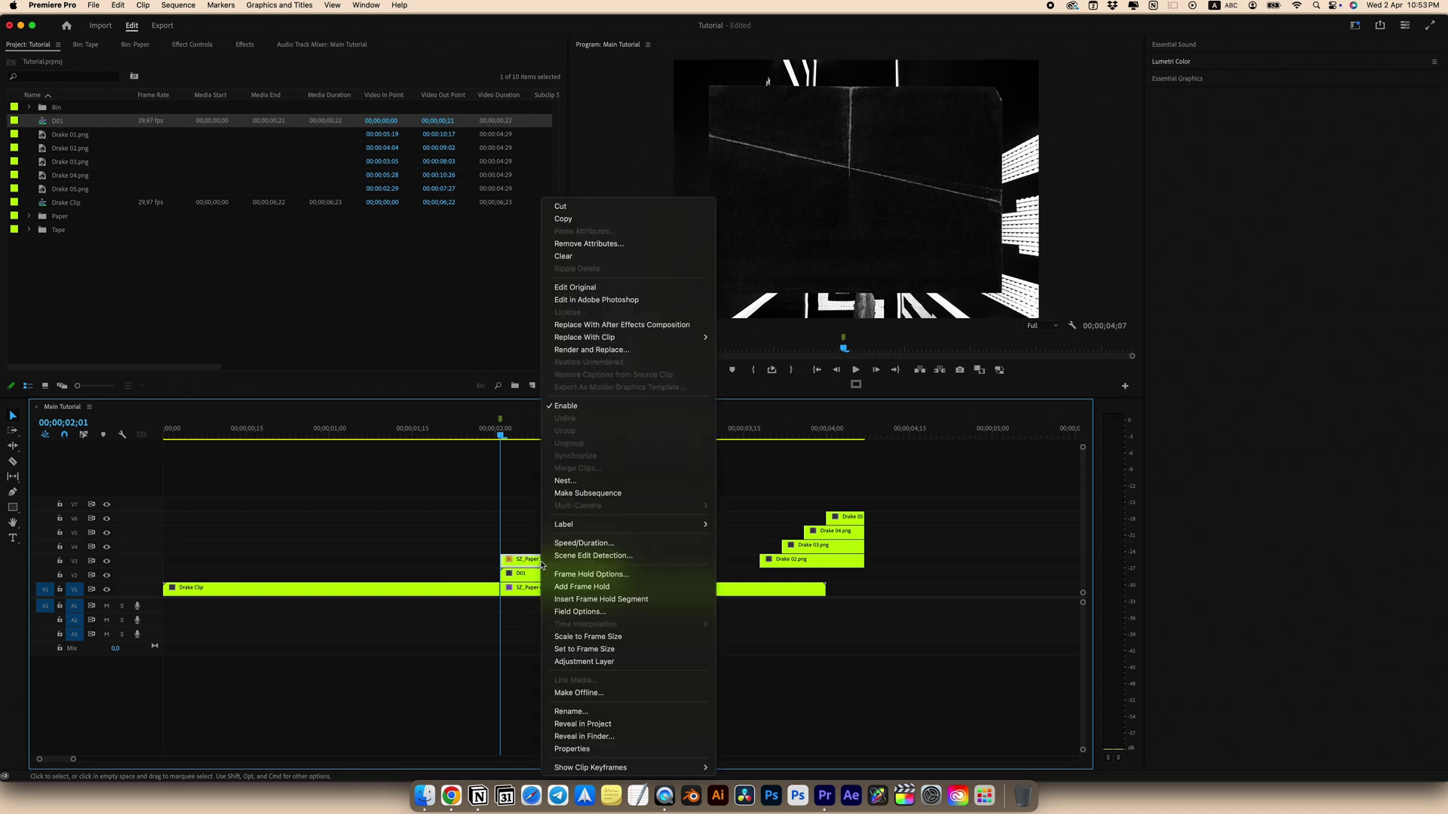
left_click(581, 480)
type("P01")
key("Return")
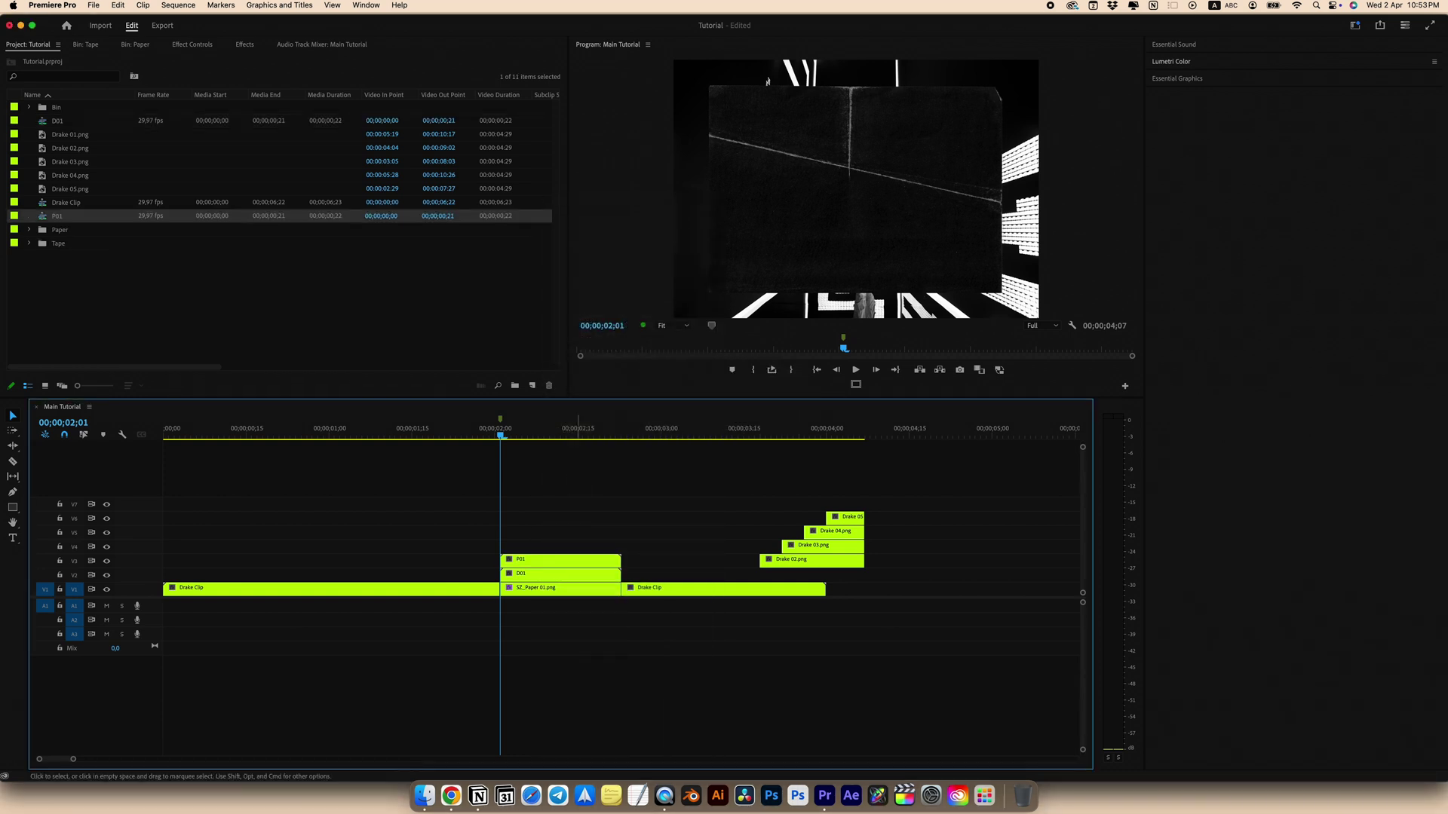
Apply the Track Matte Key effect to the D01 clip and set its matte to Video 3
key("shift+7")
type("track")
double_click(60, 142)
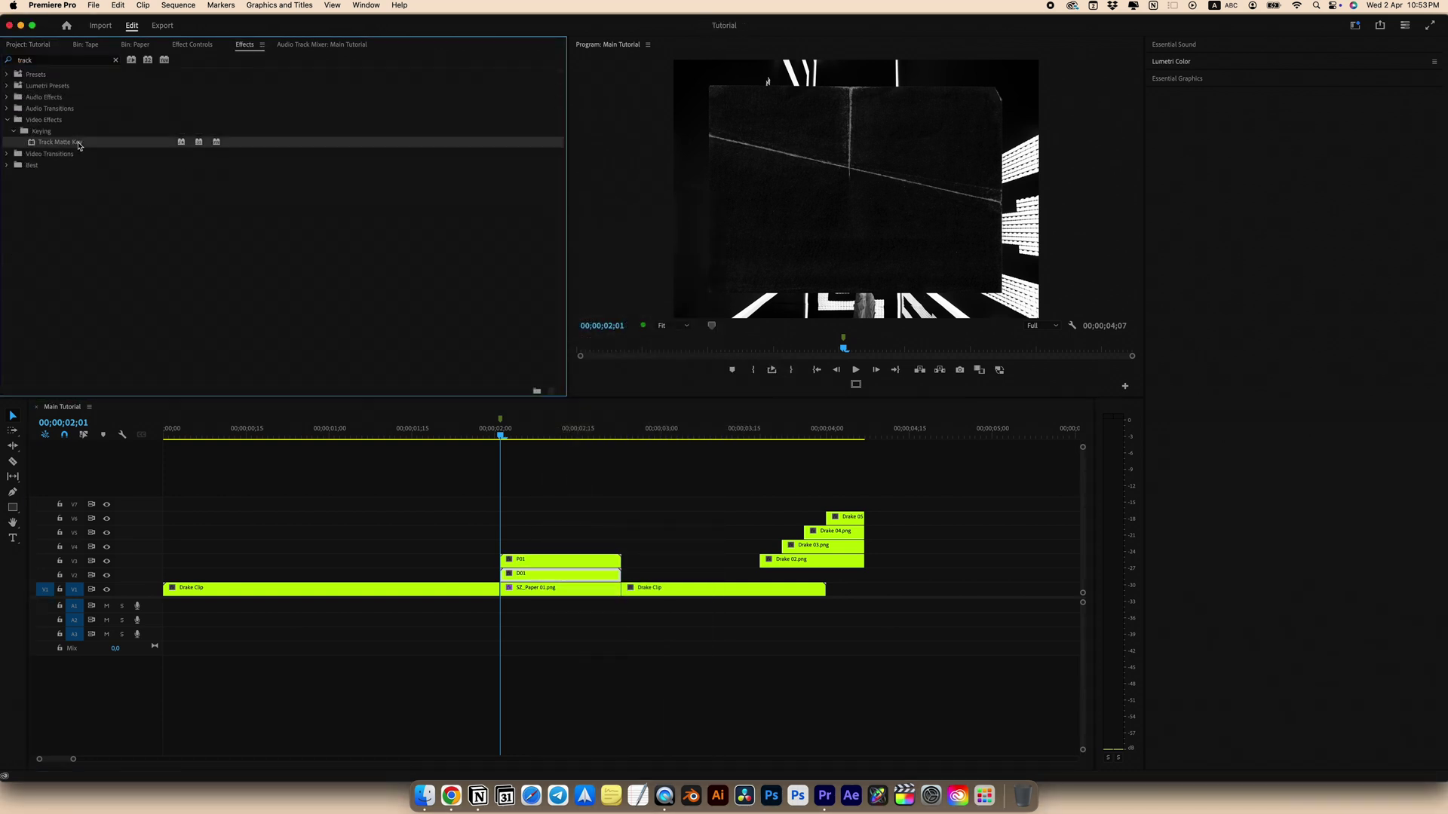
left_click(197, 43)
left_click(155, 269)
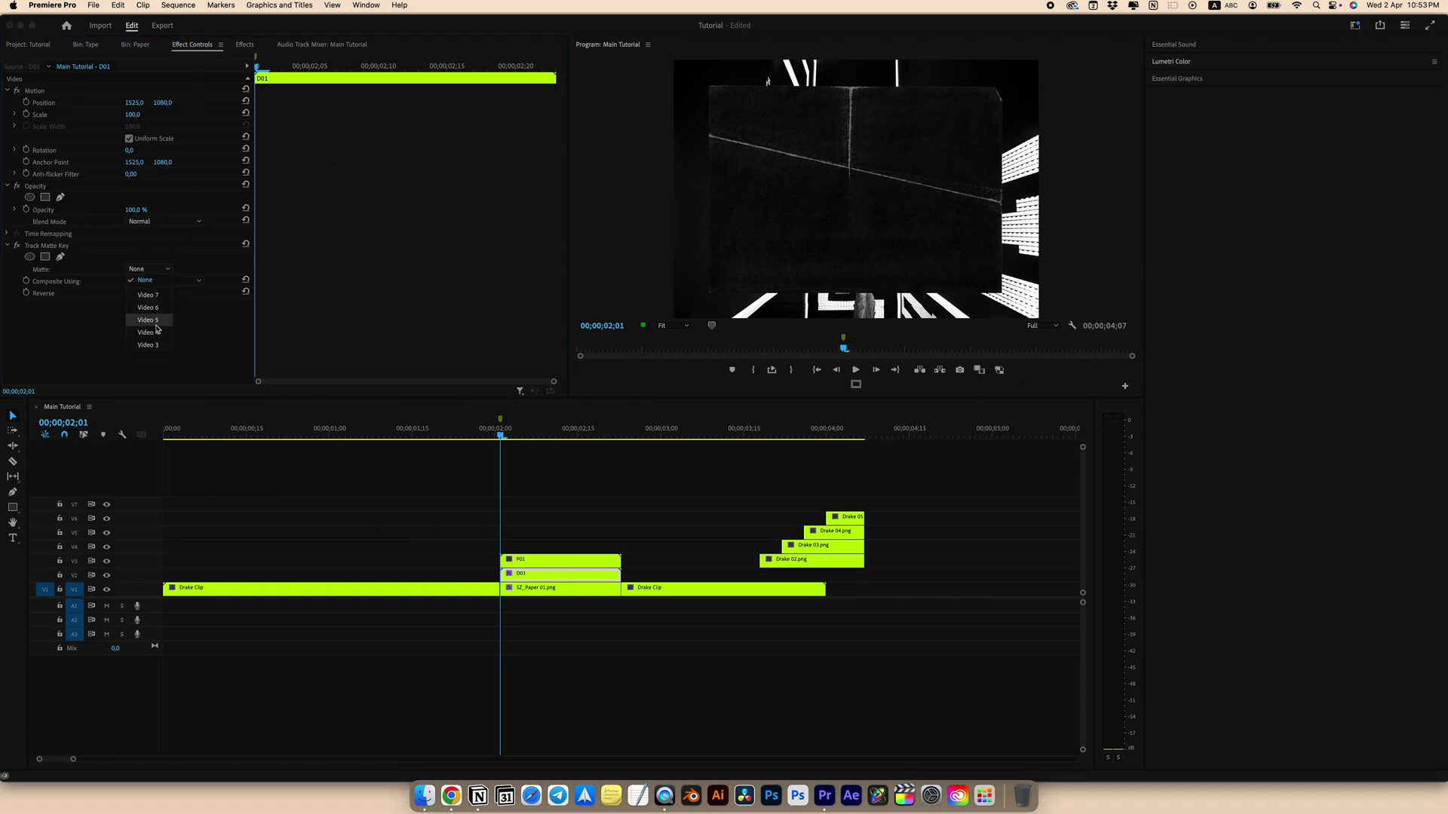
left_click(150, 346)
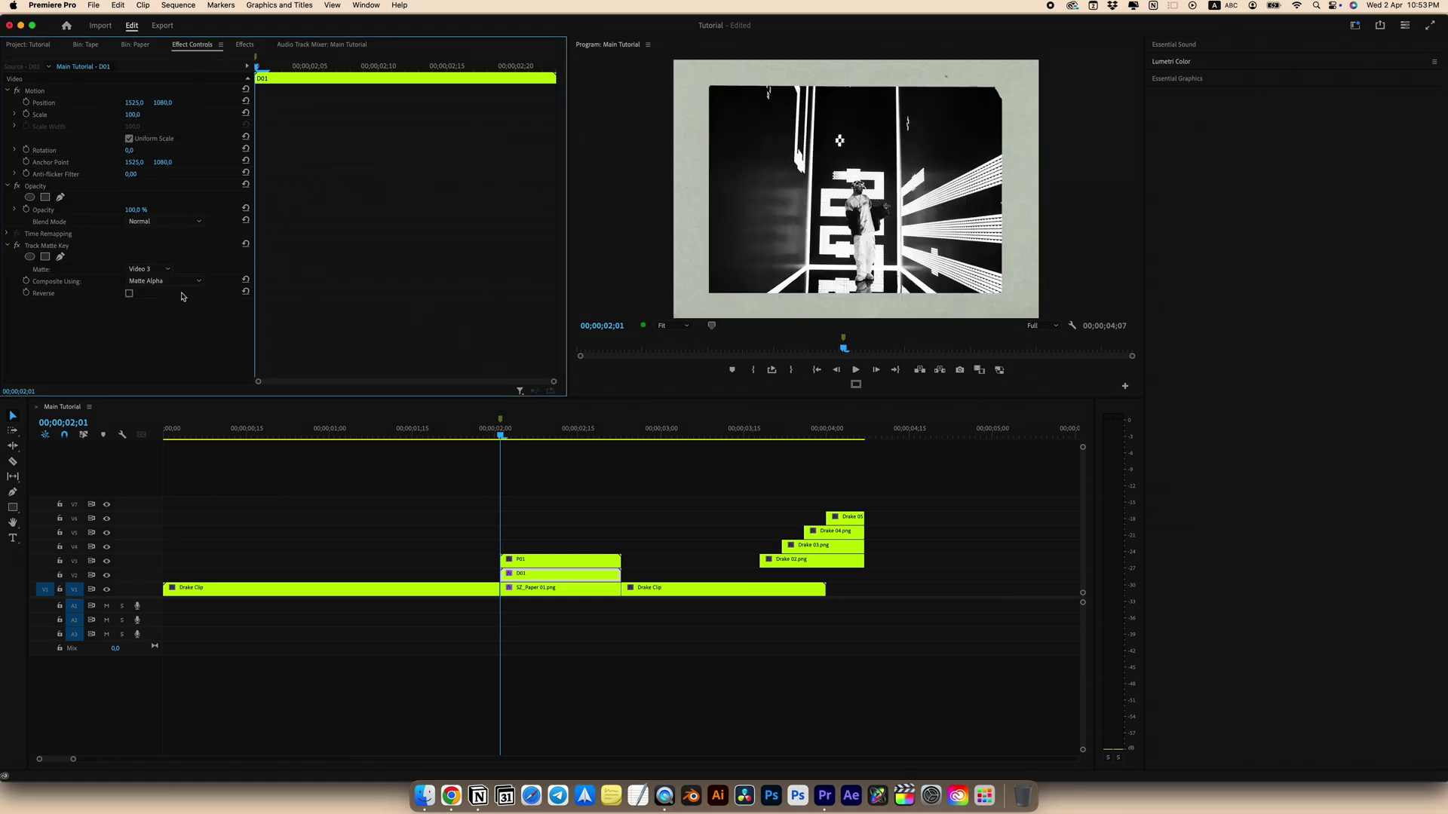
Duplicate the P01 clip onto V4 and set the copy's blend mode to Screen
left_click(559, 564)
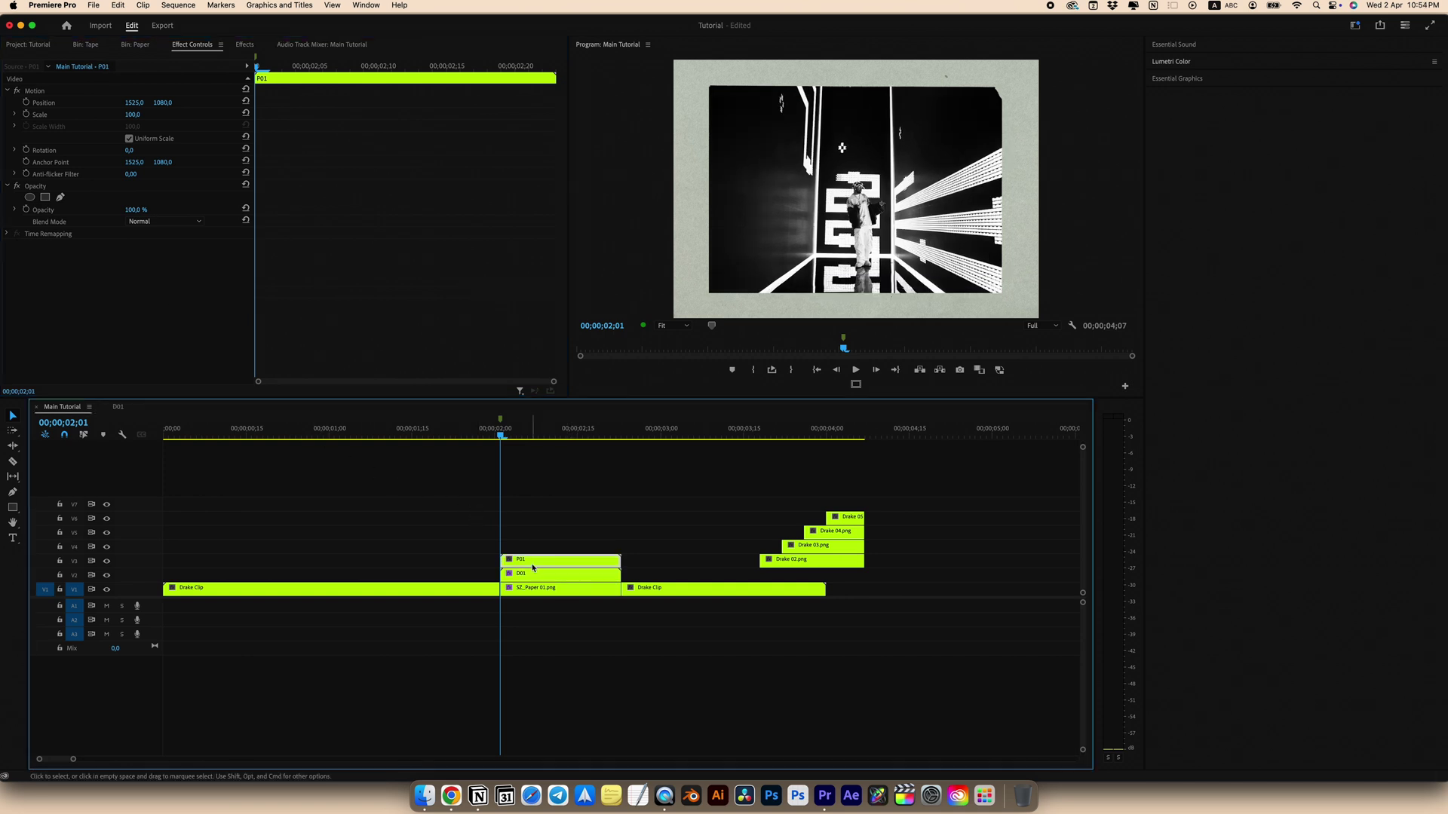
left_click_drag(535, 562, 545, 552)
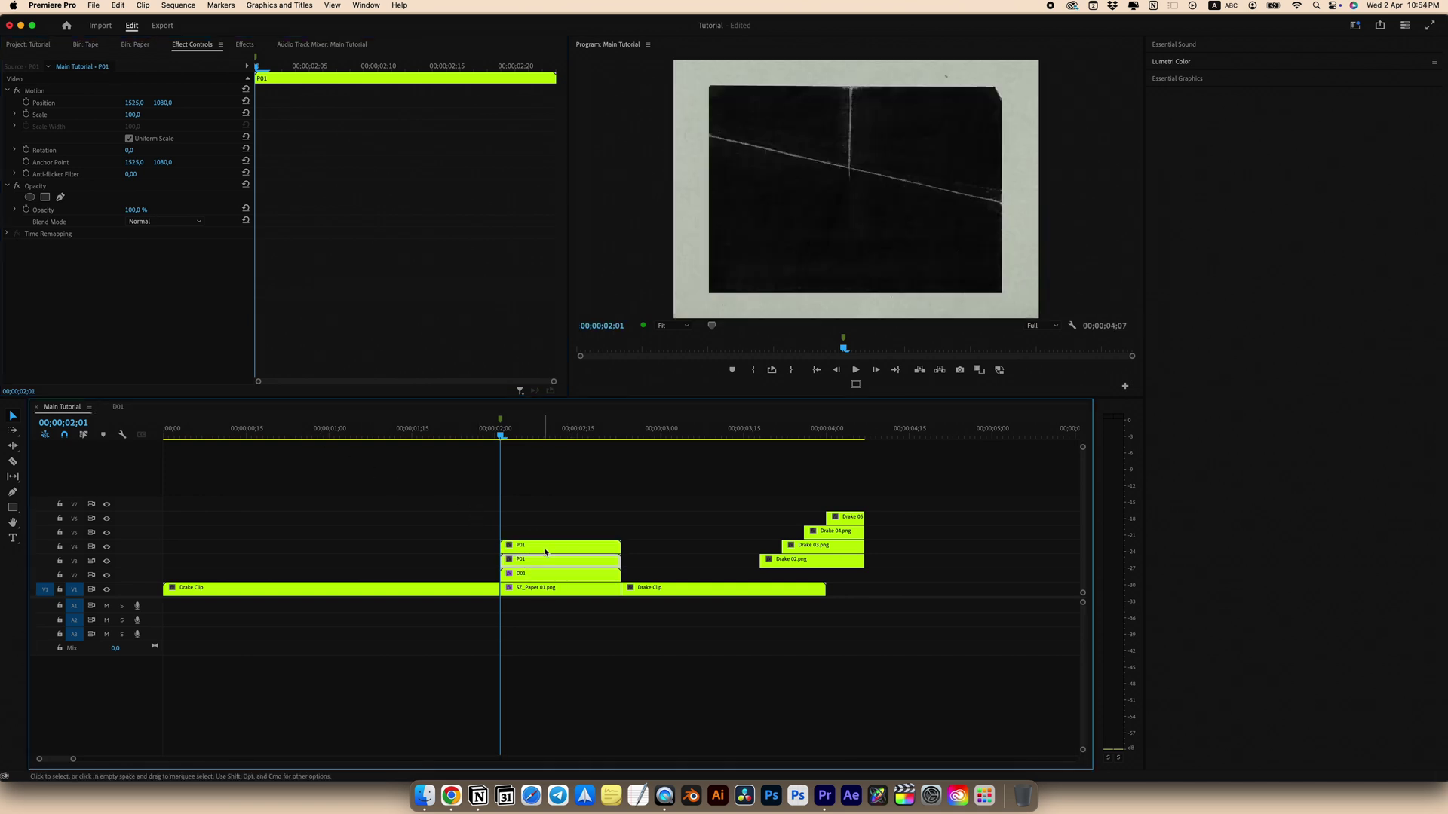
left_click(195, 223)
left_click(161, 337)
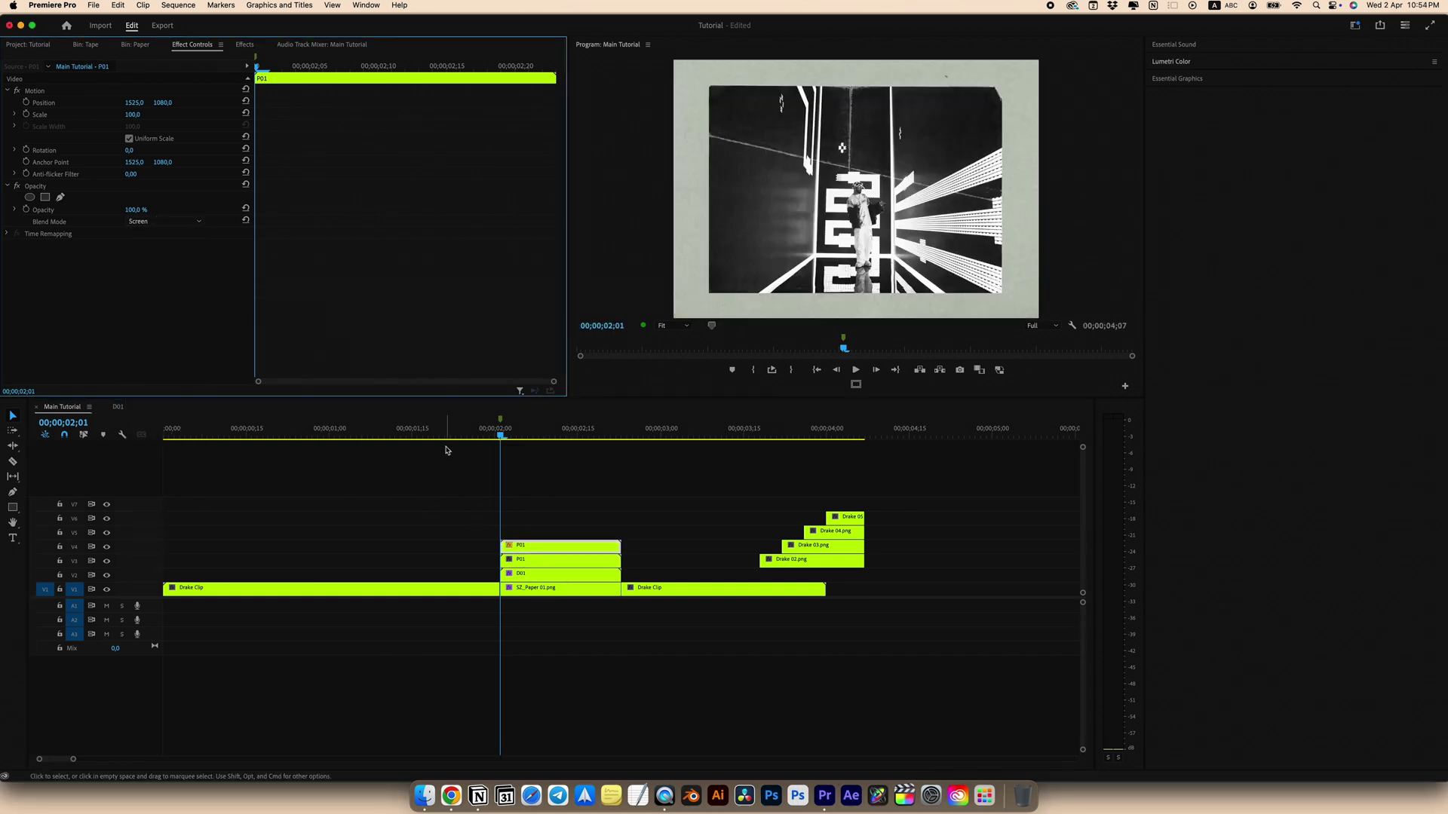
Shape the Lumetri RGB curve of the P01 copy on V4 into an S-curve with darker shadows and brighter highlights
left_click(541, 551)
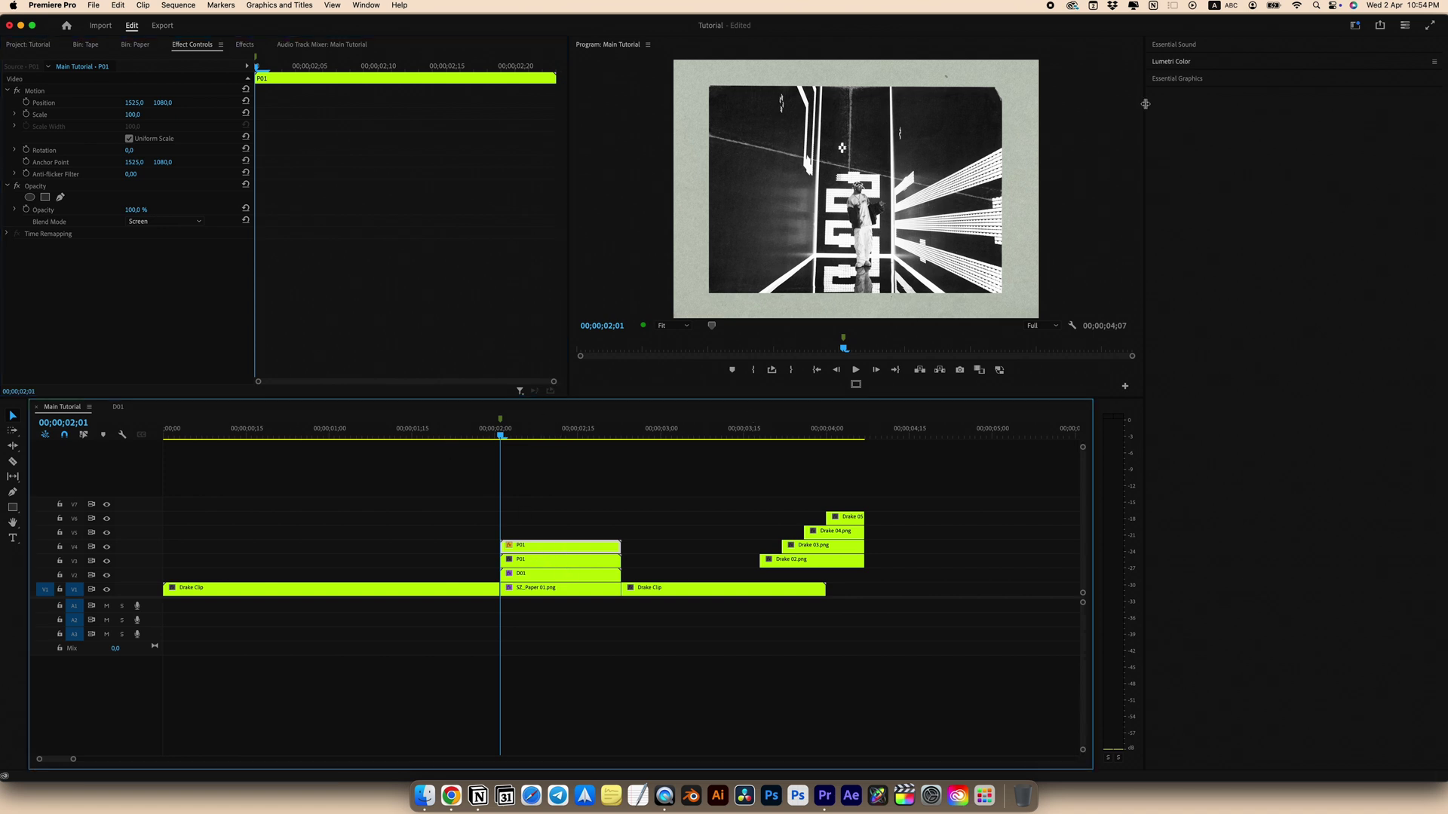
left_click(1178, 63)
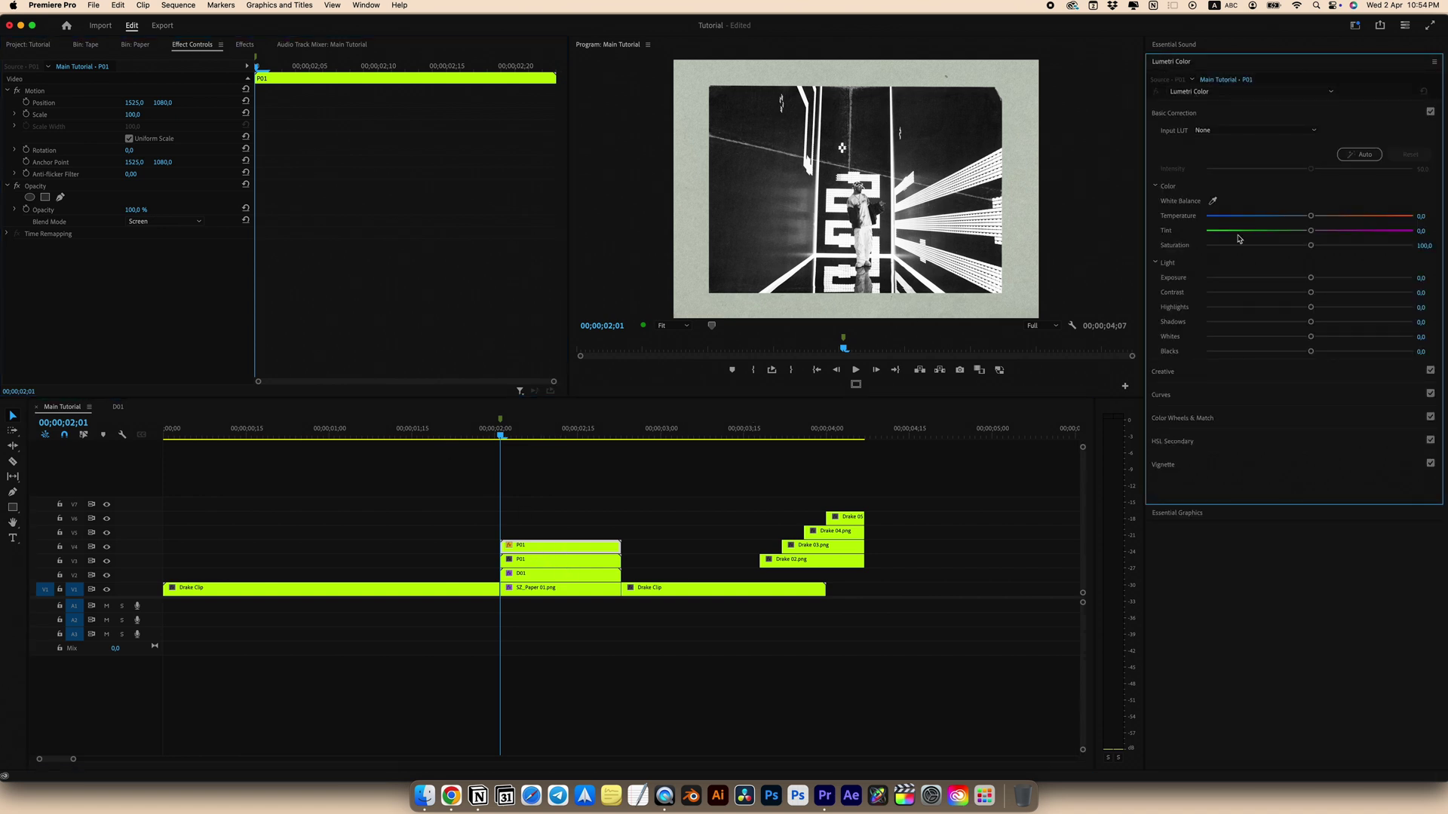
left_click(1163, 395)
left_click_drag(1198, 349, 1200, 352)
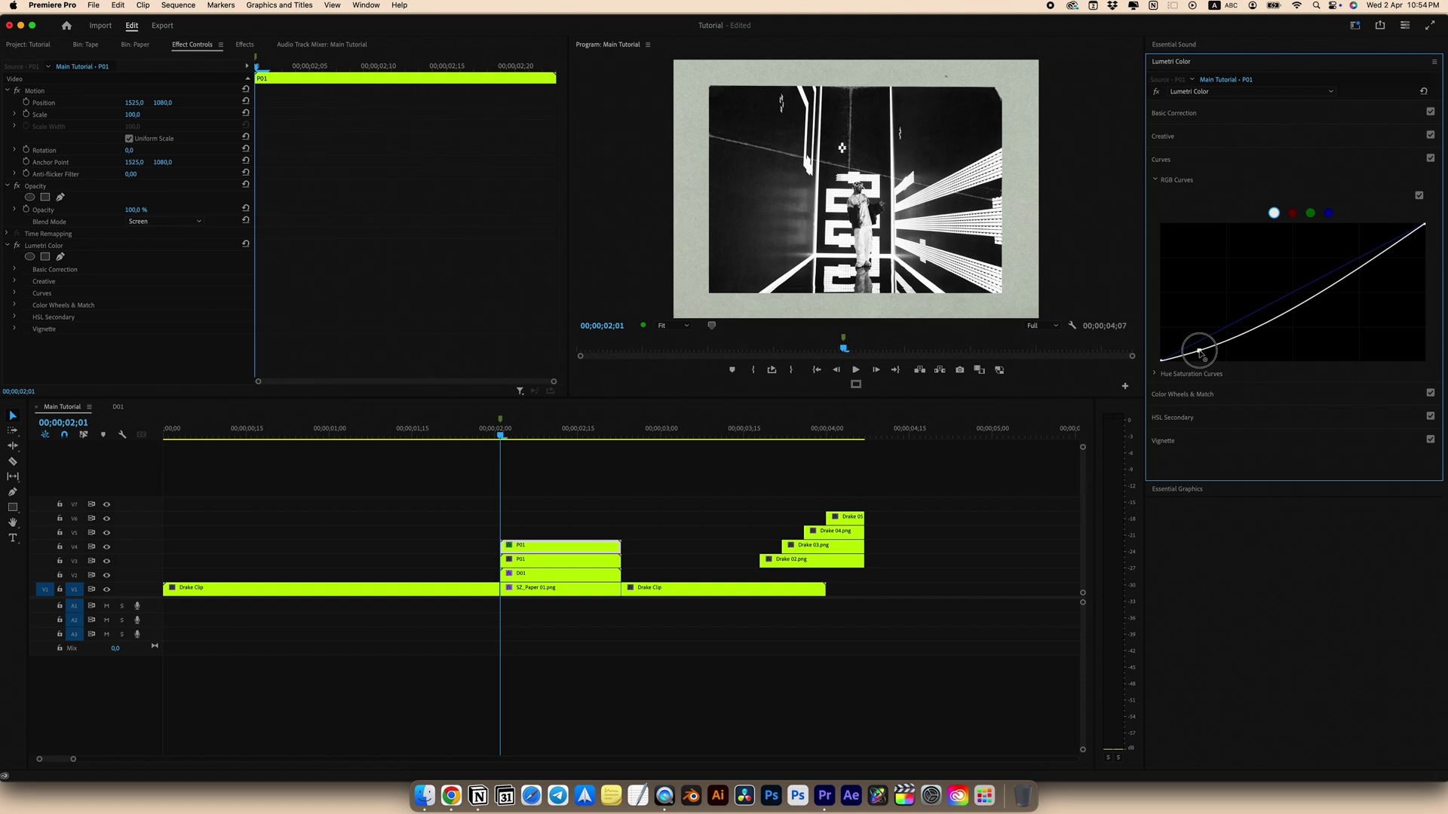
left_click_drag(1340, 286, 1319, 262)
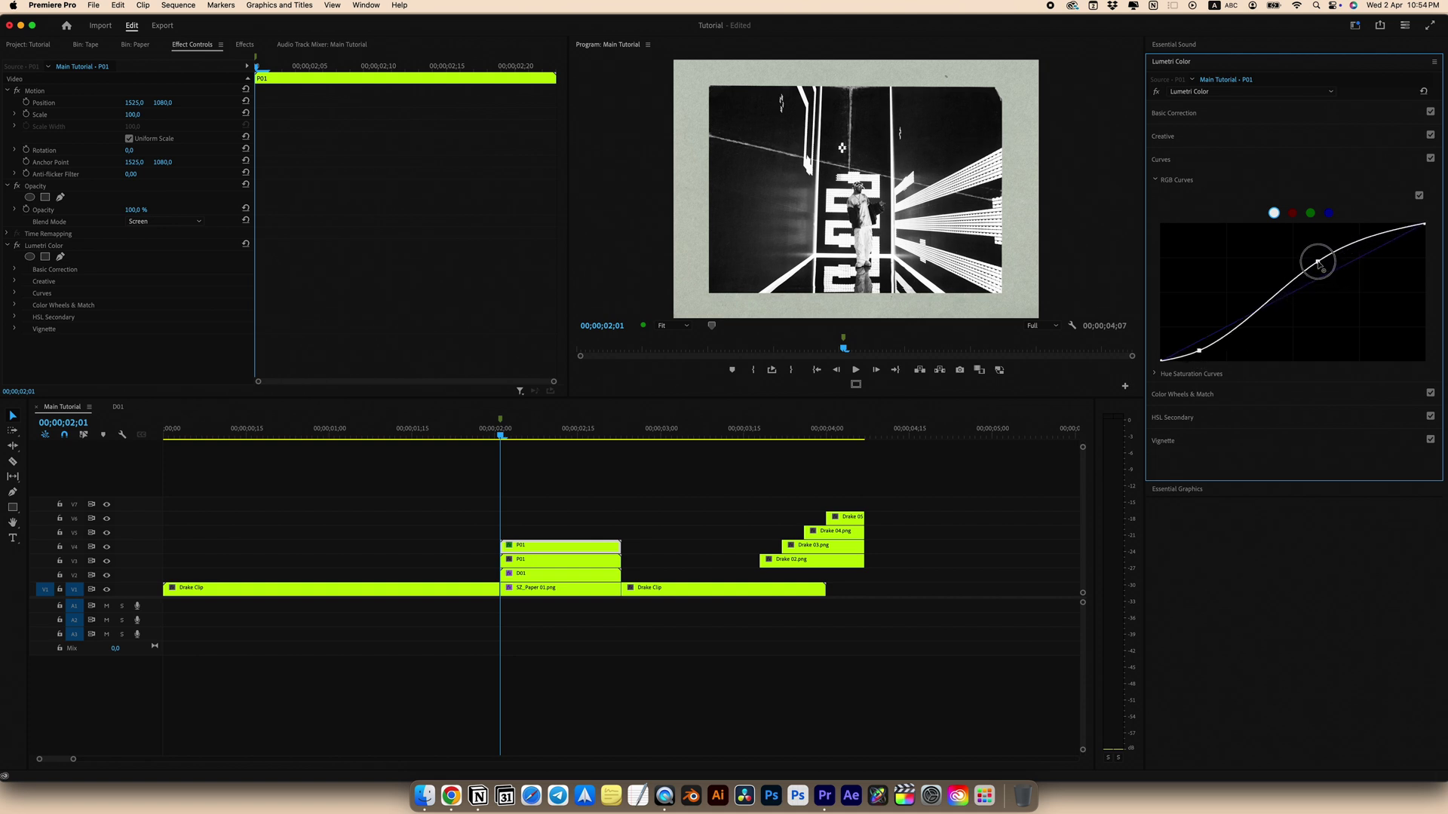
Lift the shadows of the D01 clip with the Lumetri RGB curve
left_click(544, 579)
left_click_drag(1213, 341, 1214, 320)
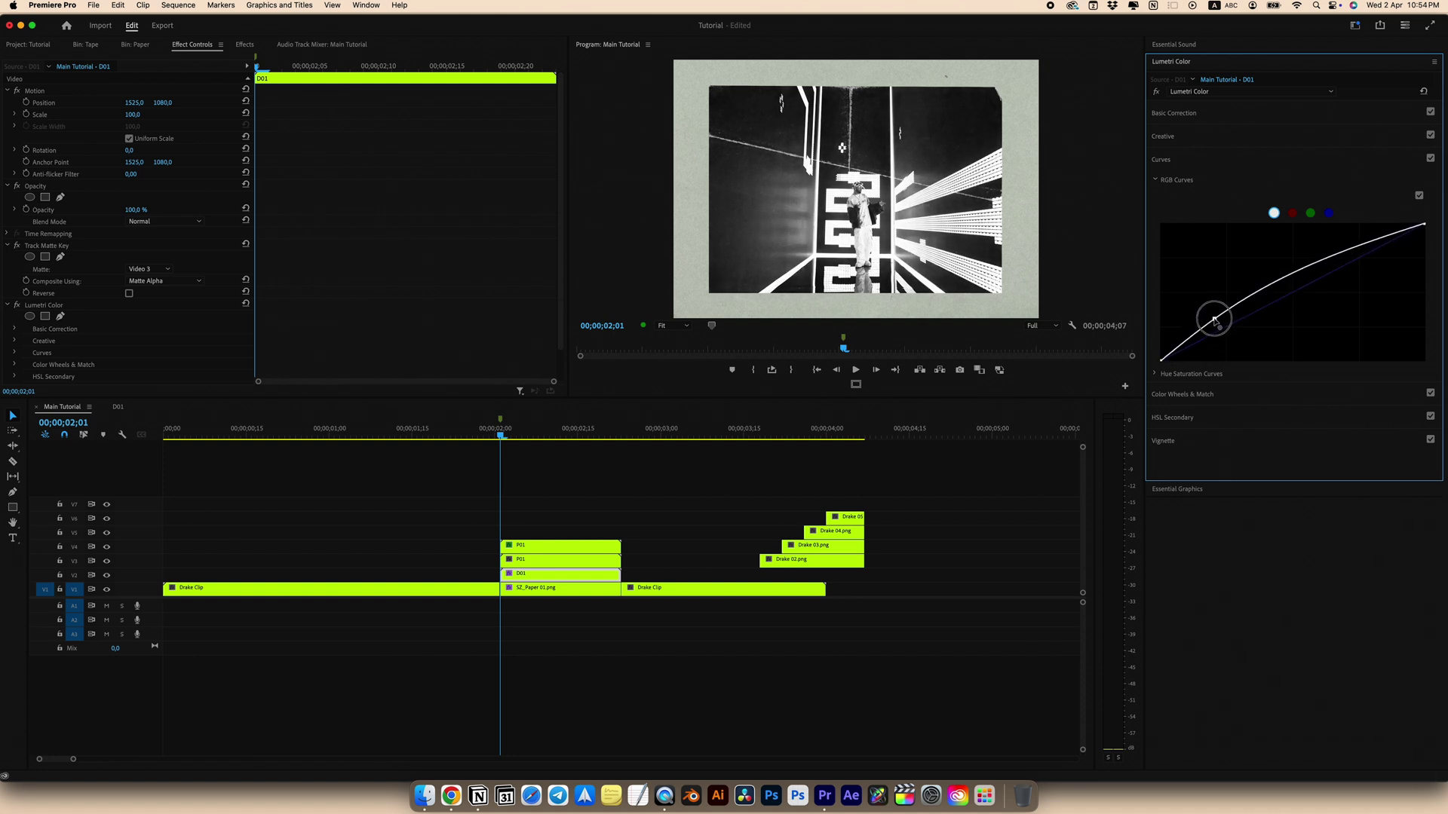
left_click(650, 480)
Place SZ_Tpae 38.png on V5 above the P01 clips, cut to the same length, and shift the Drake 02 to 05 stills down one track
left_click(86, 44)
left_click_drag(158, 209, 498, 494)
key("c")
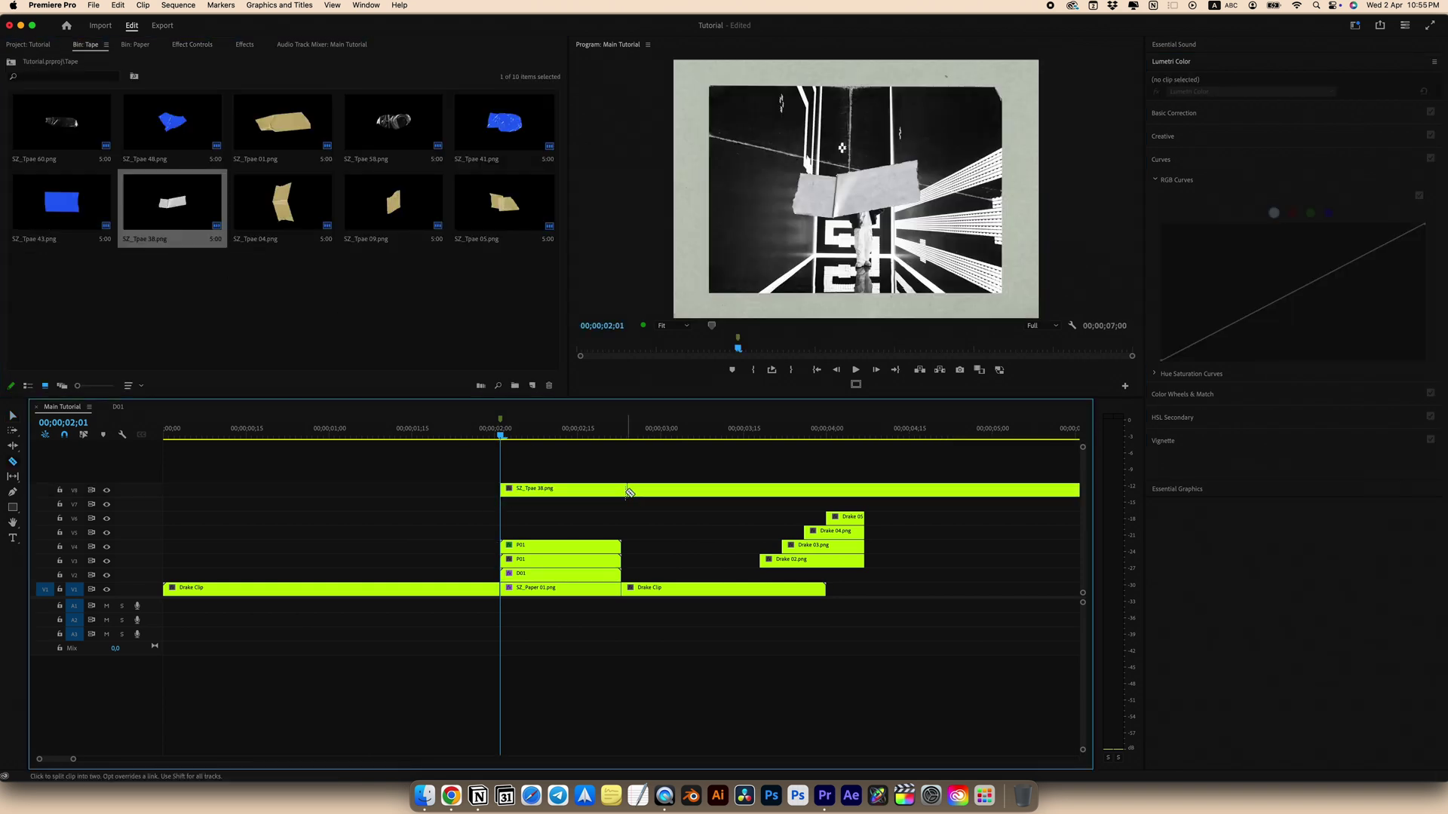
left_click(623, 491)
key("v")
left_click(640, 491)
key("Delete")
left_click_drag(753, 504, 829, 580)
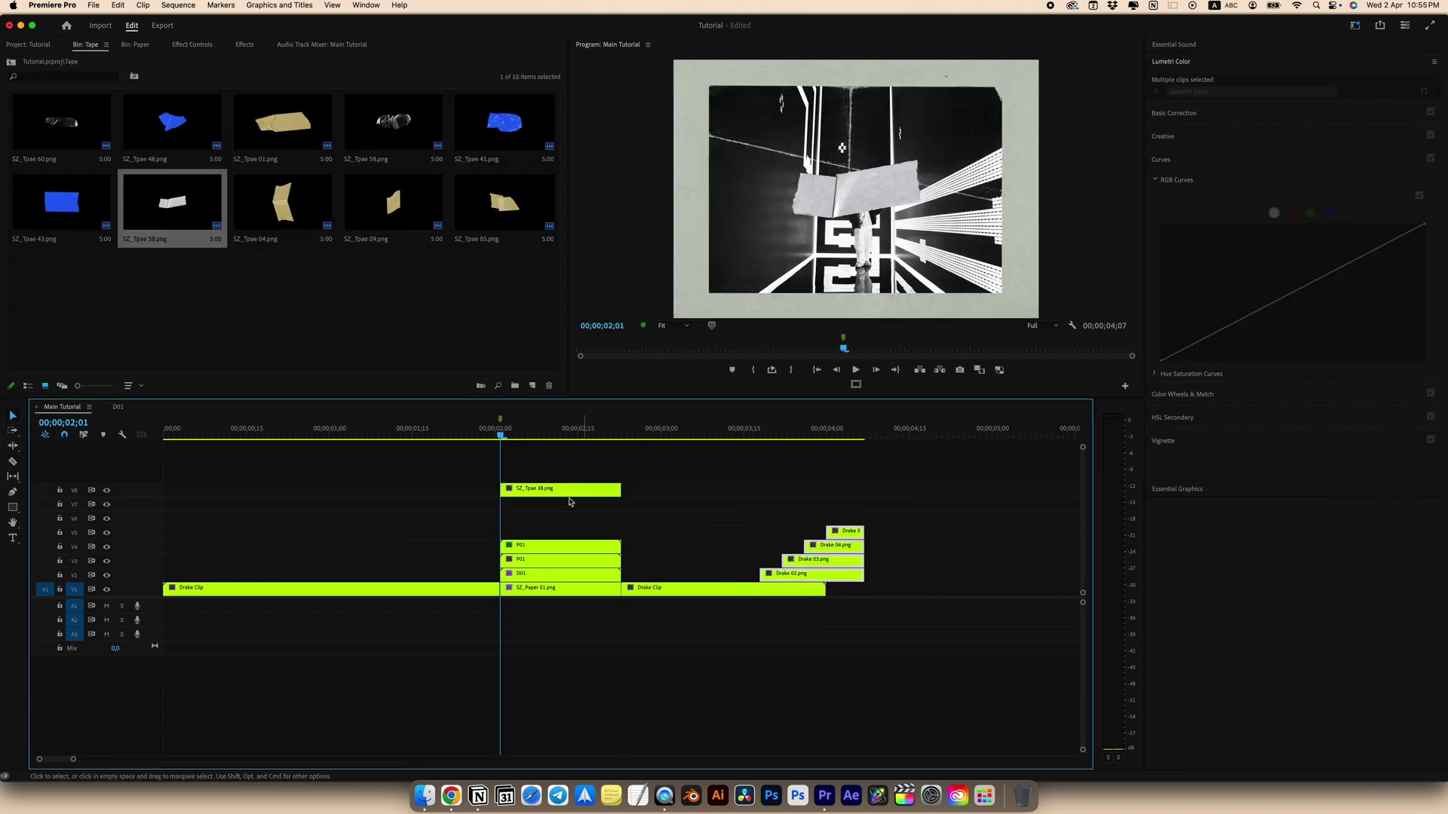
left_click_drag(561, 490, 553, 532)
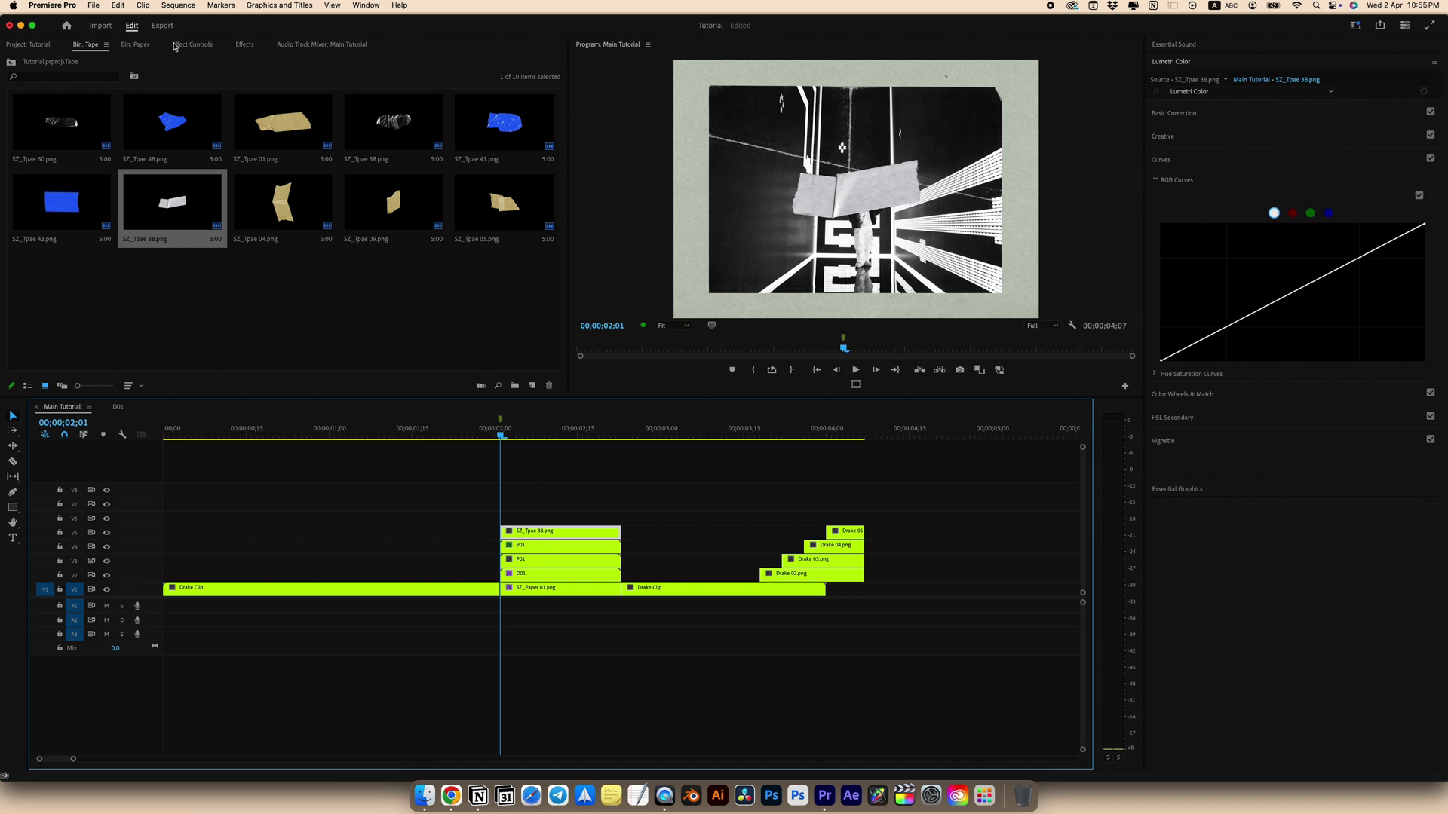
Rotate SZ_Tpae 38.png to 163°, scale it to 63 and position the tape over the upper-left corner of the cutout
key("shift+5")
left_click_drag(132, 150, 226, 150)
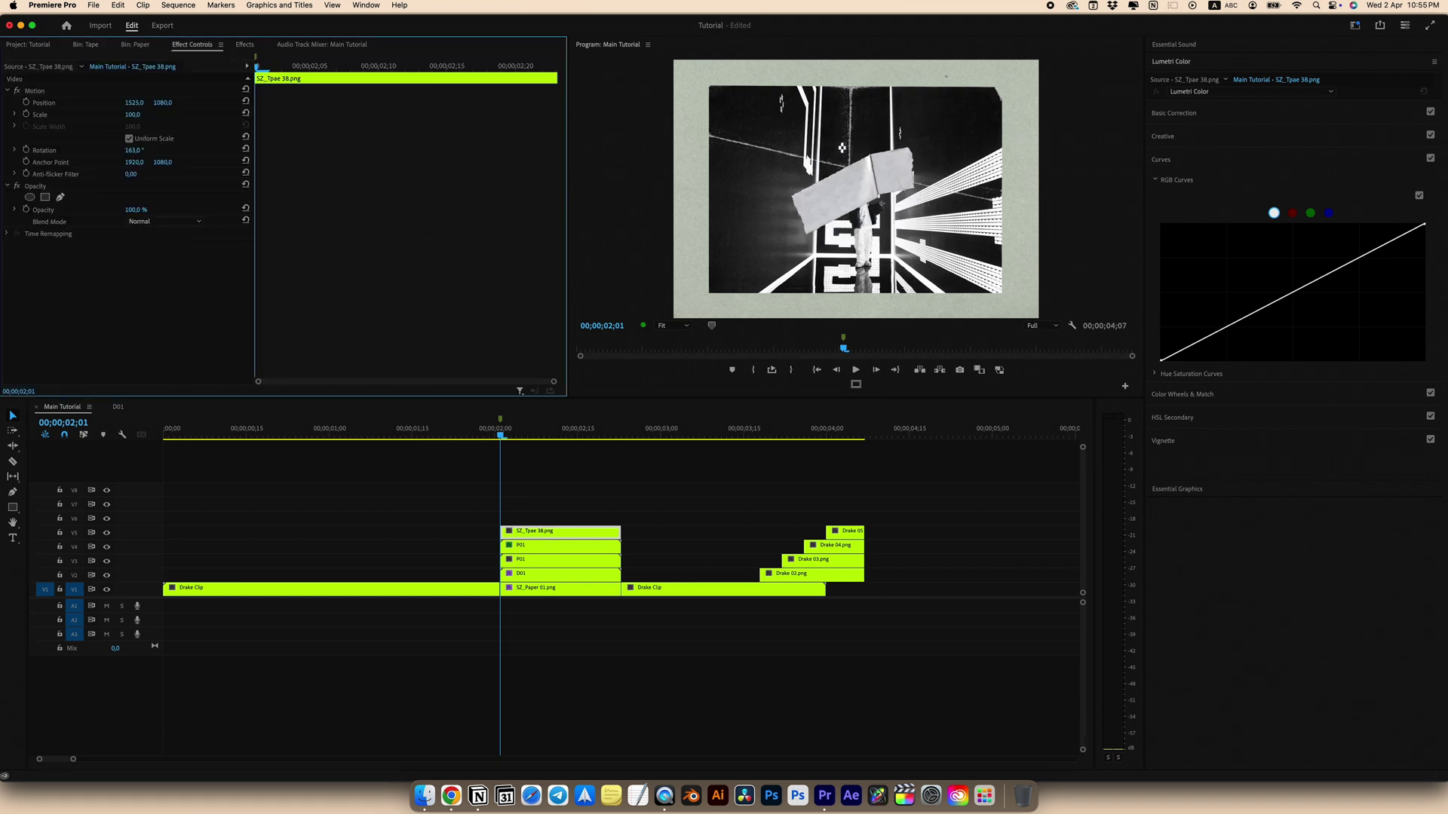
left_click_drag(132, 115, 104, 114)
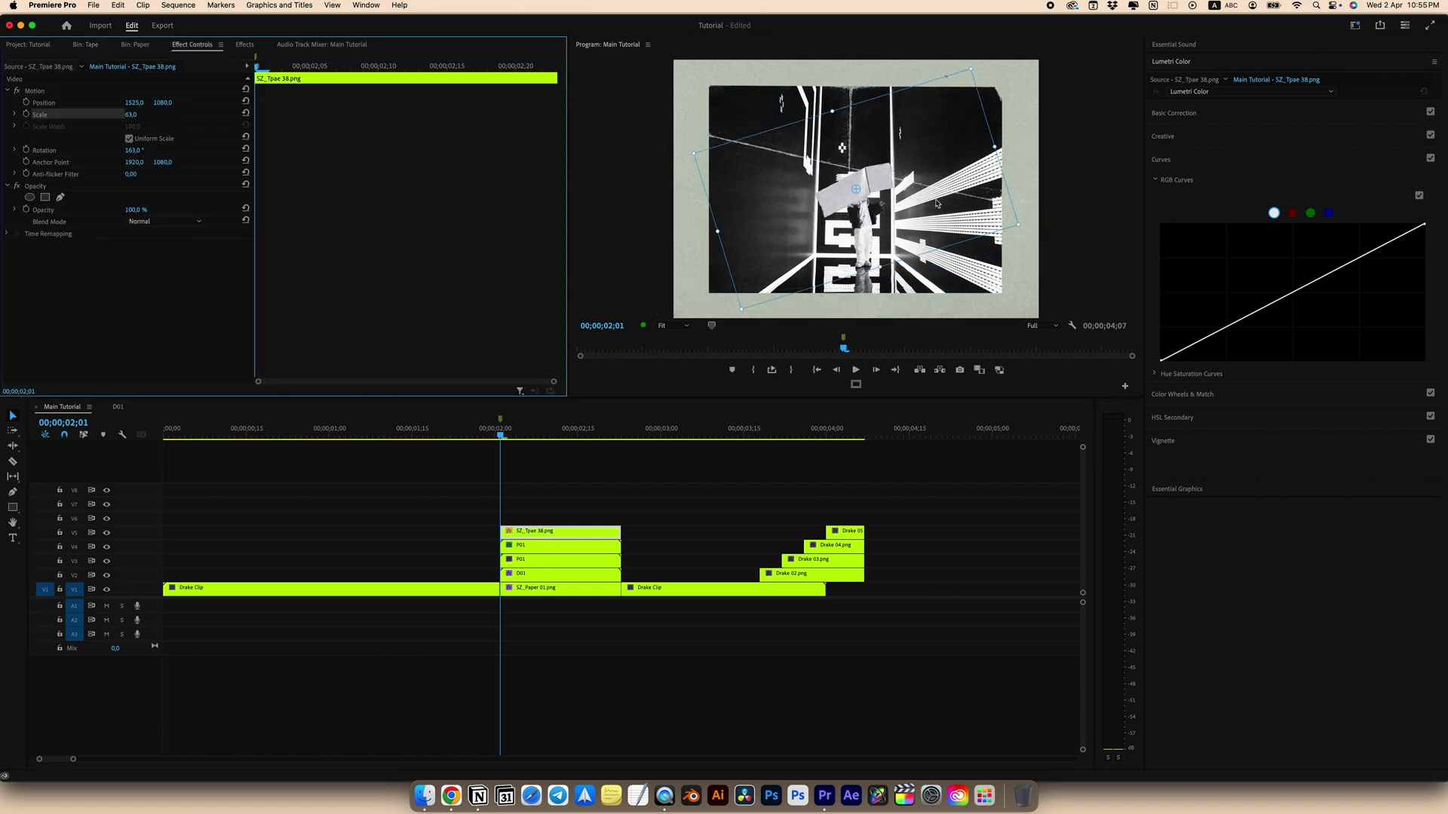
left_click_drag(867, 178, 747, 96)
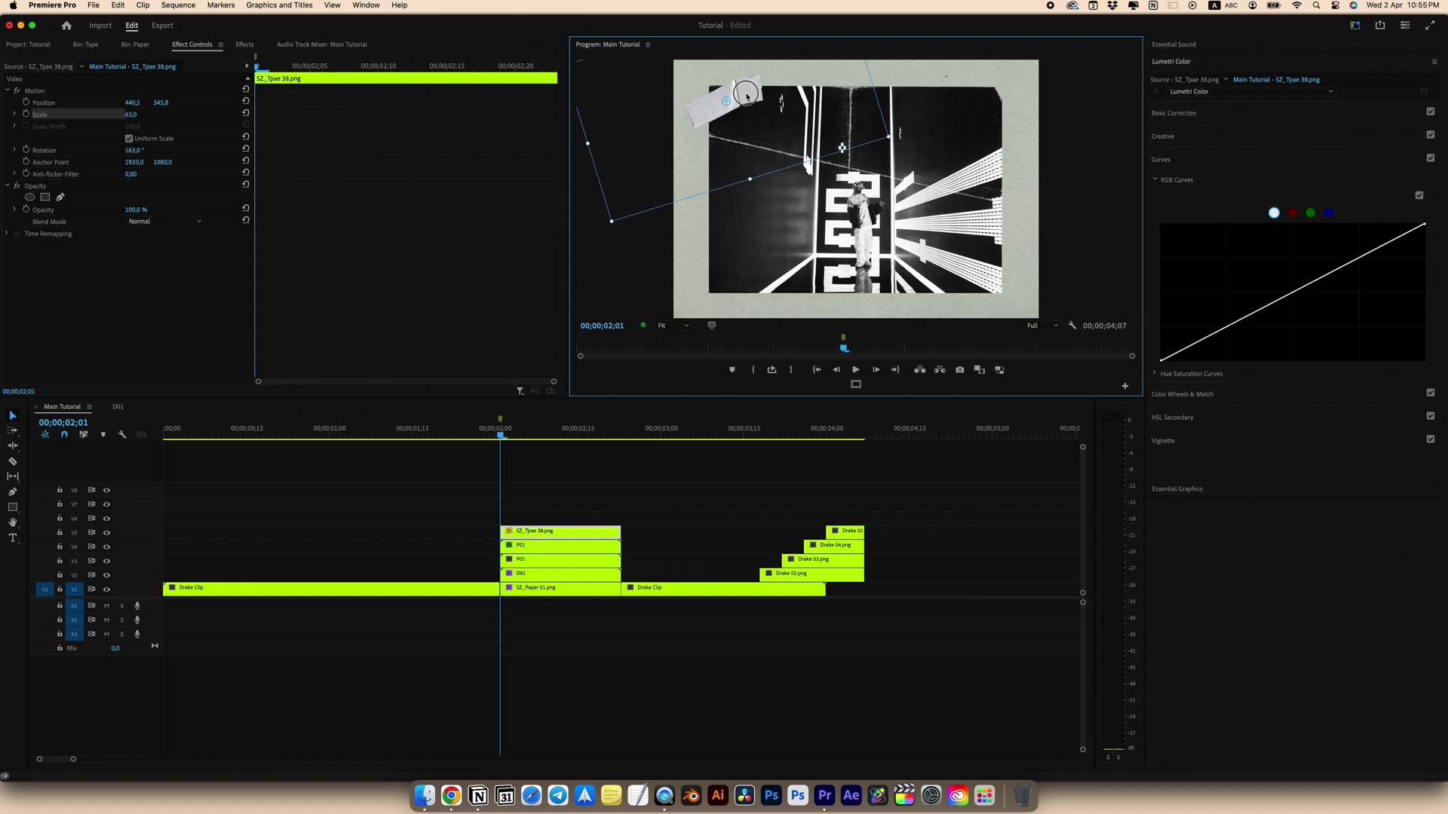
left_click_drag(751, 181, 745, 177)
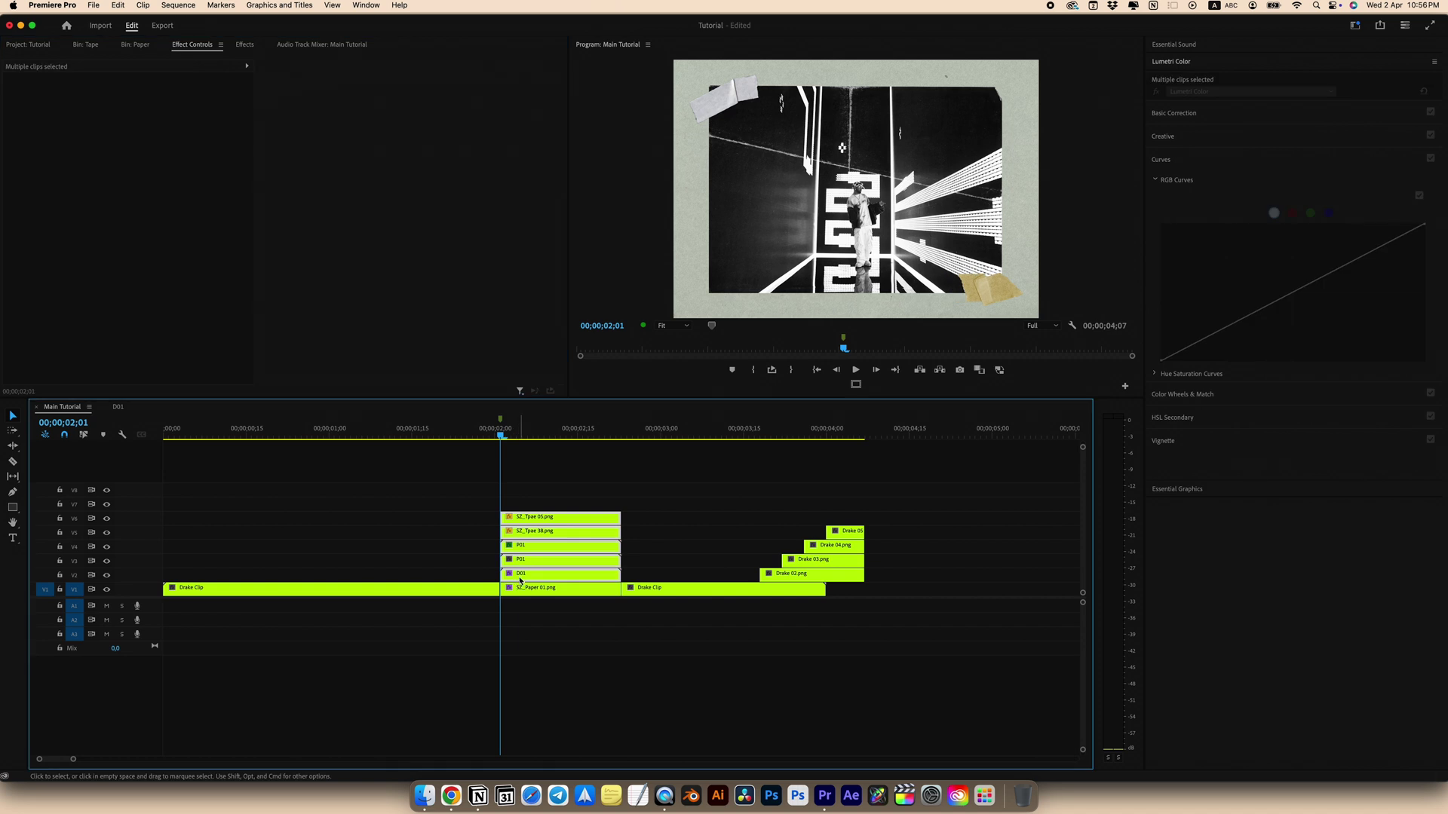
Nest the D01, P01 and tape clips together as a sequence named Collage 01
right_click(520, 580)
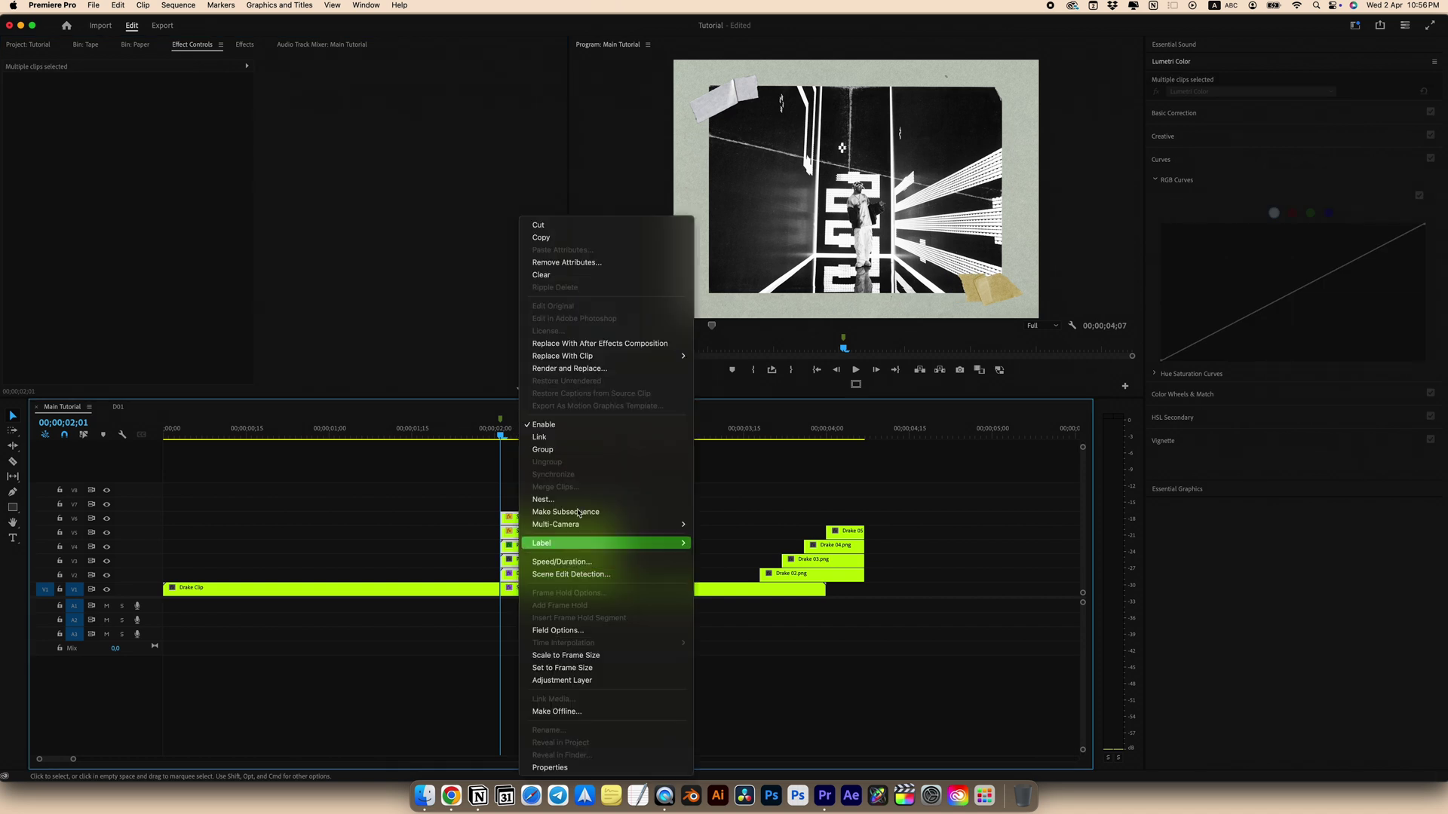
left_click(614, 499)
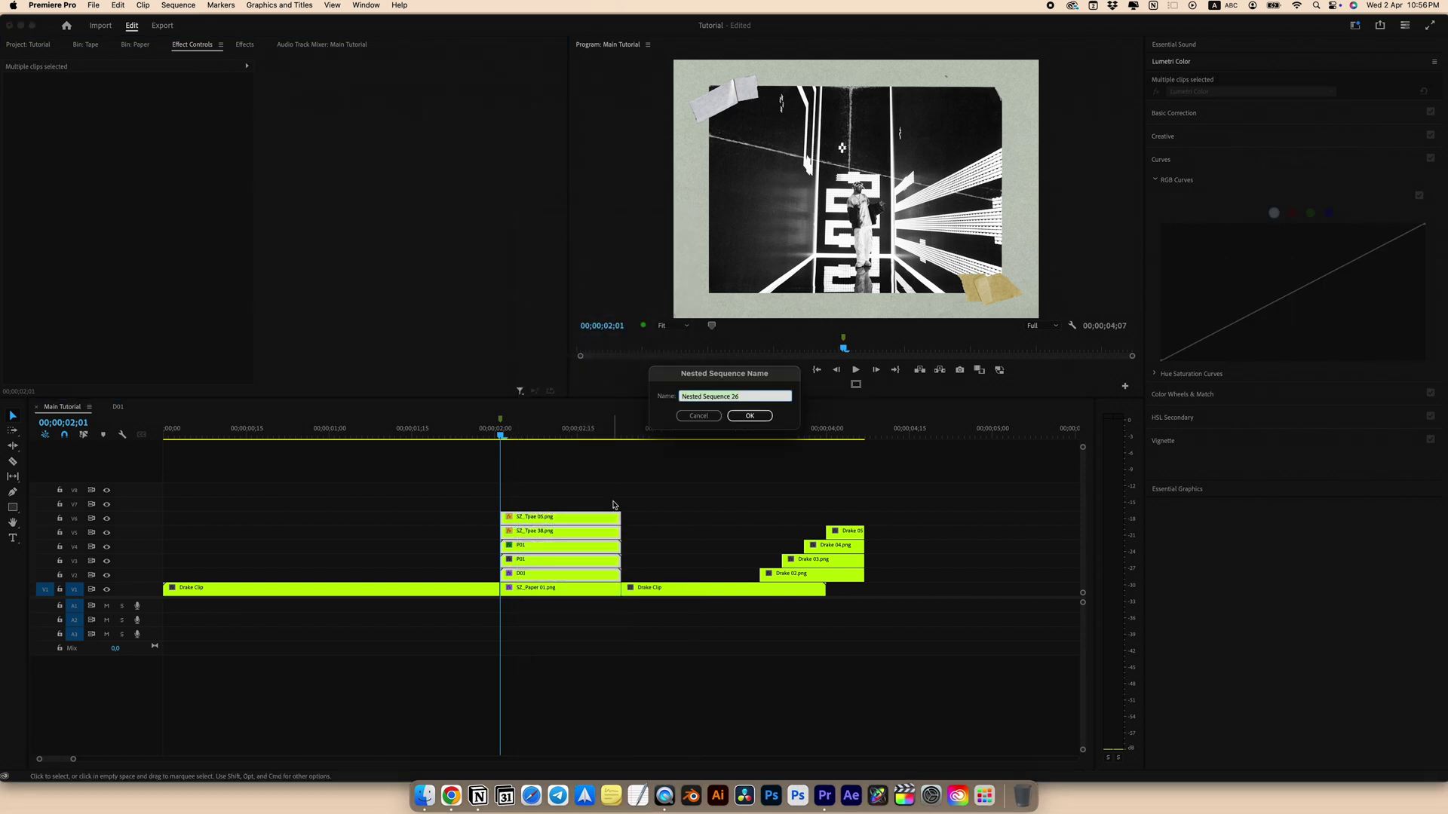
type("P")
key("Return")
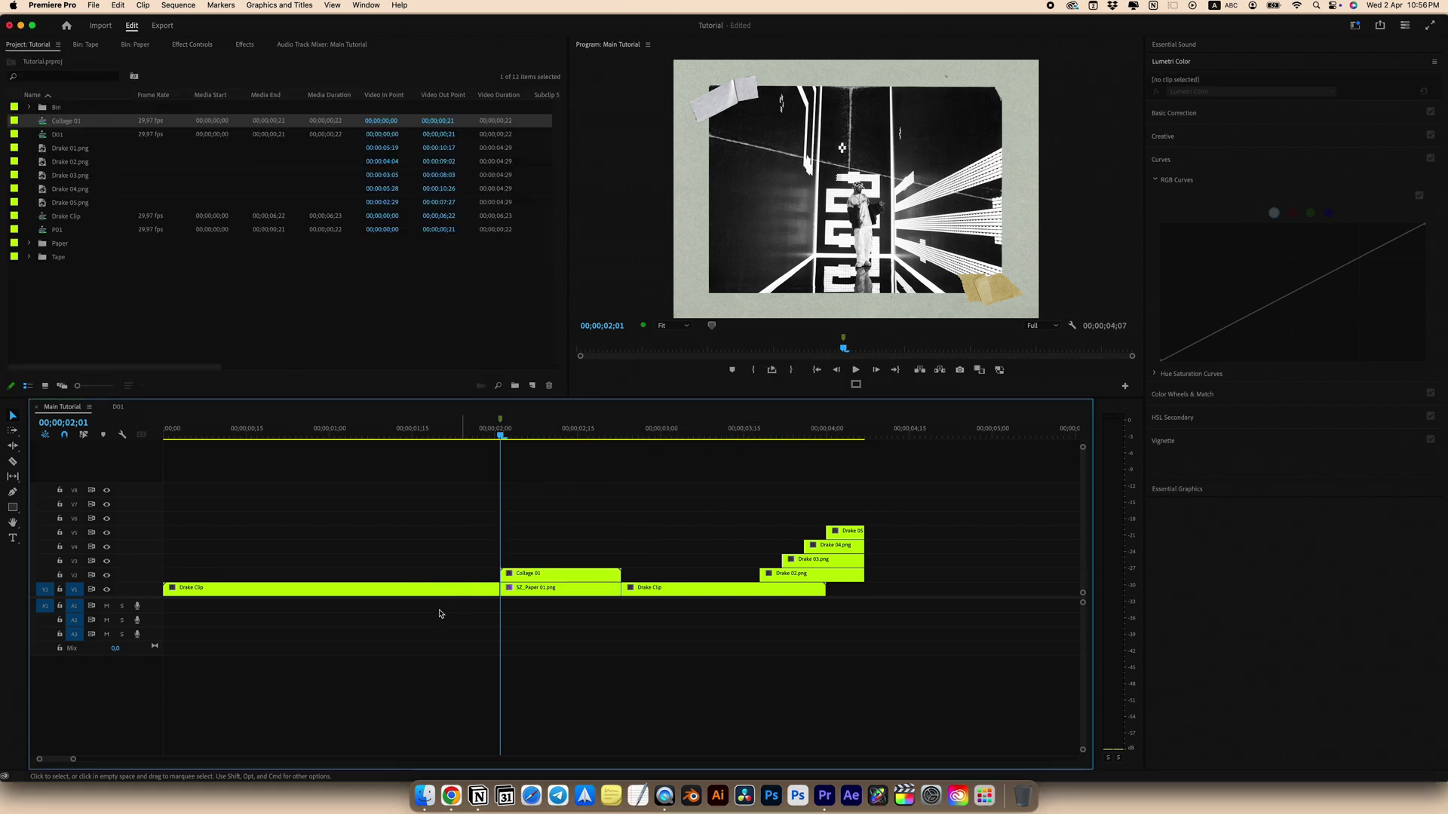
Apply the Track Matte Key effect to the D02 clip and set its matte to Video 4
left_click(541, 575)
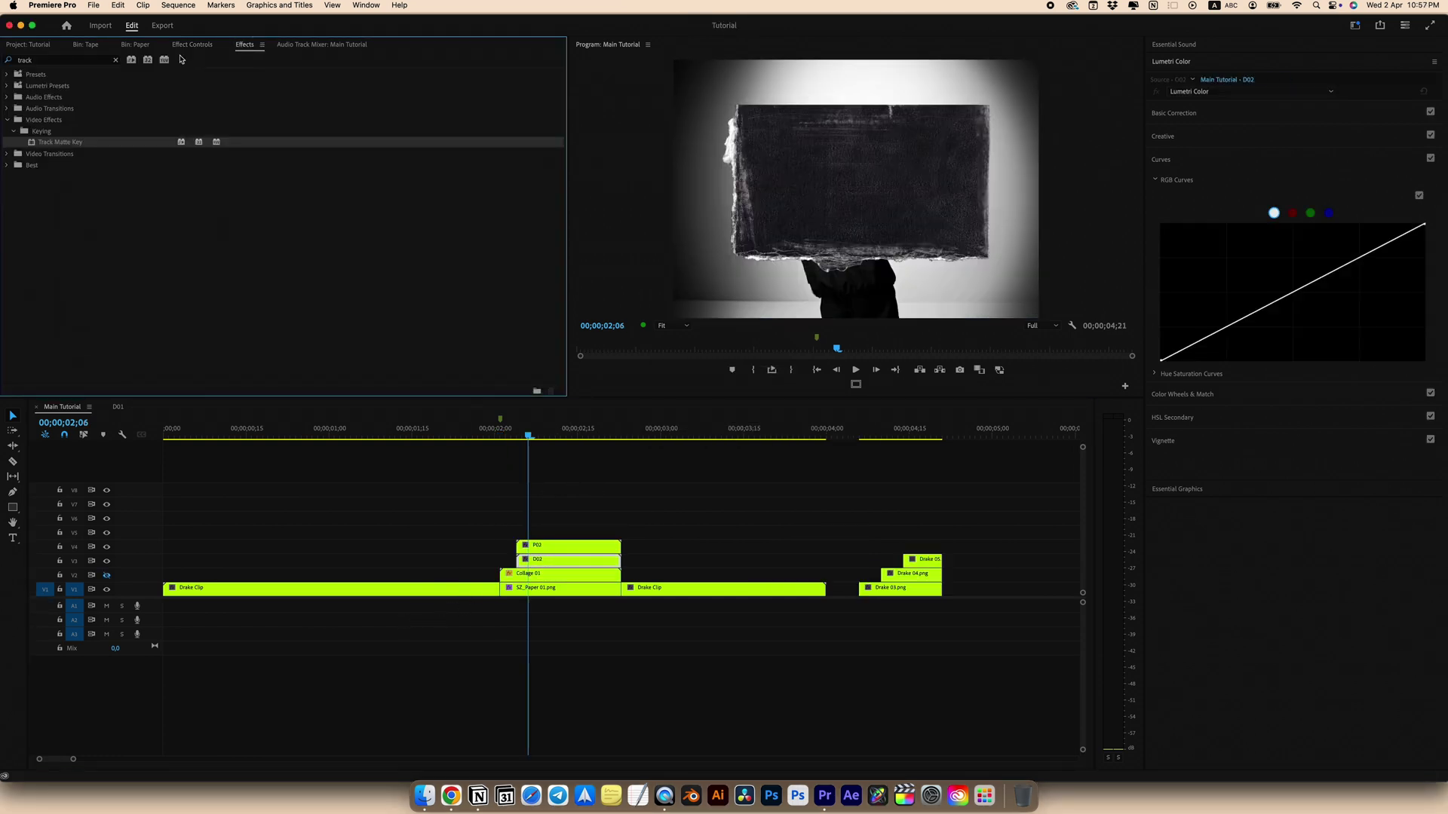
double_click(67, 141)
left_click(181, 45)
left_click(149, 269)
left_click(158, 345)
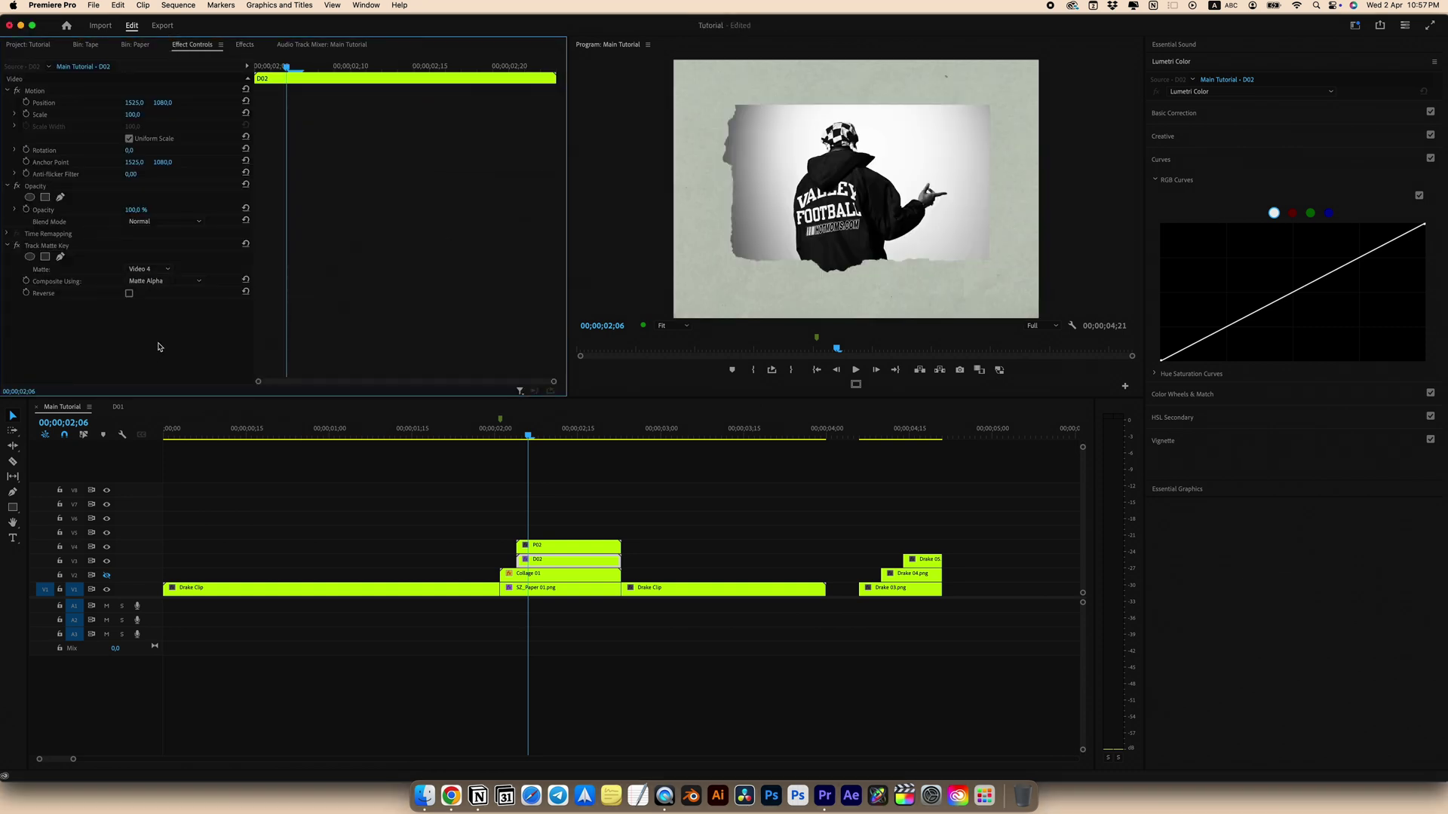
Duplicate the P02 clip onto V5, set the copy's blend mode to Screen and save the project
key("super+s")
left_click_drag(557, 549, 557, 533)
left_click(144, 224)
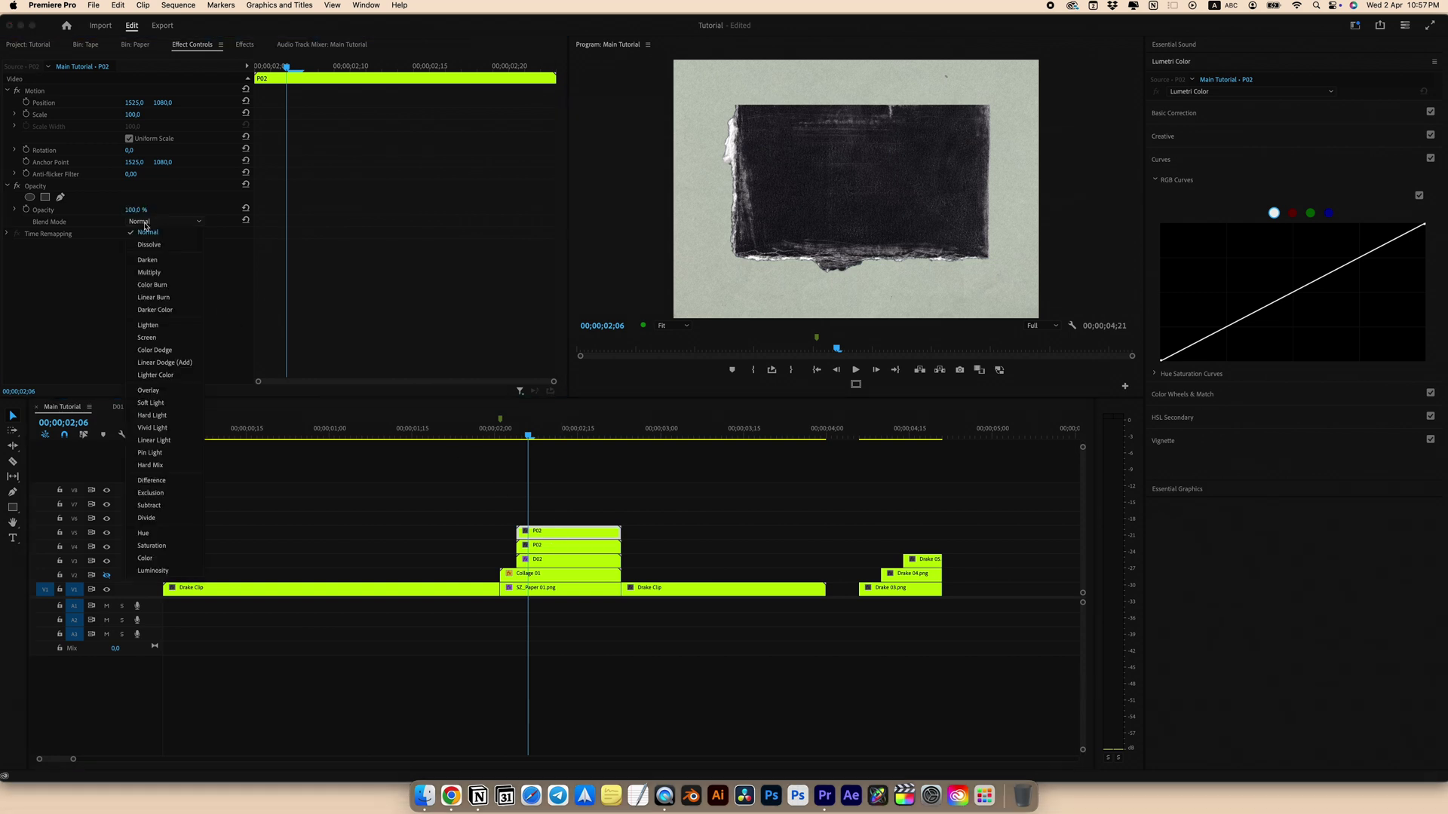
left_click(154, 341)
key("super+s")
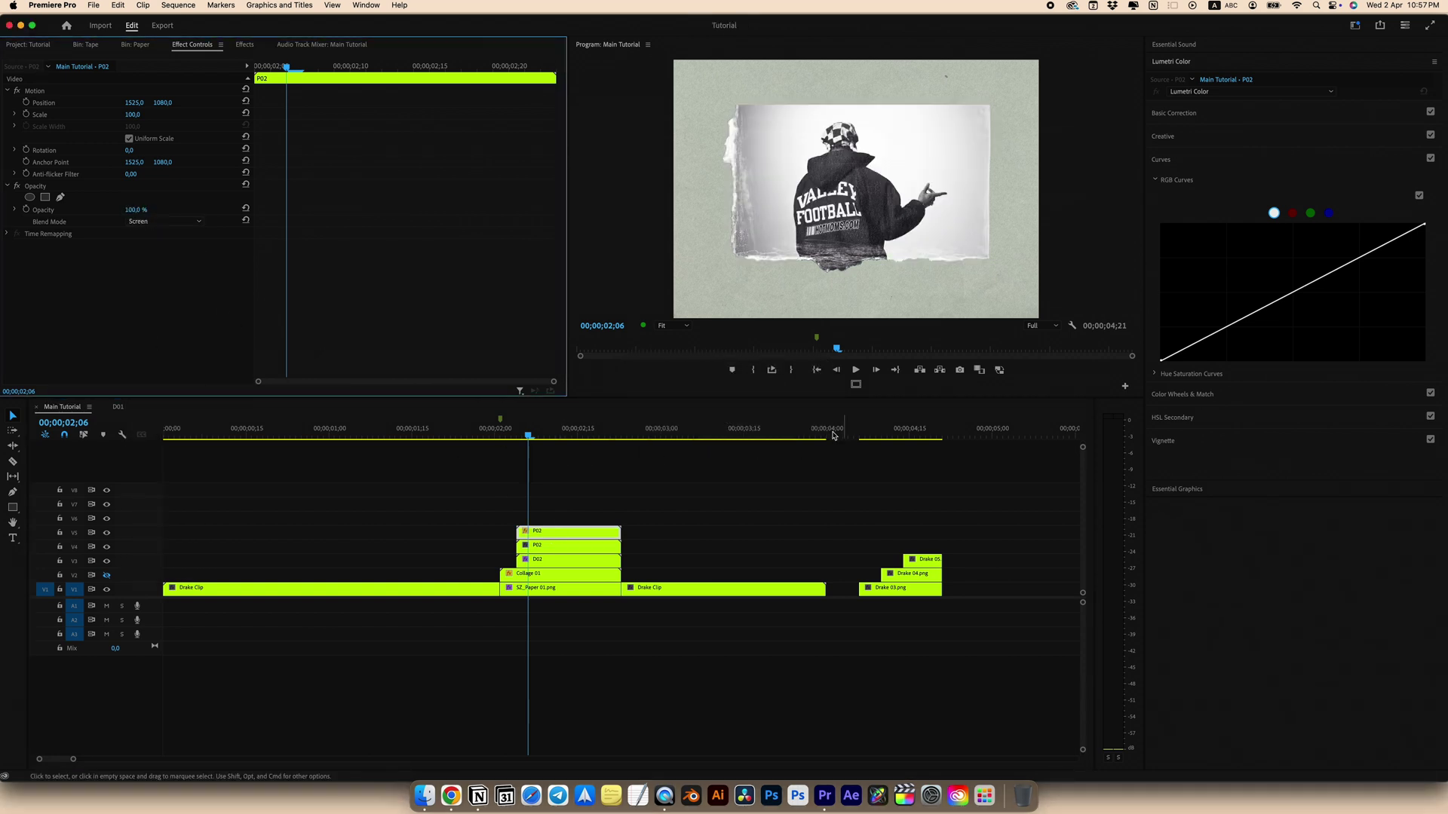
Darken the shadows of the D02 clip with the Lumetri RGB curve
left_click(552, 557)
left_click(1206, 341)
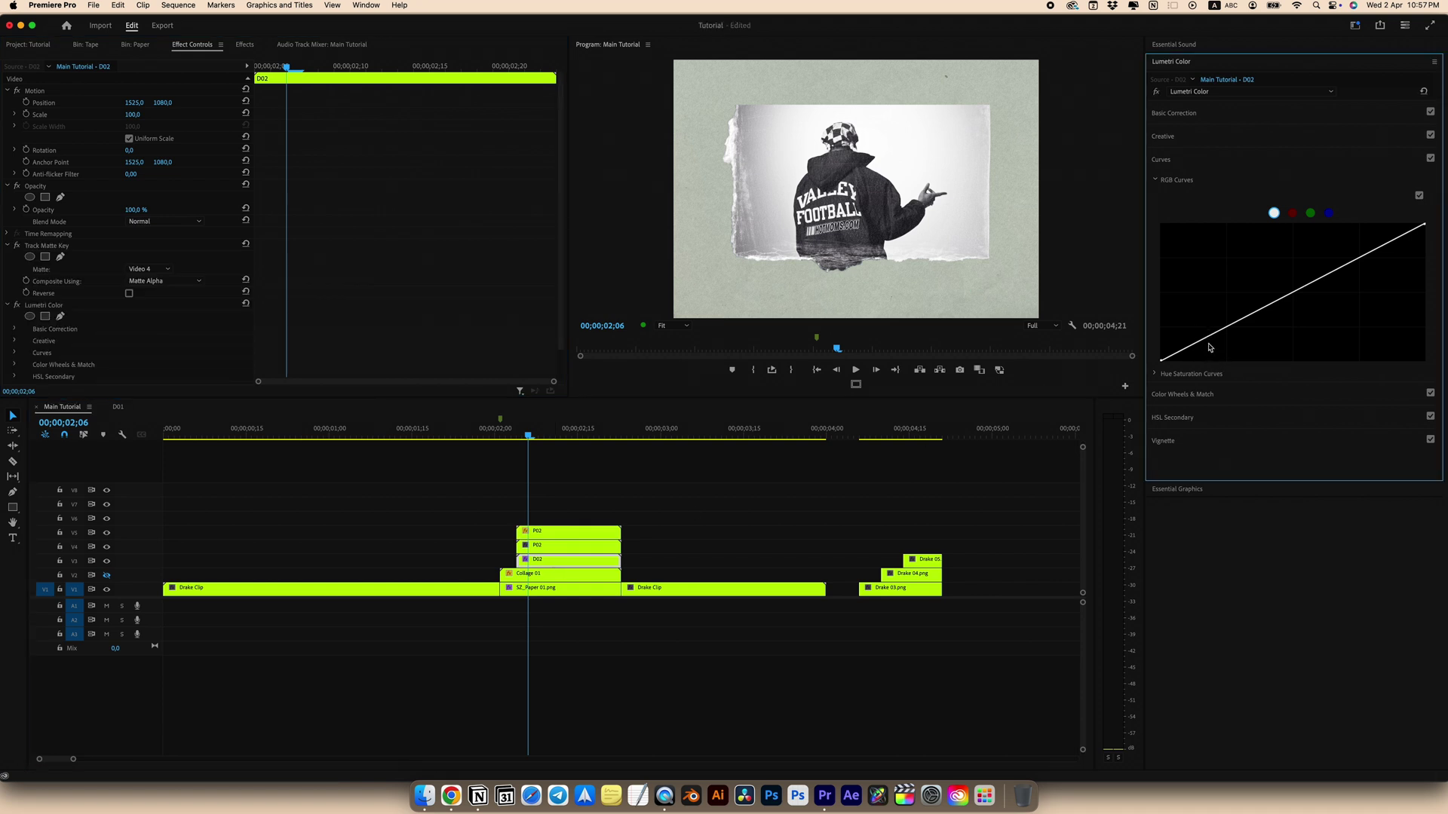
left_click_drag(1203, 338, 1220, 350)
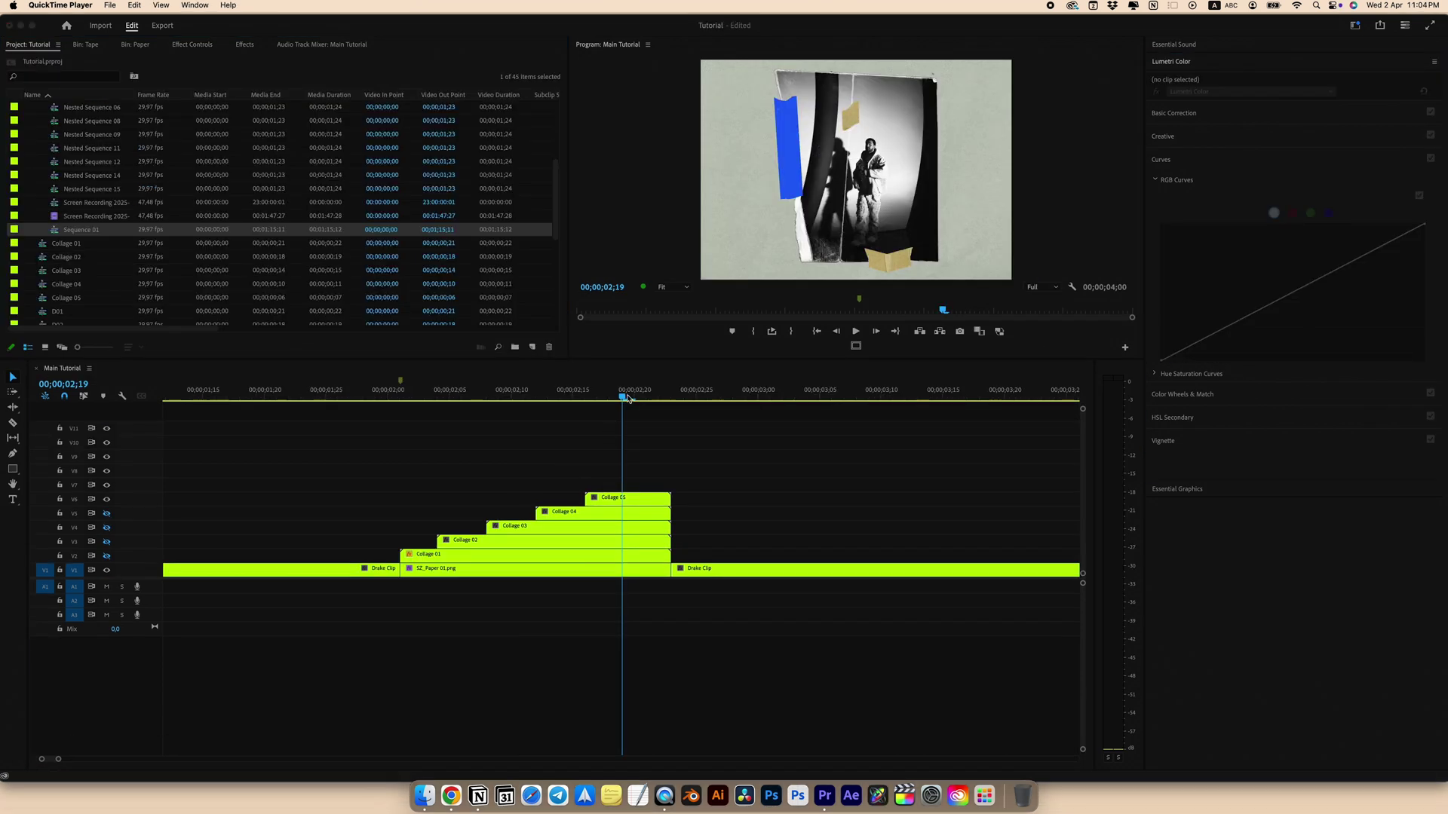
Make video tracks V2 to V5 visible again and scrub through the stacked collages
left_click(628, 399)
left_click_drag(608, 396, 512, 396)
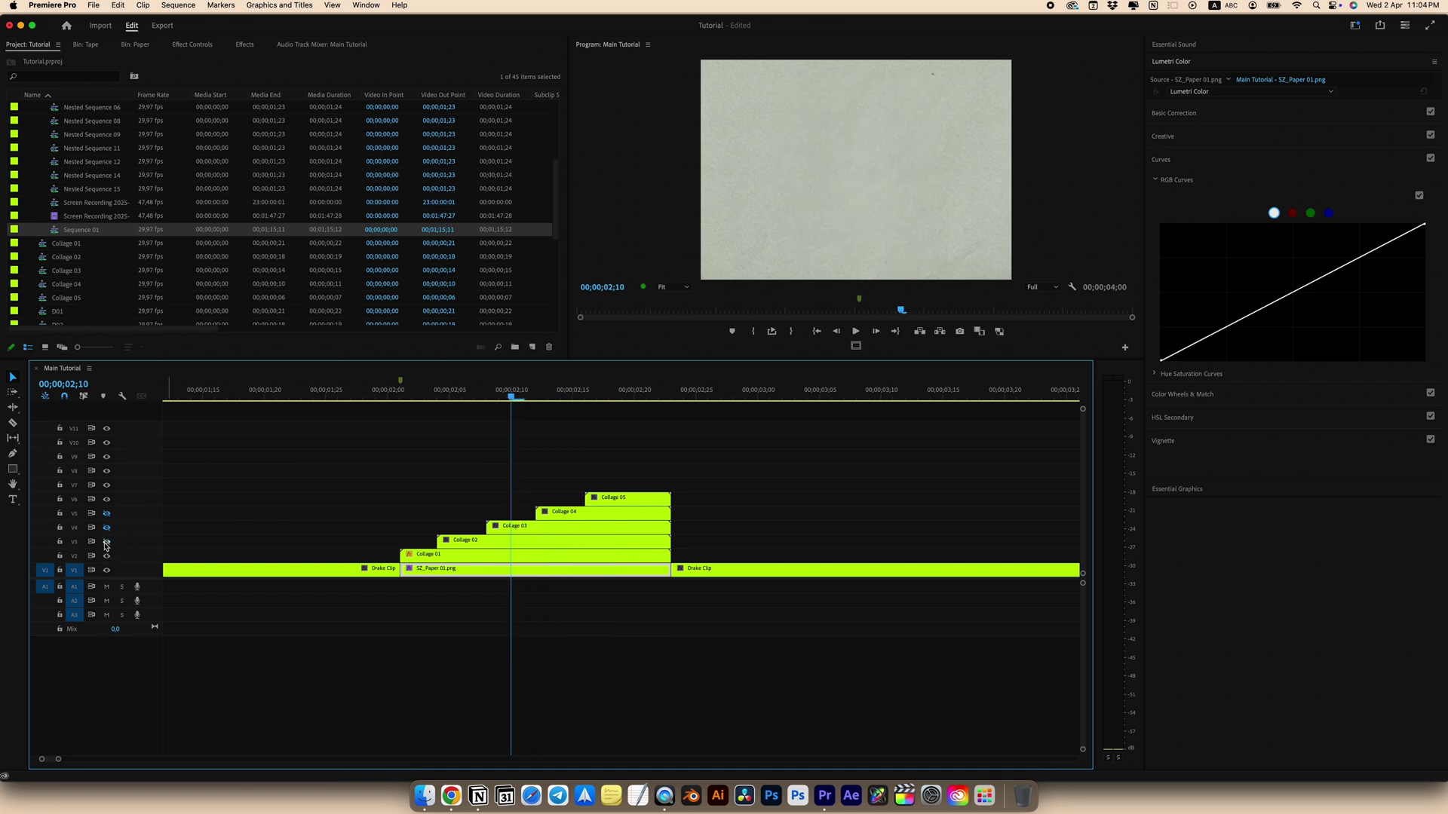
left_click_drag(106, 556, 107, 514)
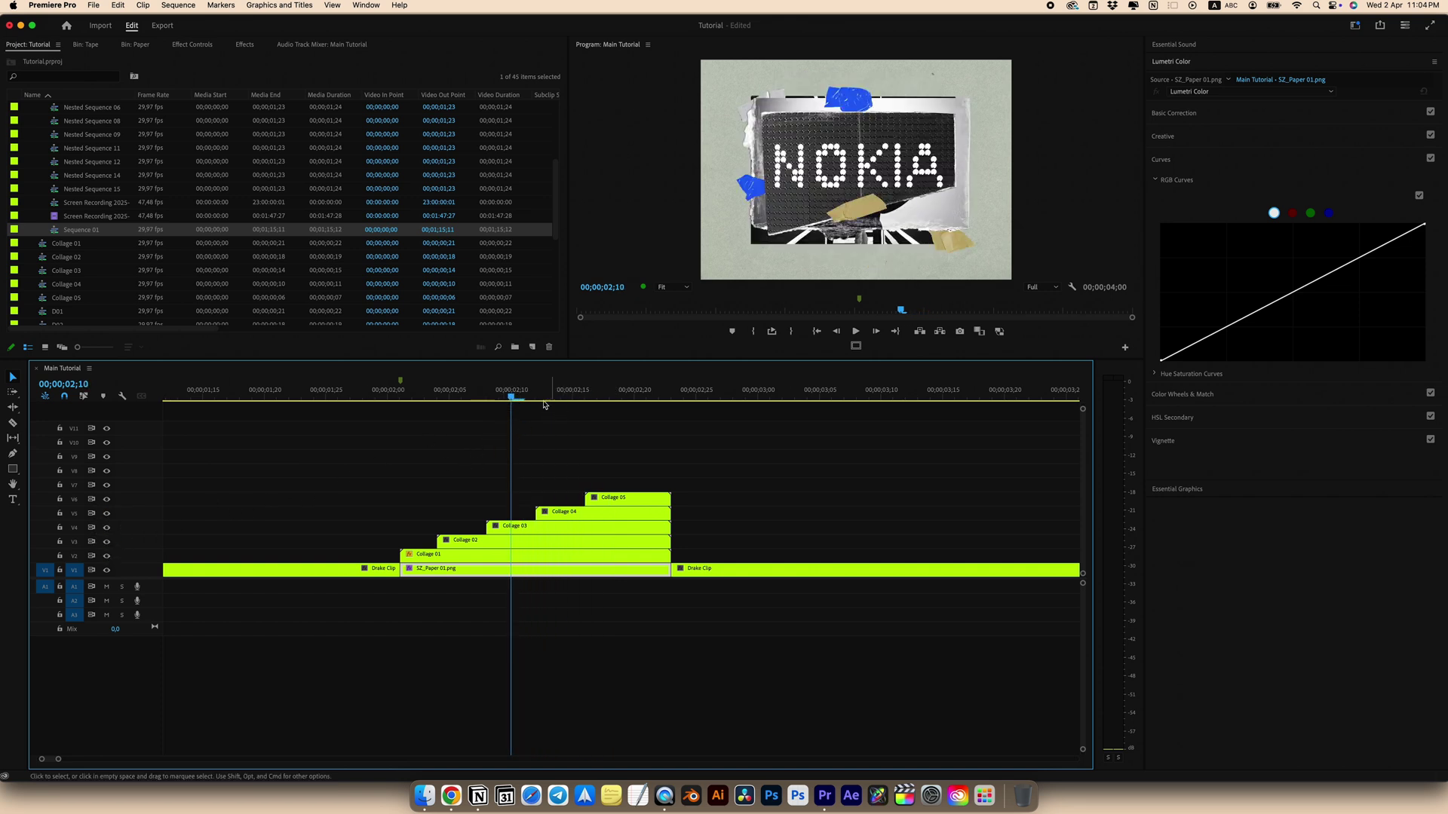
left_click_drag(544, 405, 676, 401)
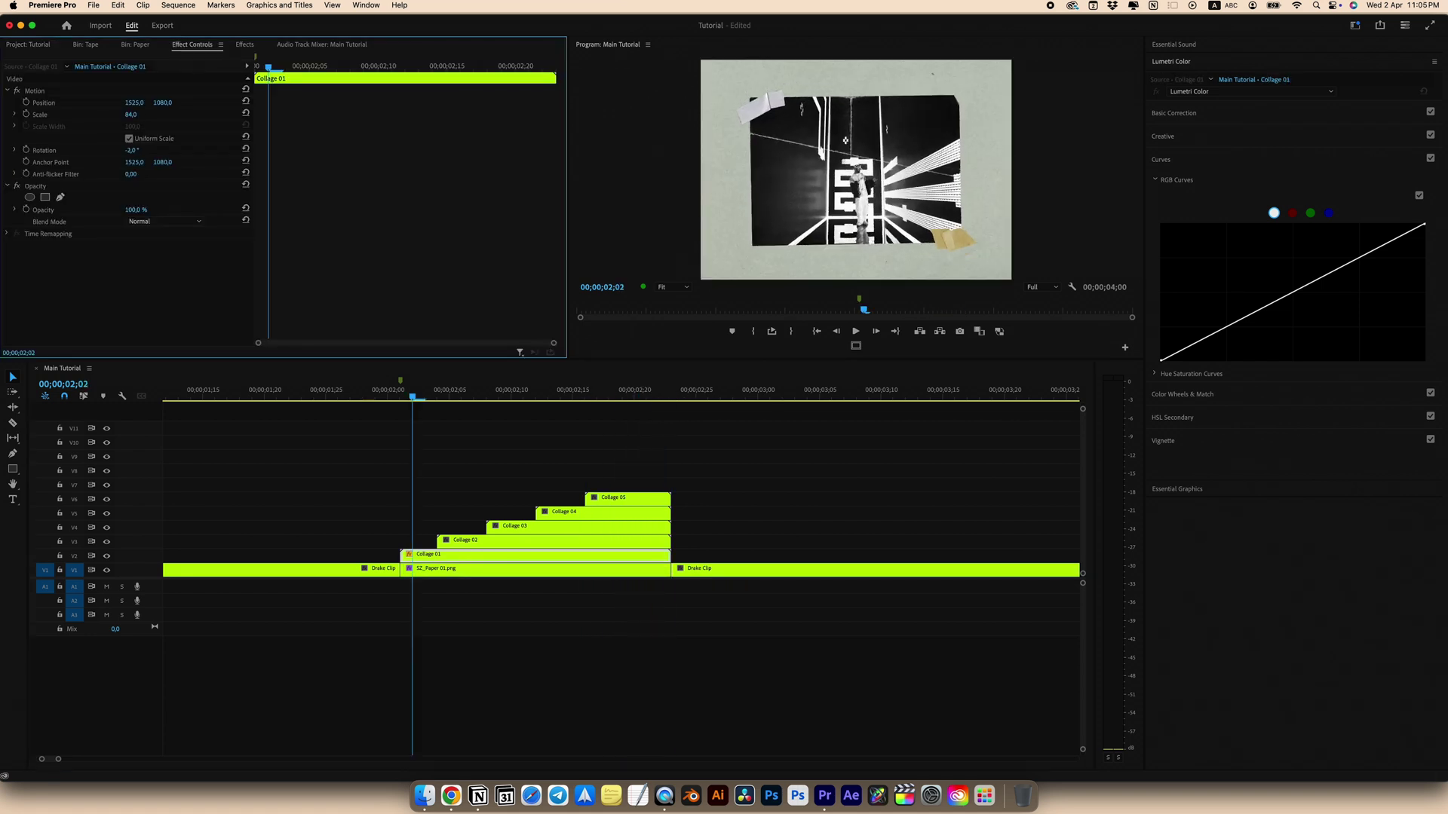
Set Collage 01's rotation to -6° and open the scale value of Collage 02 at 00;00;02;05 for editing
left_click_drag(132, 151, 128, 150)
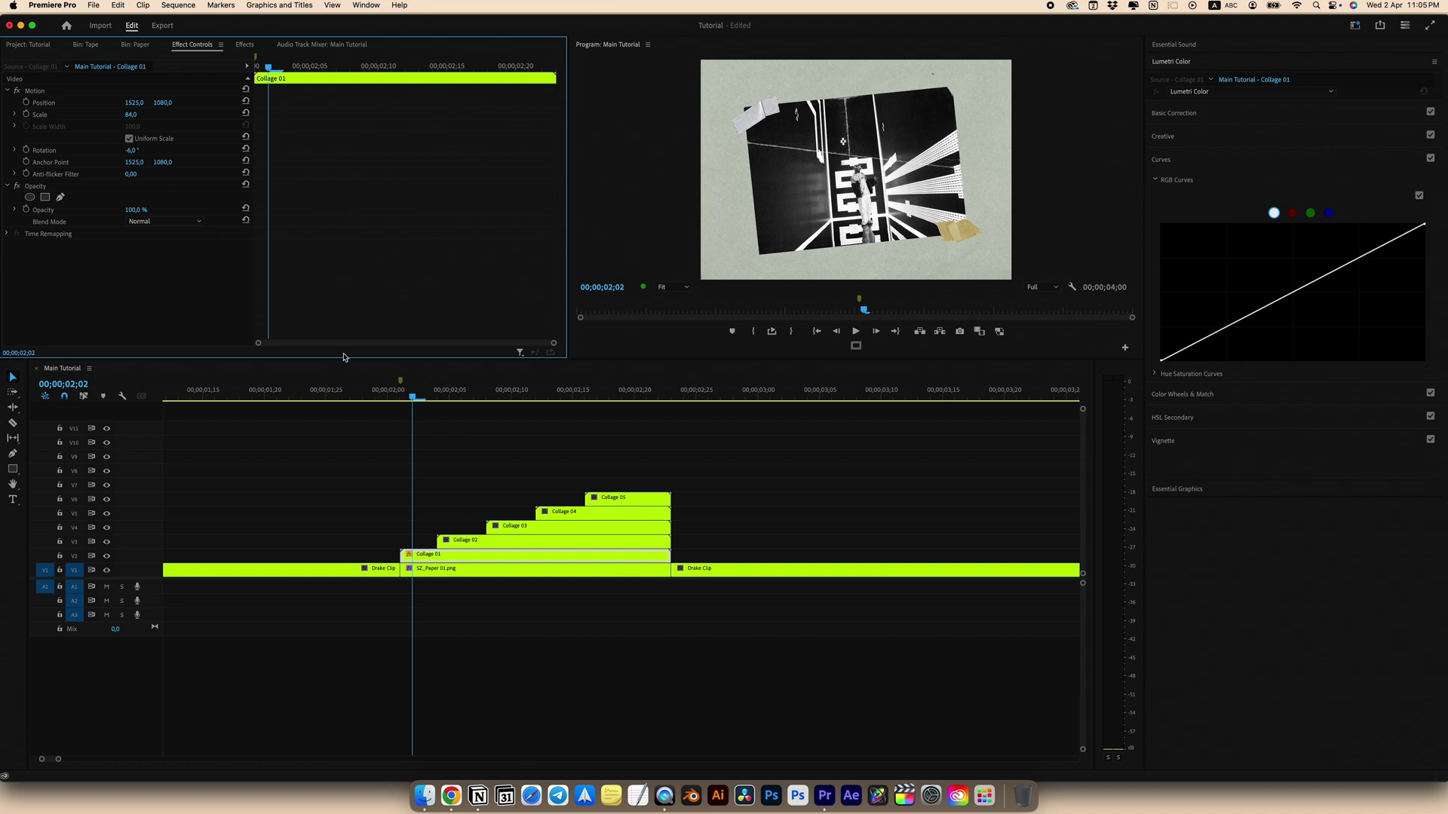
left_click(451, 397)
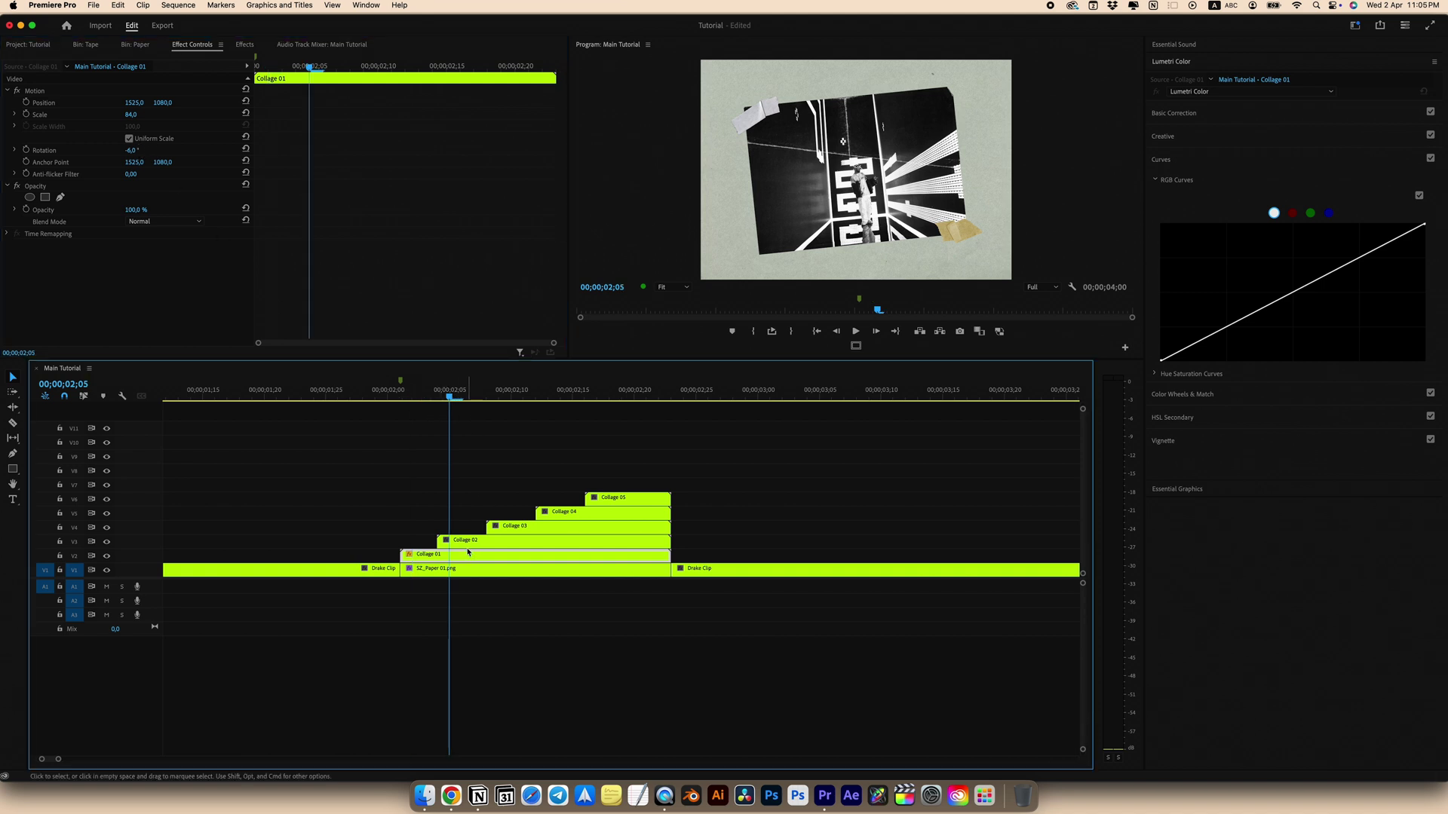
left_click(468, 540)
left_click(140, 113)
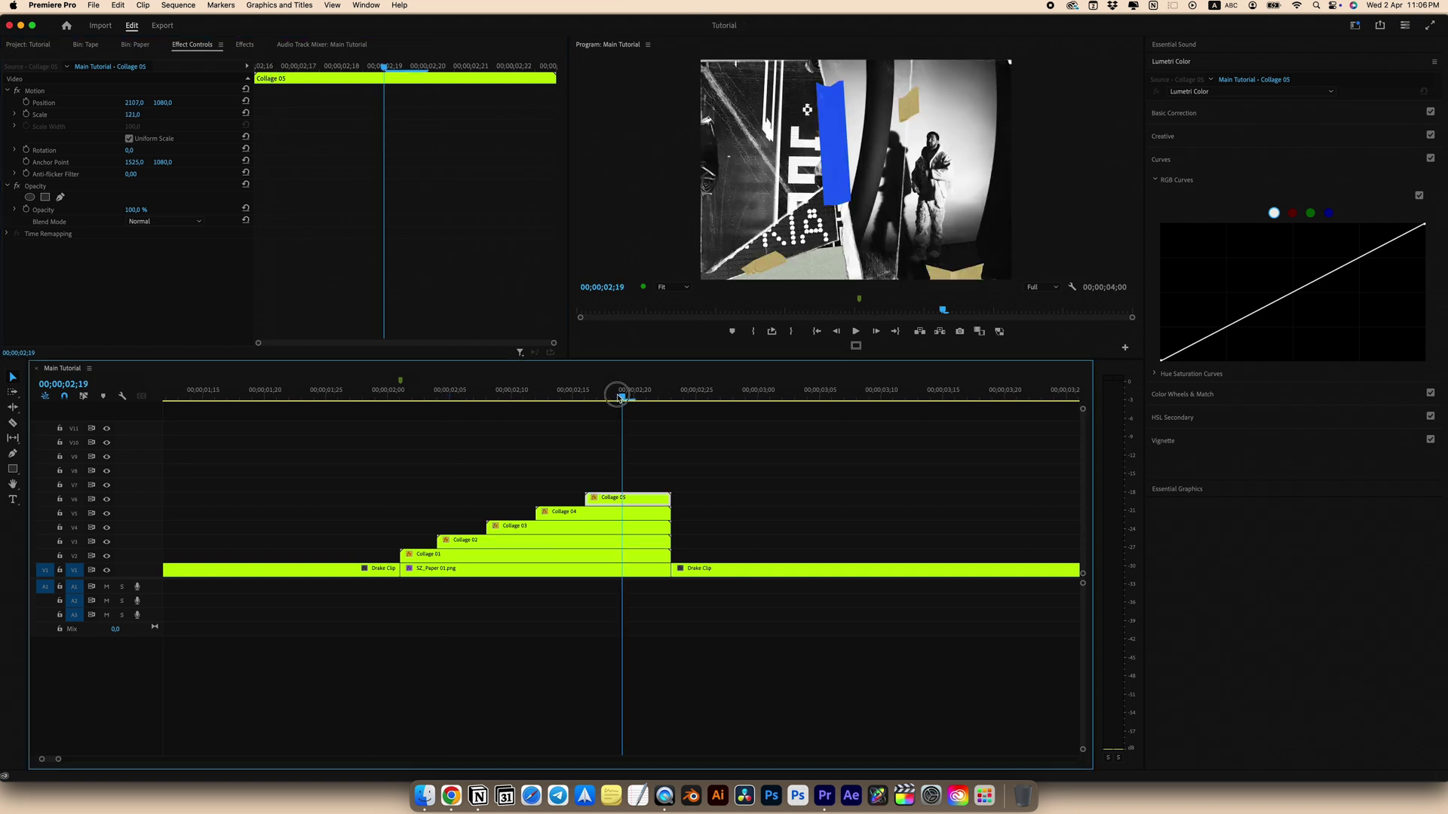
Play the sequence from about 00;00;01;24 to review the collage transition
left_click_drag(622, 395, 313, 424)
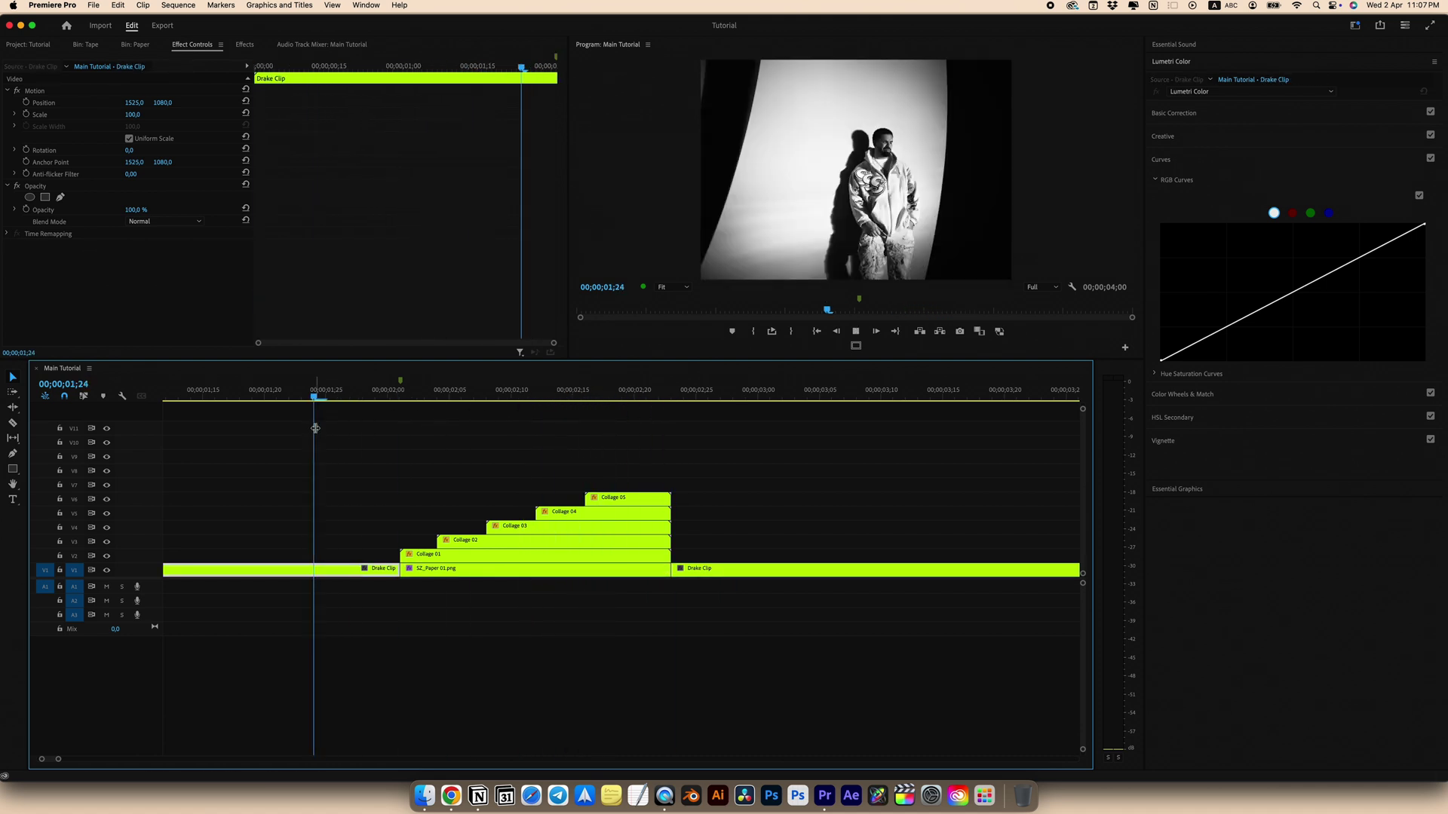
key("space")
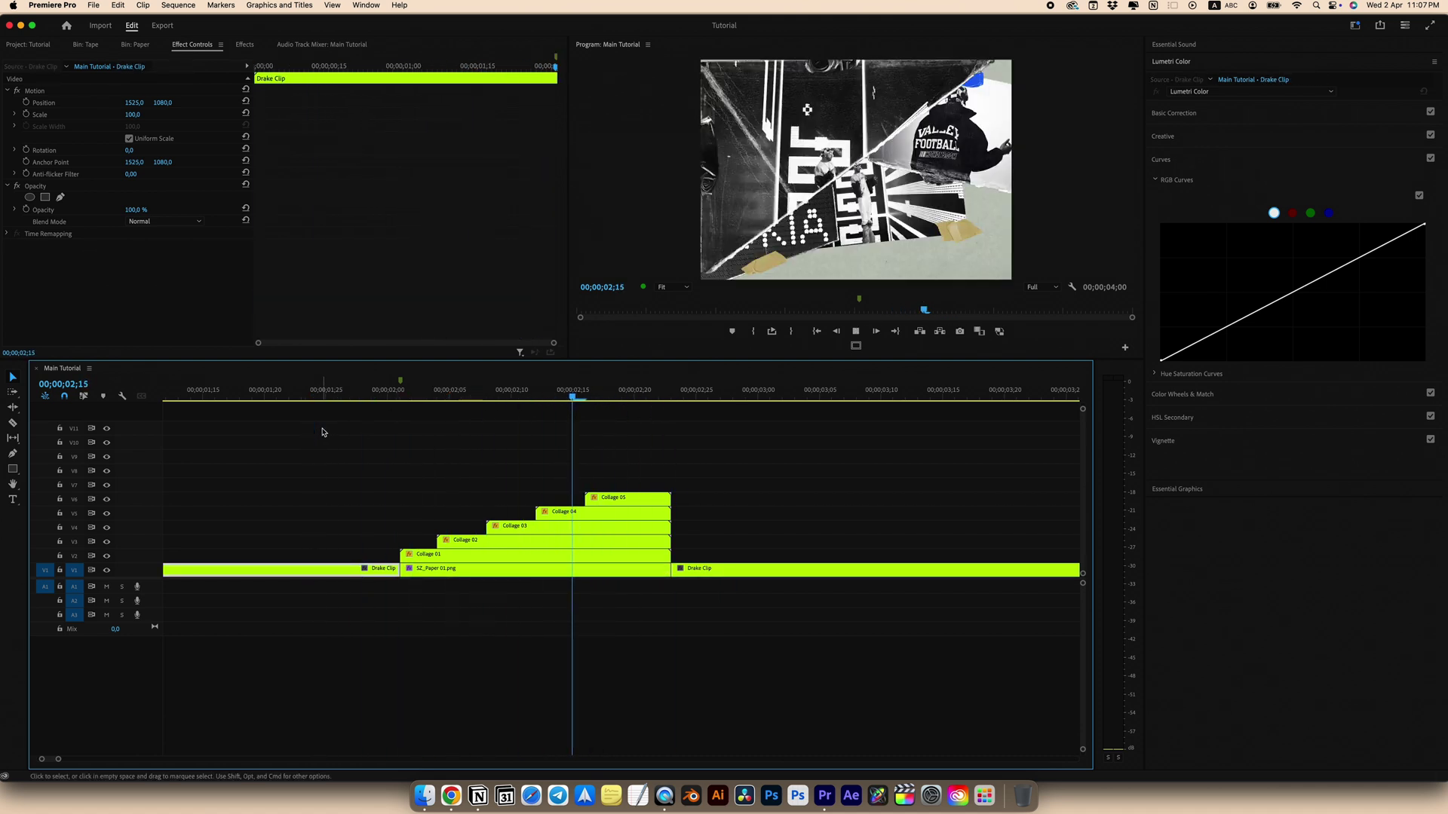
key("space")
Set the program preview's playback resolution to 1/4 and replay the collage transition
left_click(1042, 287)
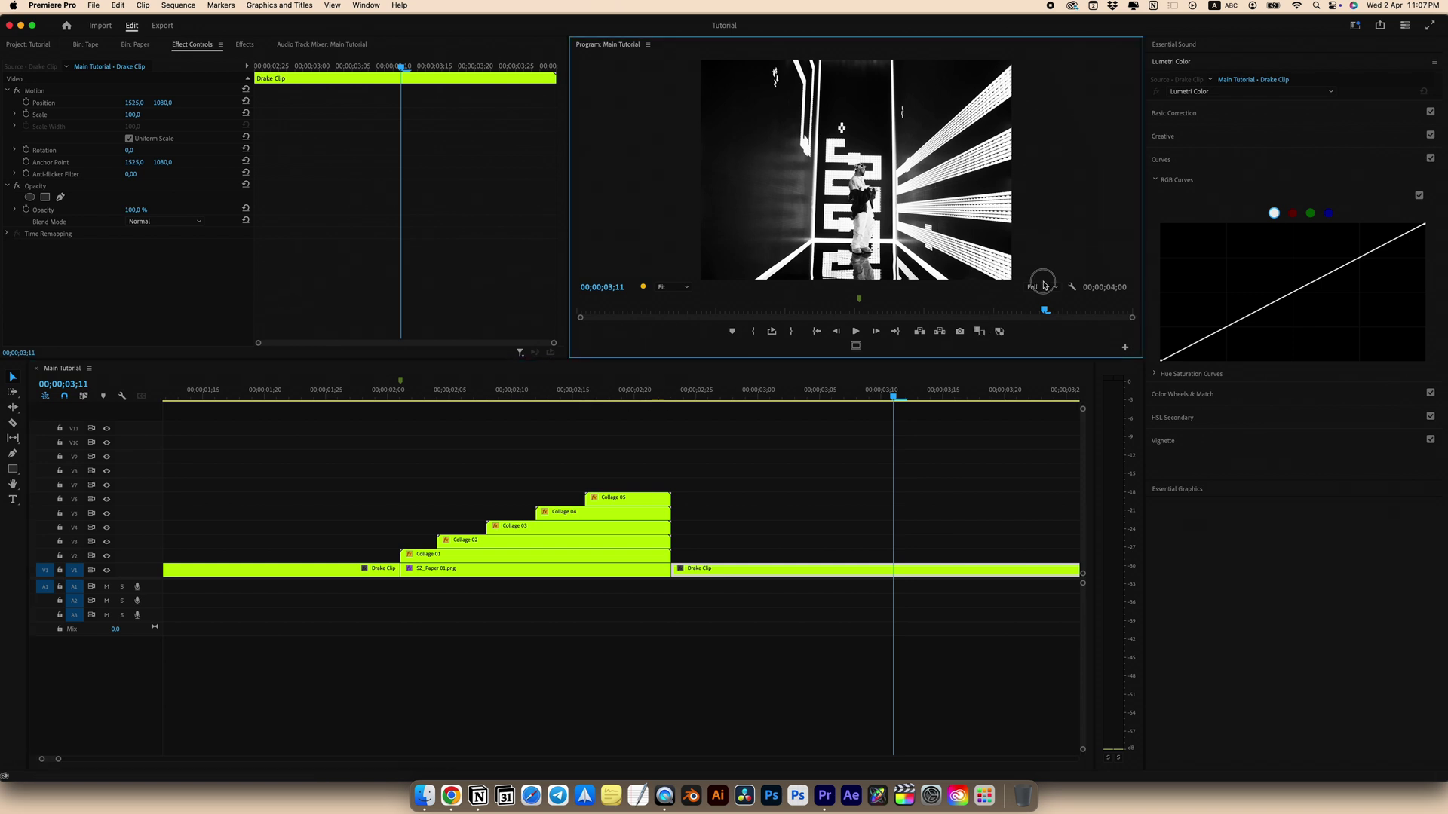
left_click(1042, 336)
left_click(387, 423)
key("space")
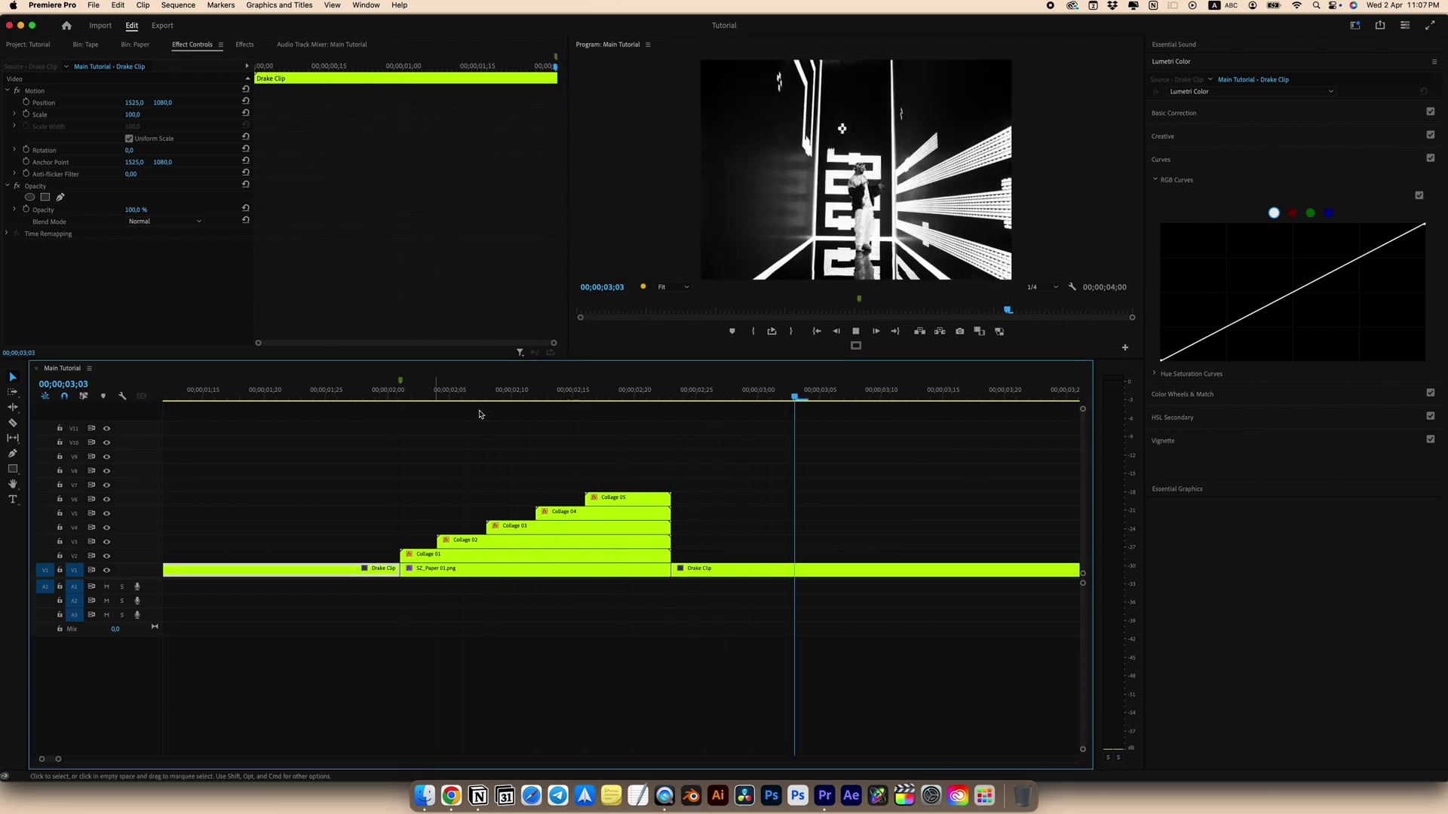
left_click_drag(595, 391, 327, 413)
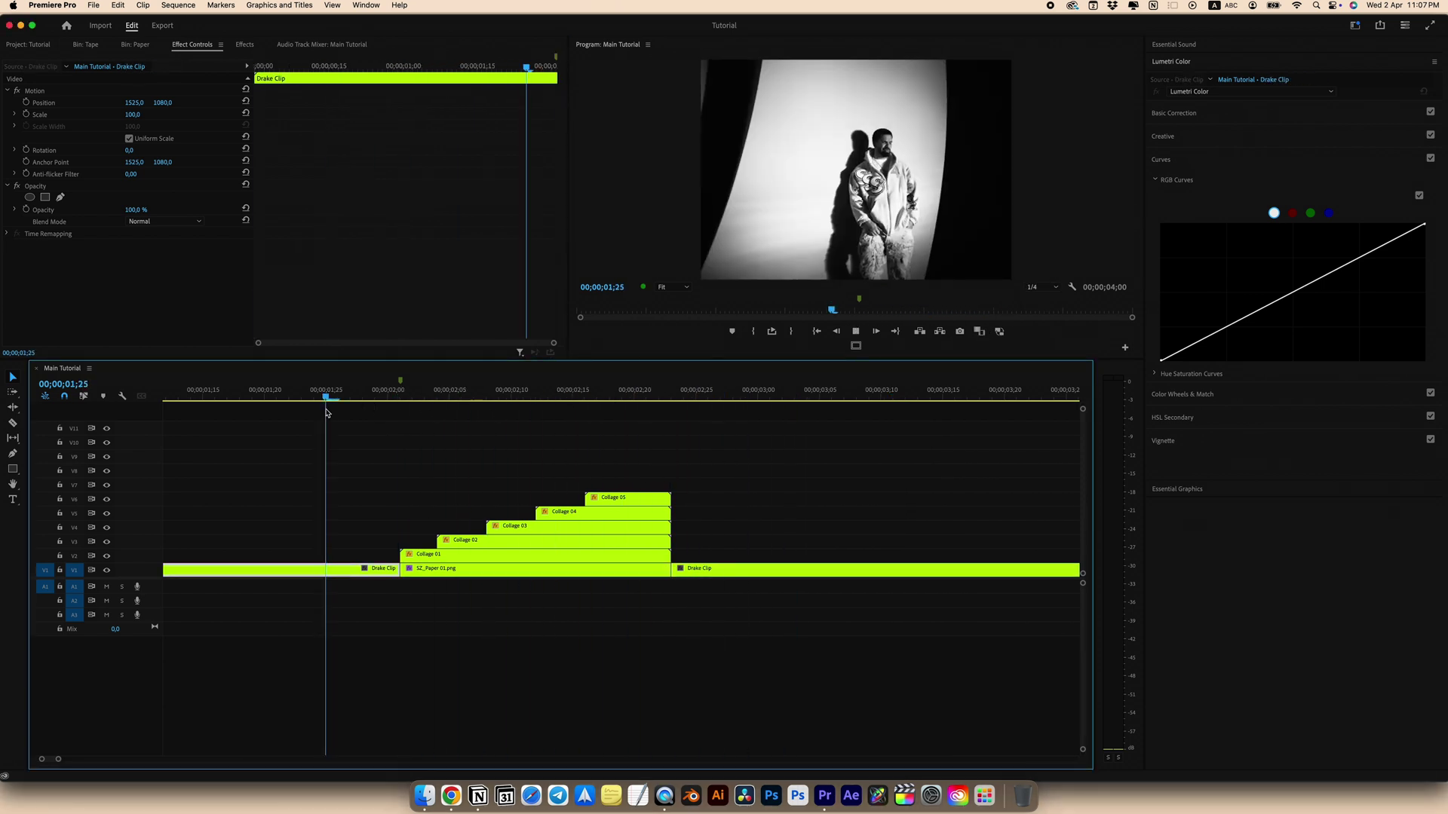
key("space")
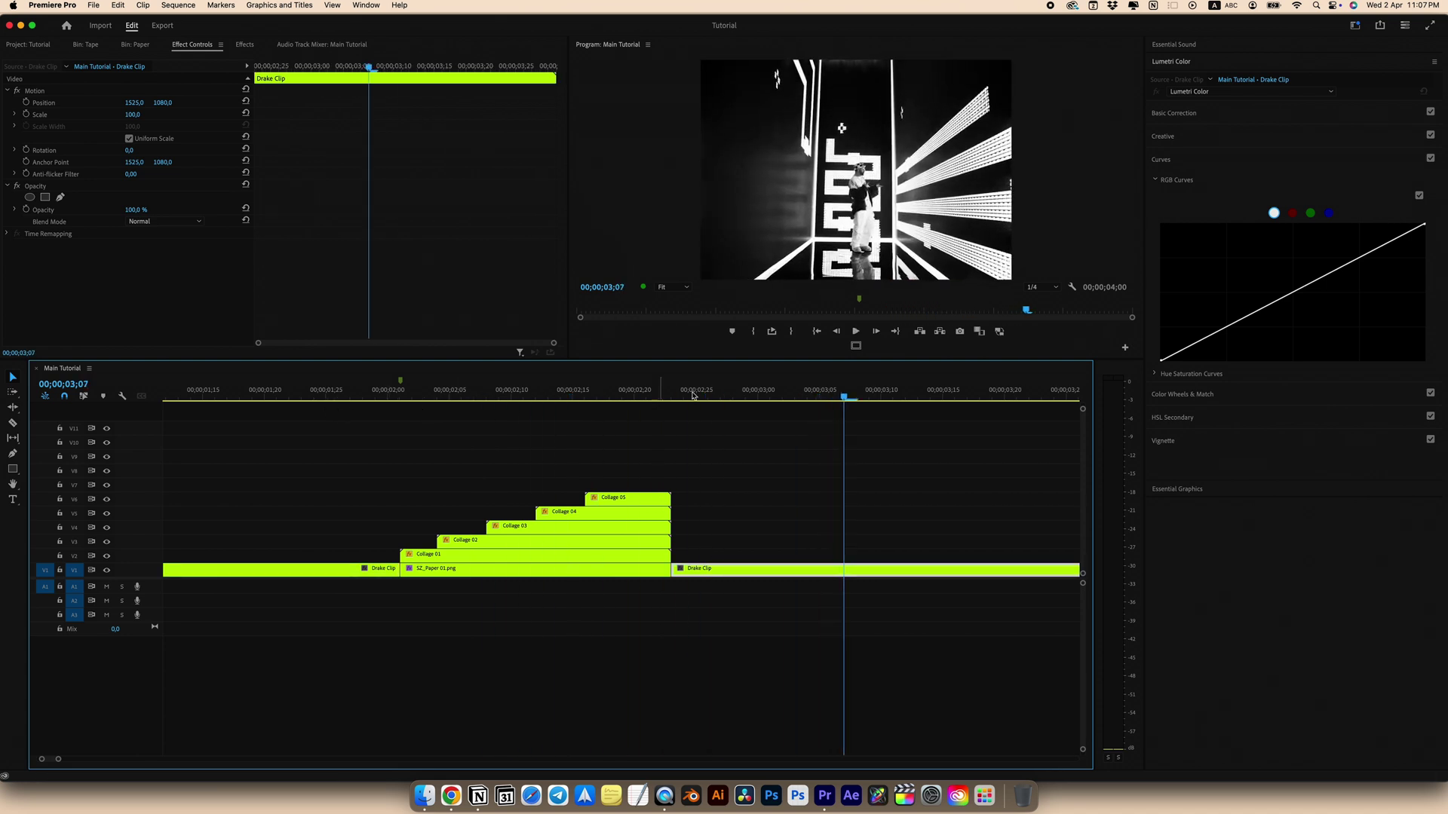
Find the Transform effect and apply it to Collage 01 in the Main Tutorial sequence
left_click_drag(692, 394, 400, 421)
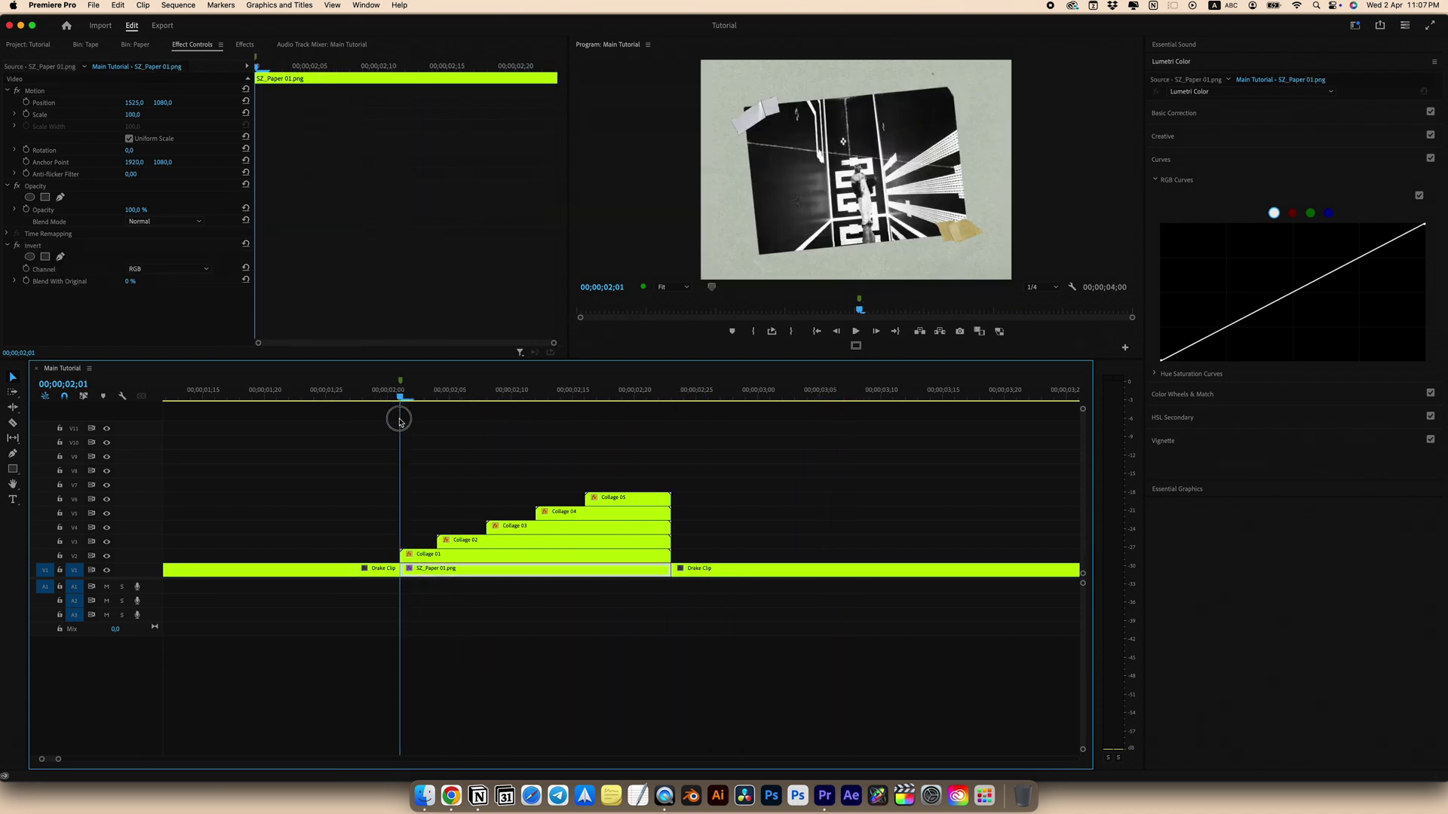
left_click(422, 557)
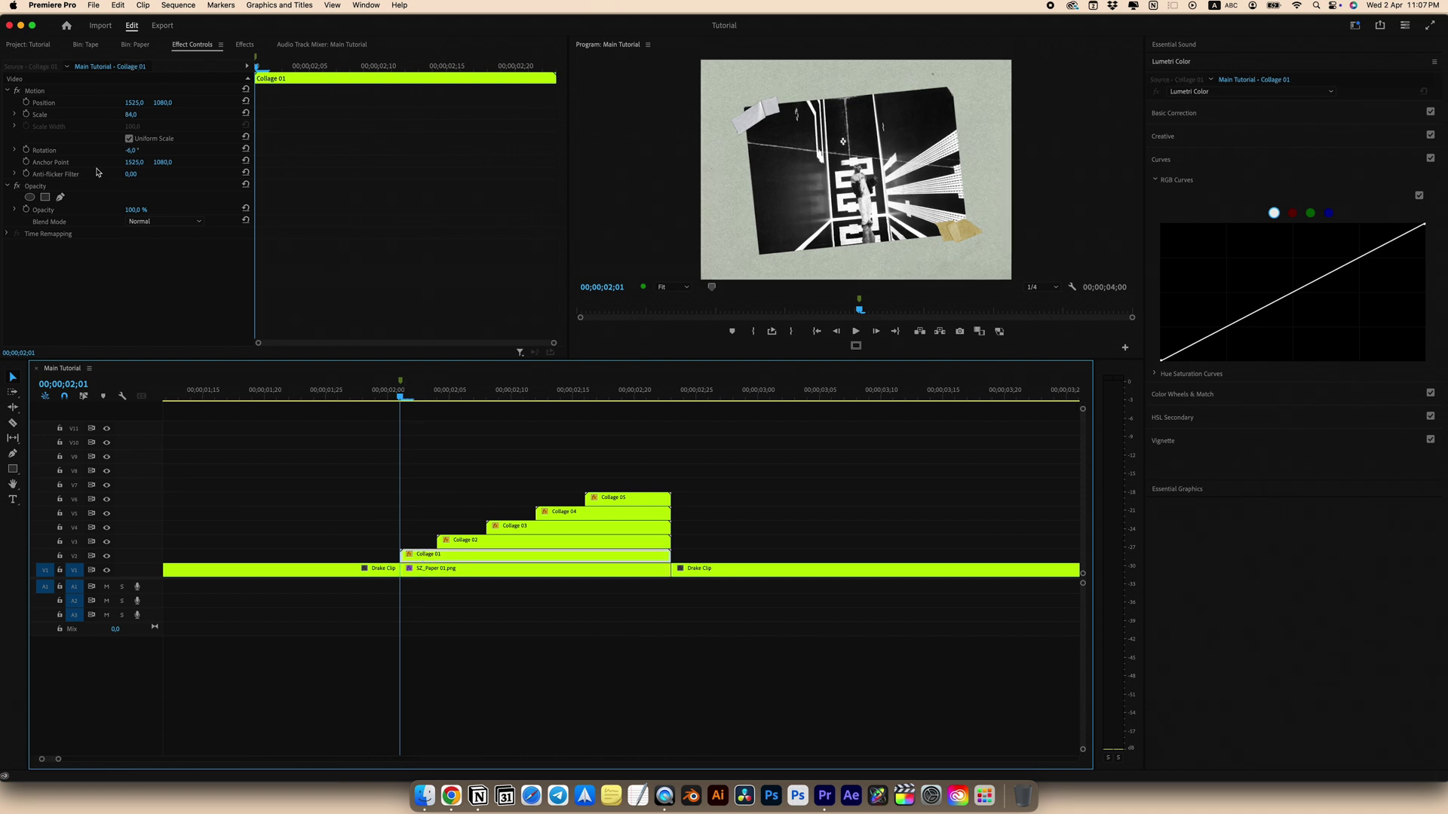
left_click(245, 44)
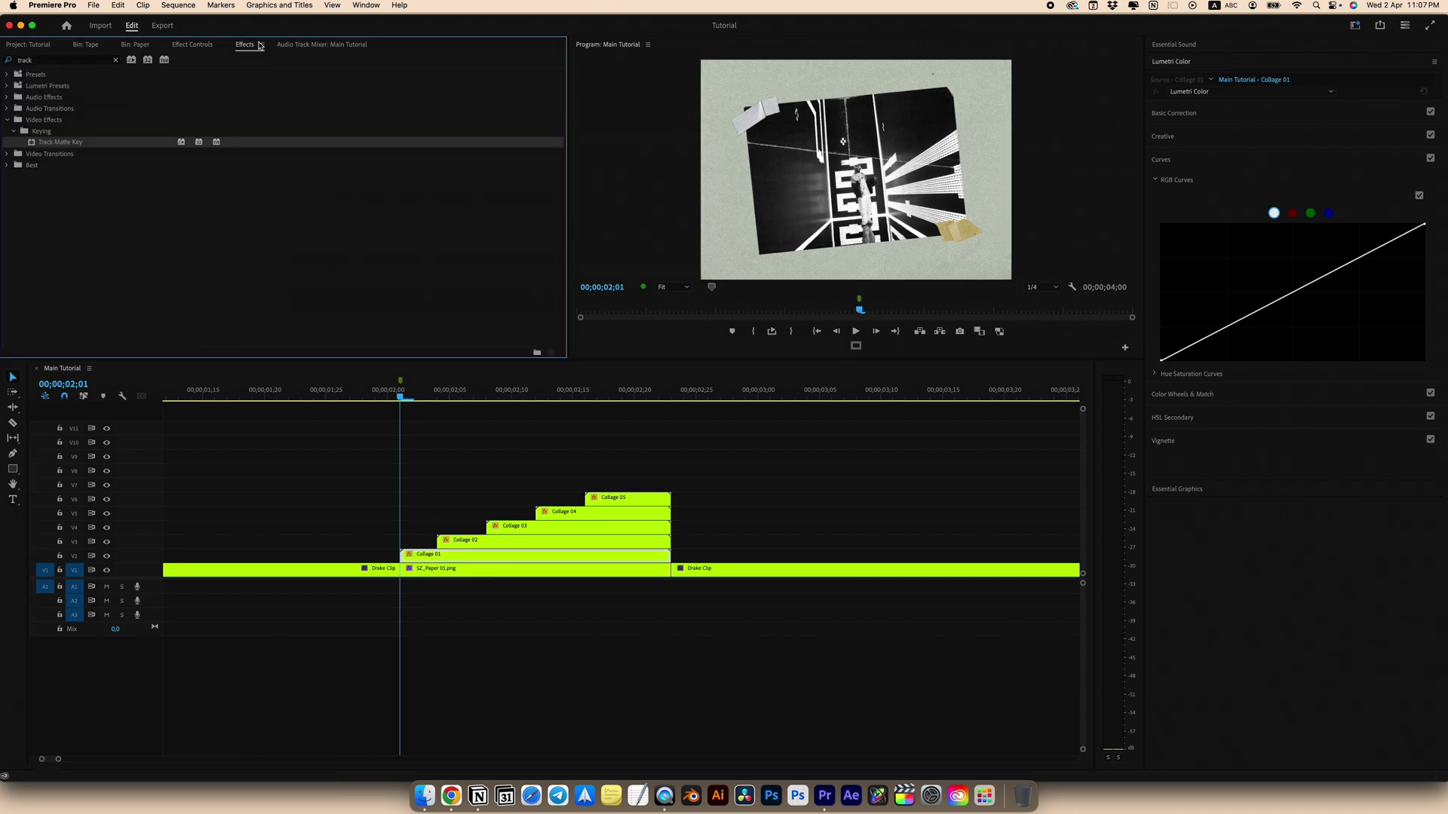
key("BackSpace")
key("BackSpace")
type("nsf")
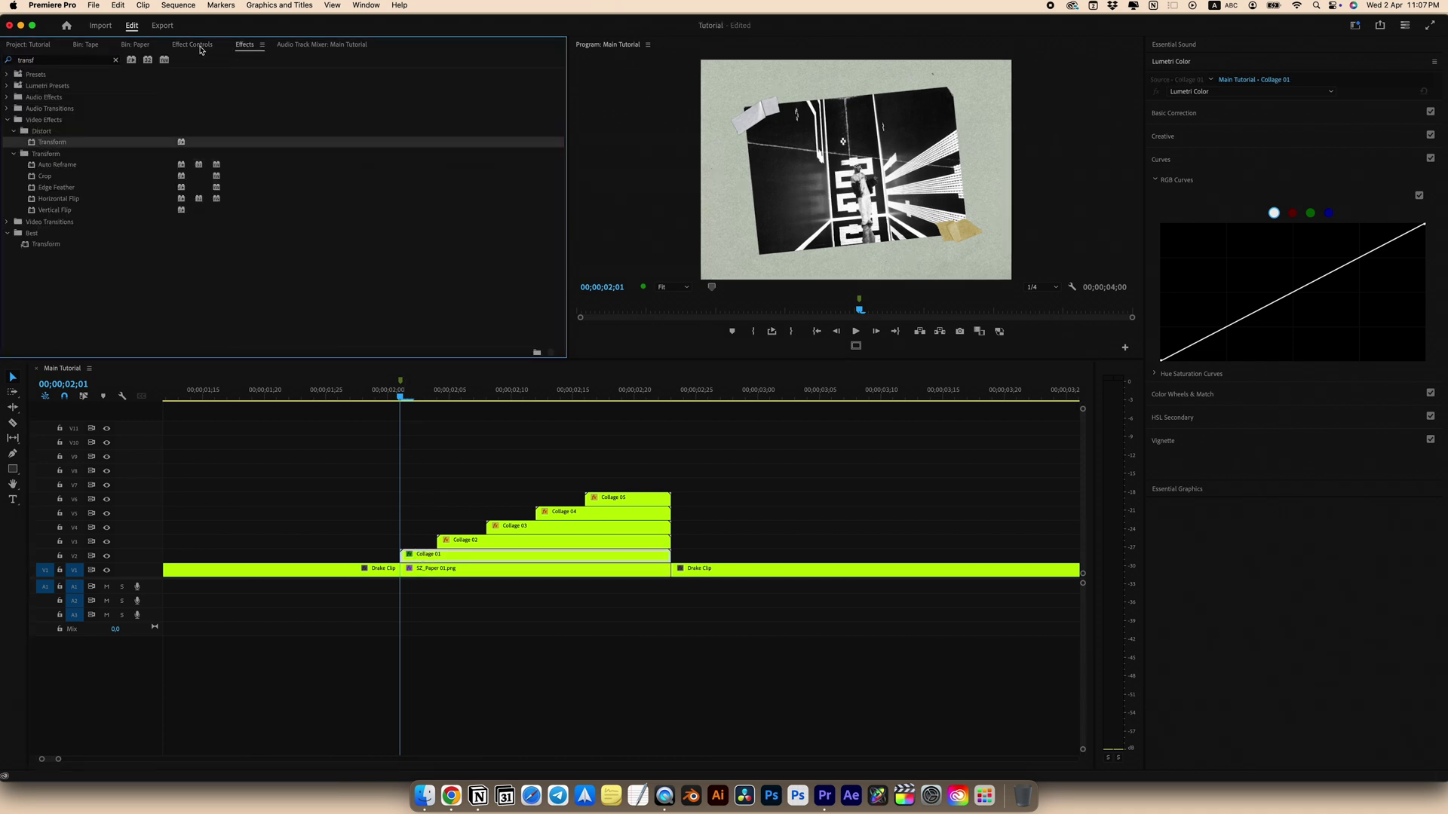
Set the Transform scale of Collage 01 to 105 and keyframe it at 00;00;02;01
left_click(193, 45)
left_click(8, 92)
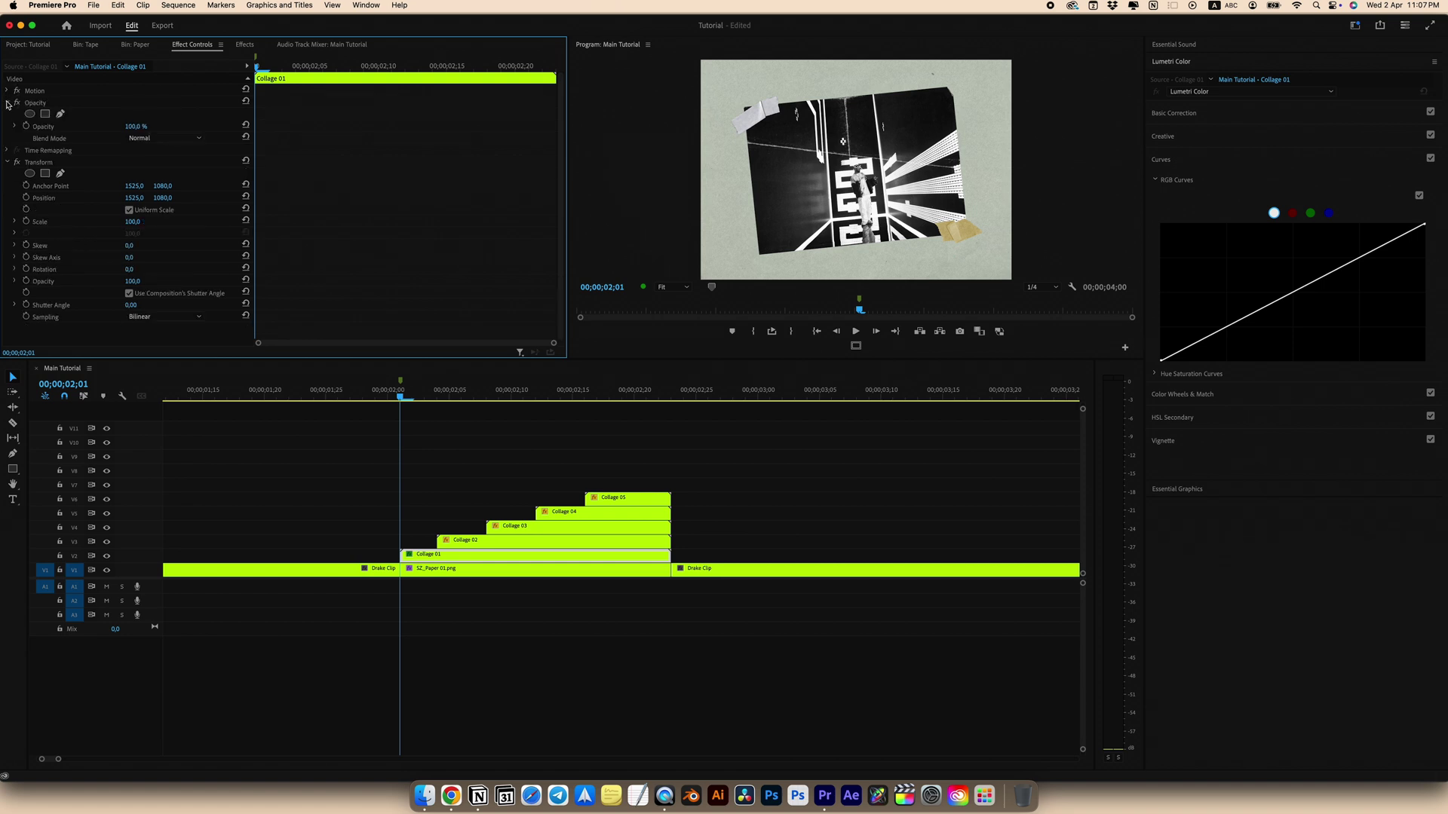
left_click(7, 103)
left_click(132, 186)
type("105")
key("Return")
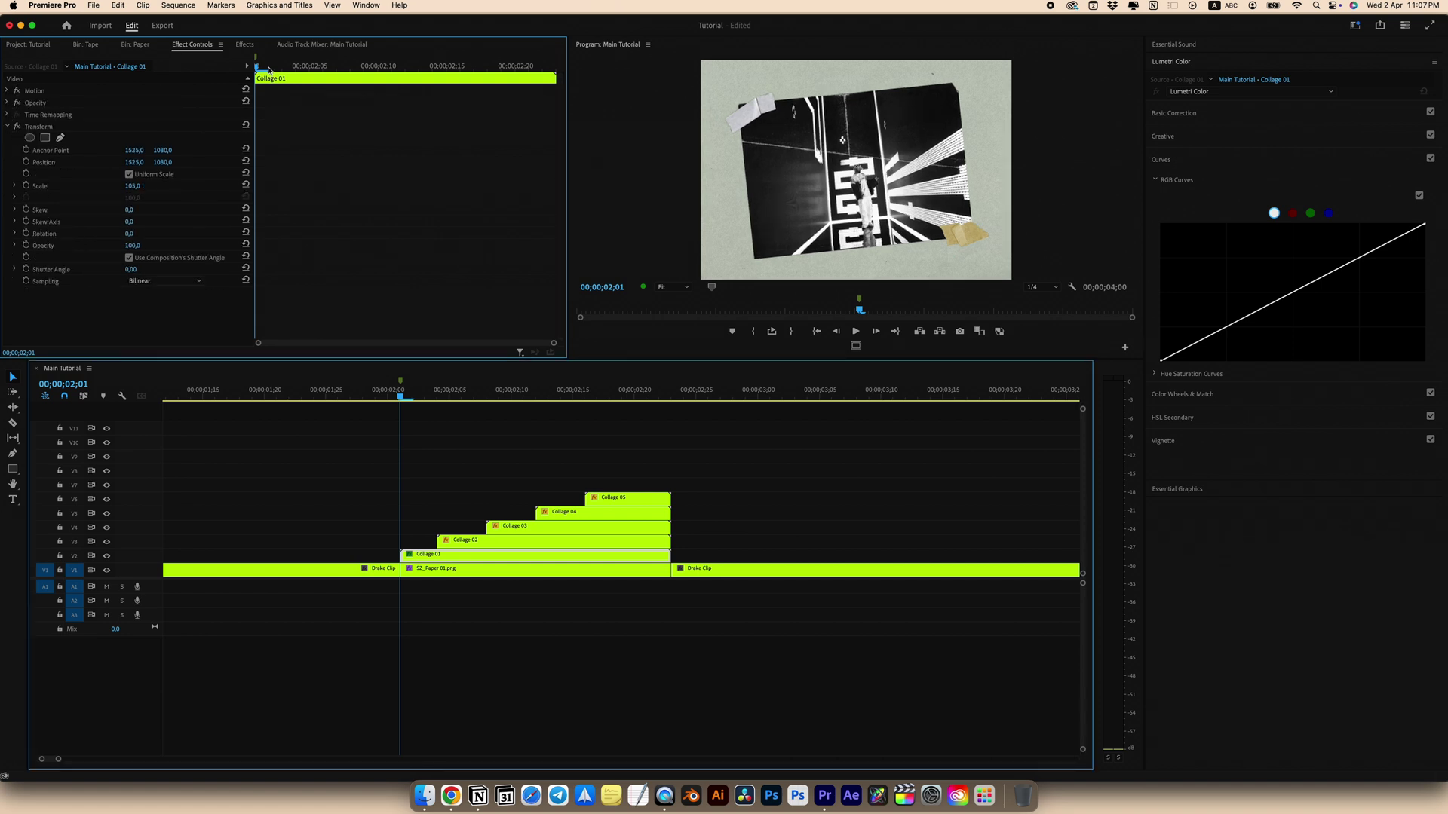
left_click(26, 186)
Keyframe the Transform scale of Collage 01 at 100 one frame on, at 00;00;02;02, and save the project
key("Right")
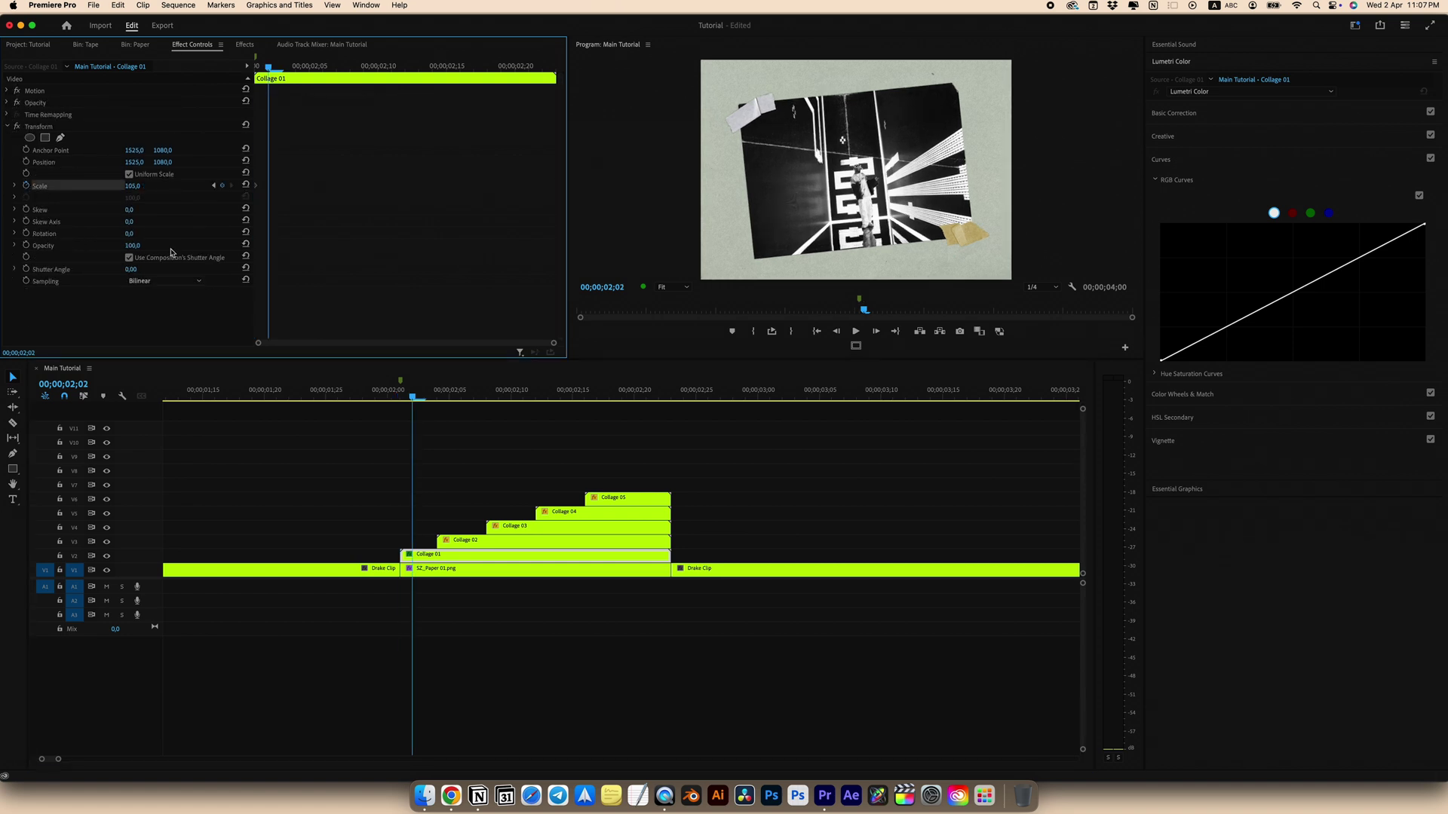
left_click(136, 186)
type("10")
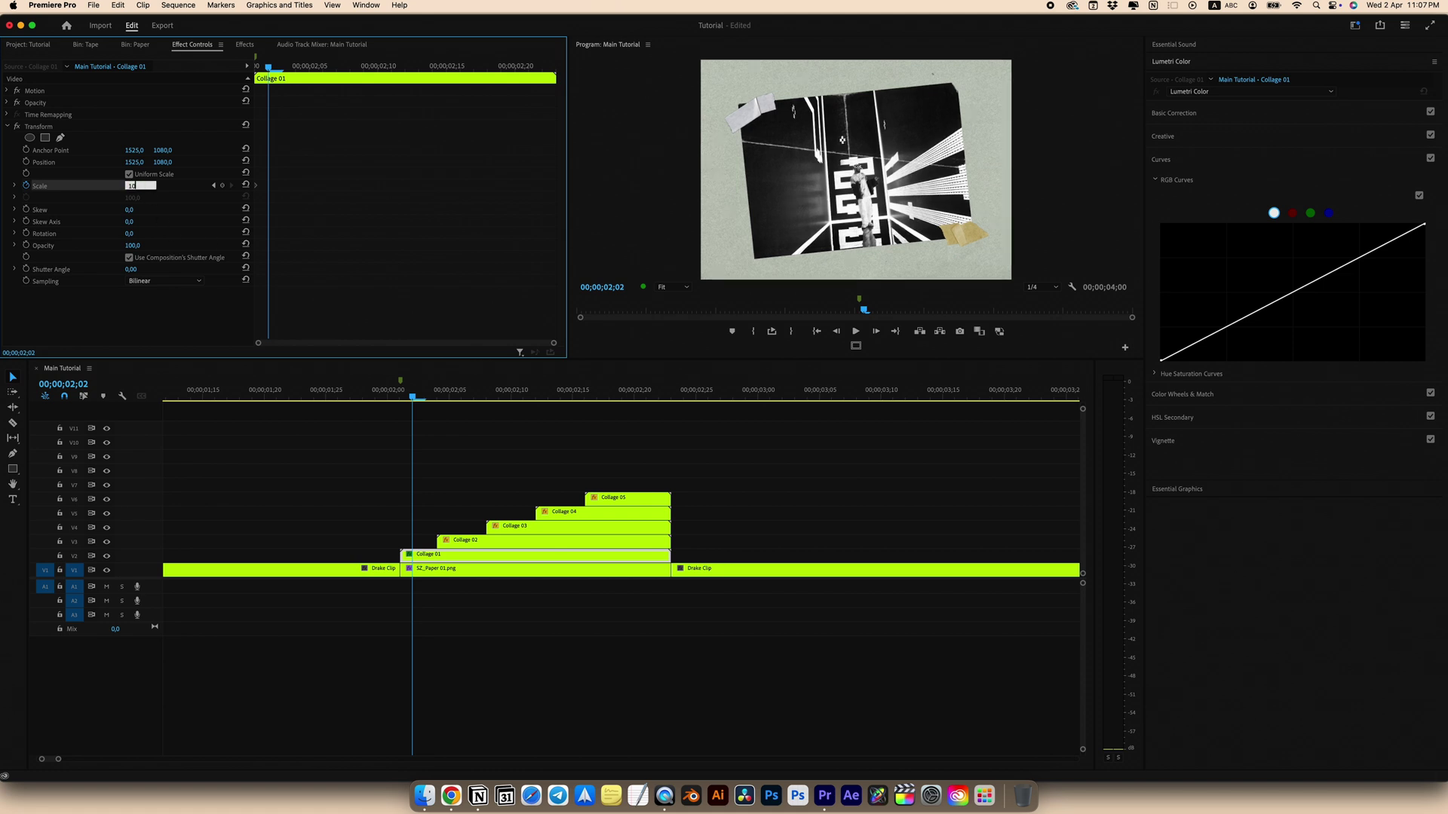
type("0")
key("Return")
key("super+s")
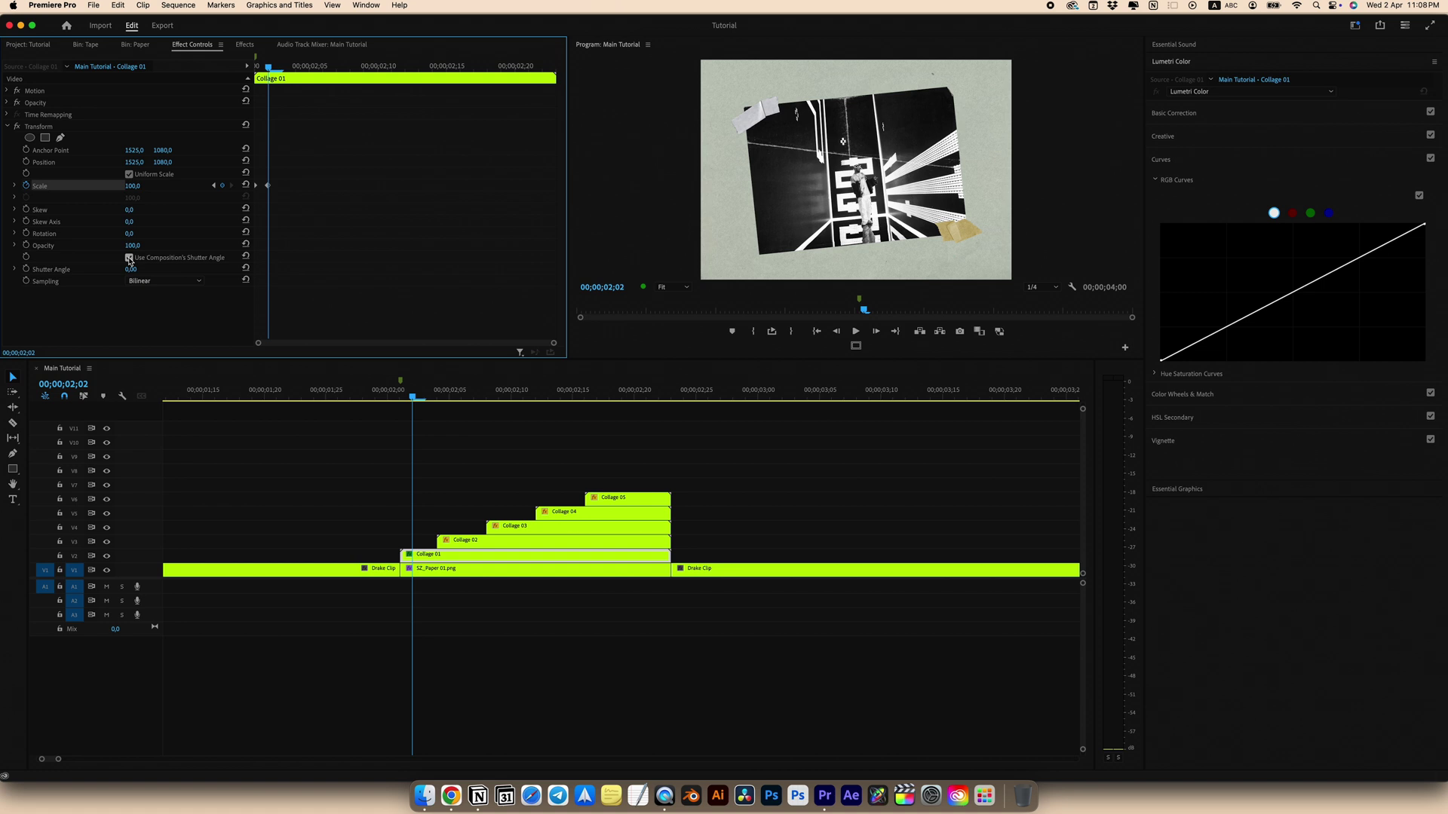
Turn off Use Composition's Shutter Angle in Collage 01's Transform effect and set the shutter angle to 360
left_click(129, 258)
left_click(132, 270)
key("Return")
Step through the frames around the start of Collage 01 to check the motion-blurred scale animation
key("Left")
key("Left")
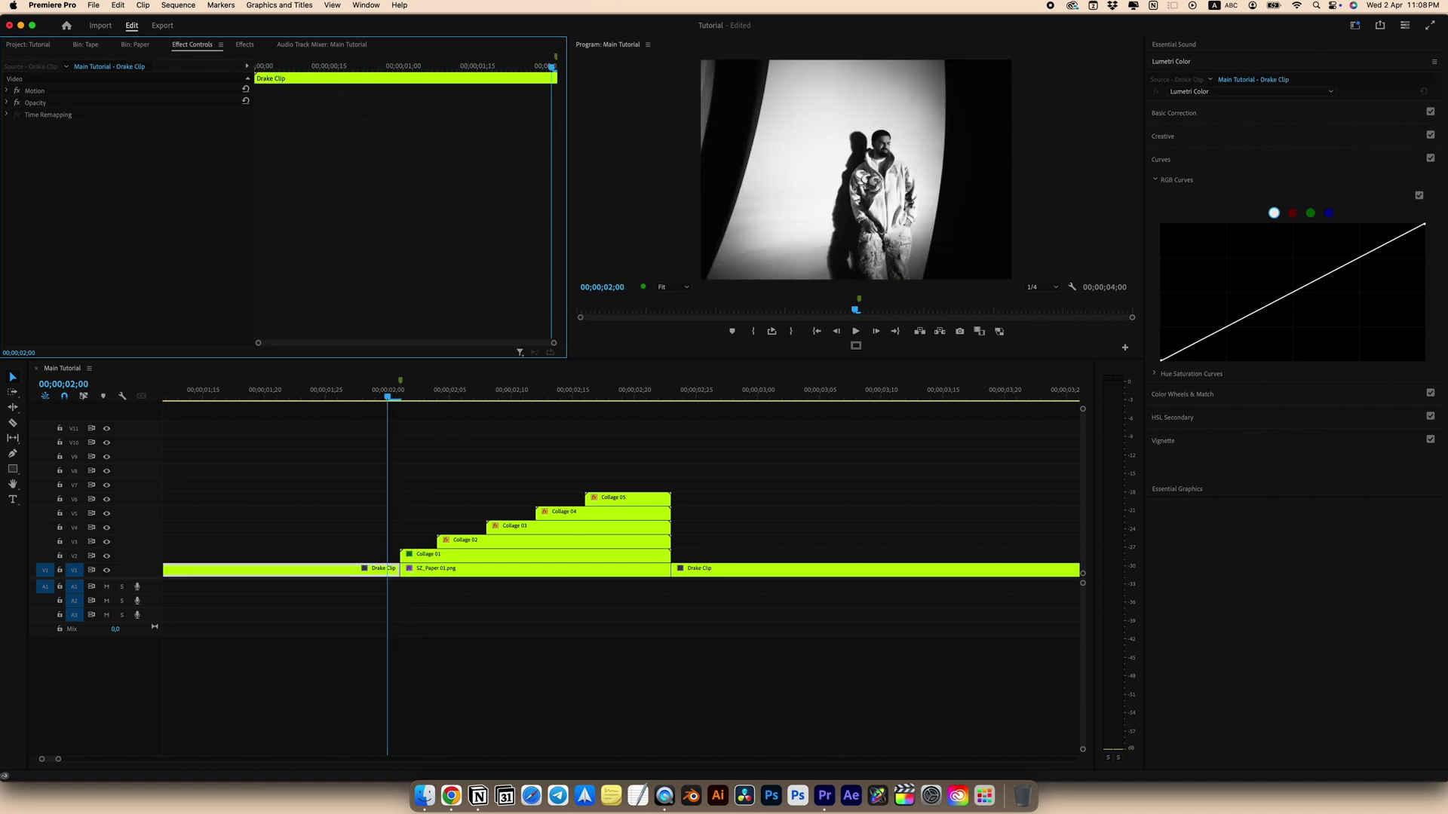
key("Right")
key("Right")
key("Right")
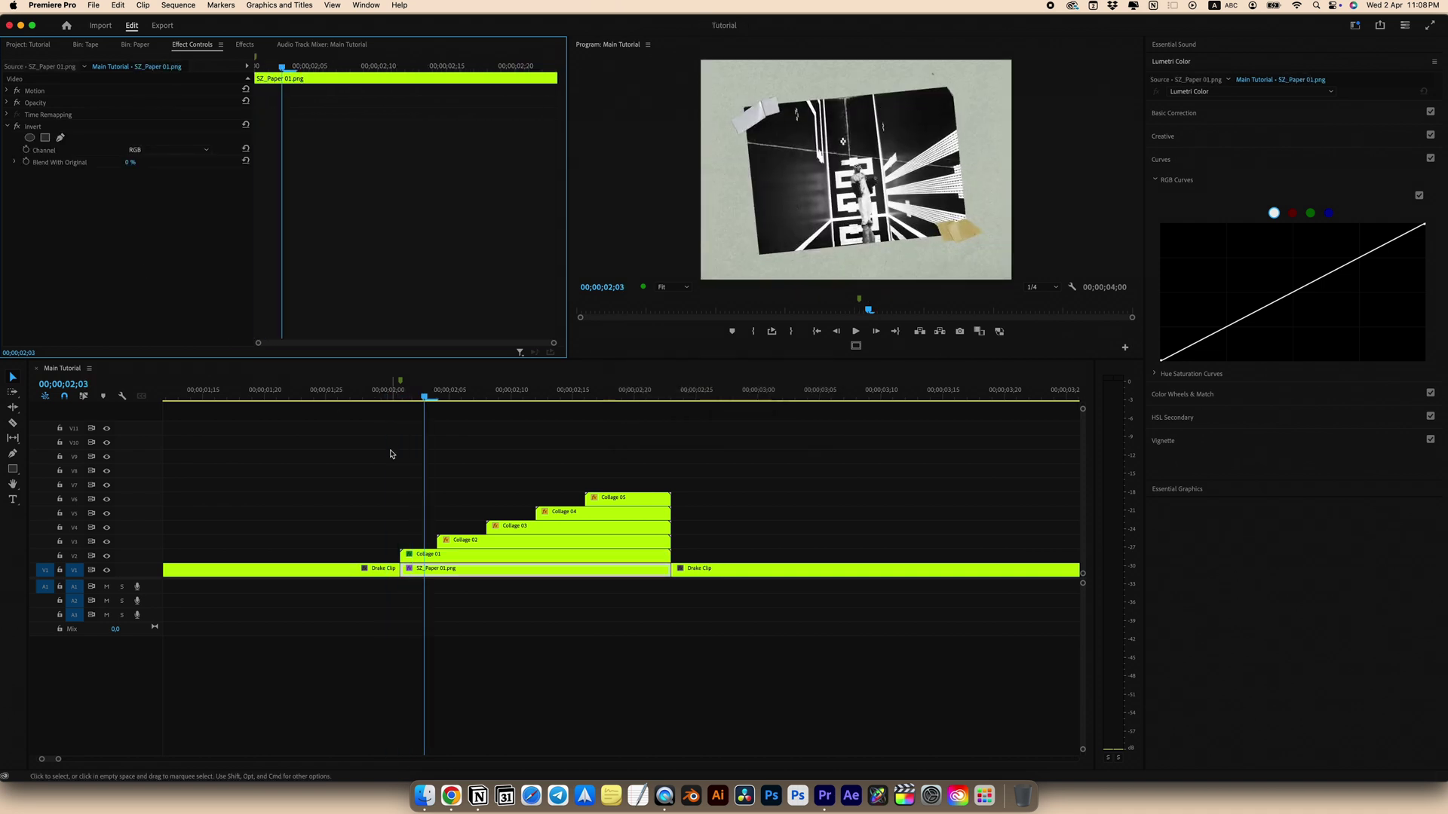
Copy the animated Transform effect from Collage 01 onto Collages 02 to 05, each from its own start
left_click(453, 555)
left_click(408, 402)
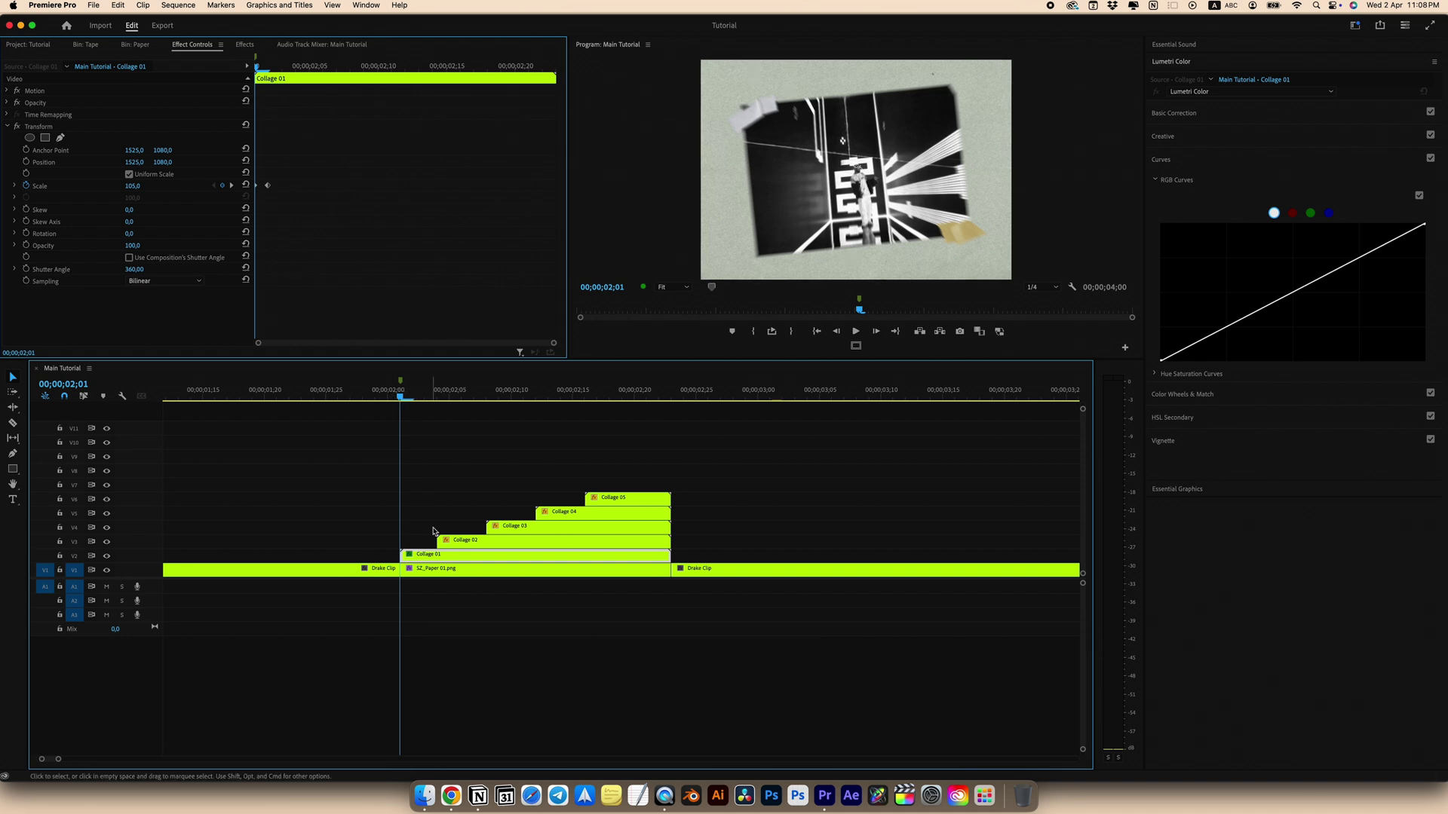
left_click(37, 128)
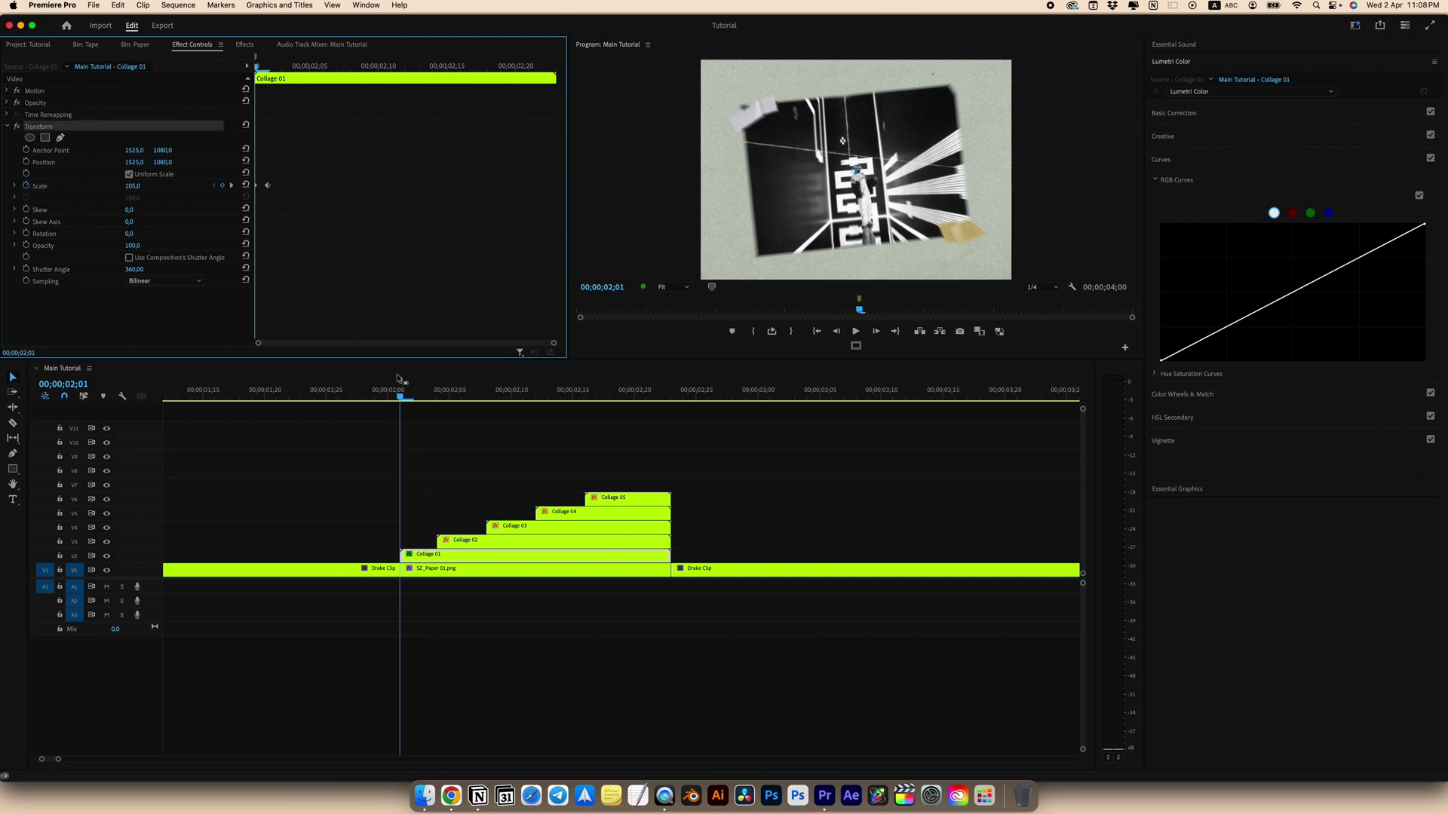
left_click_drag(405, 396, 498, 395)
left_click(450, 540)
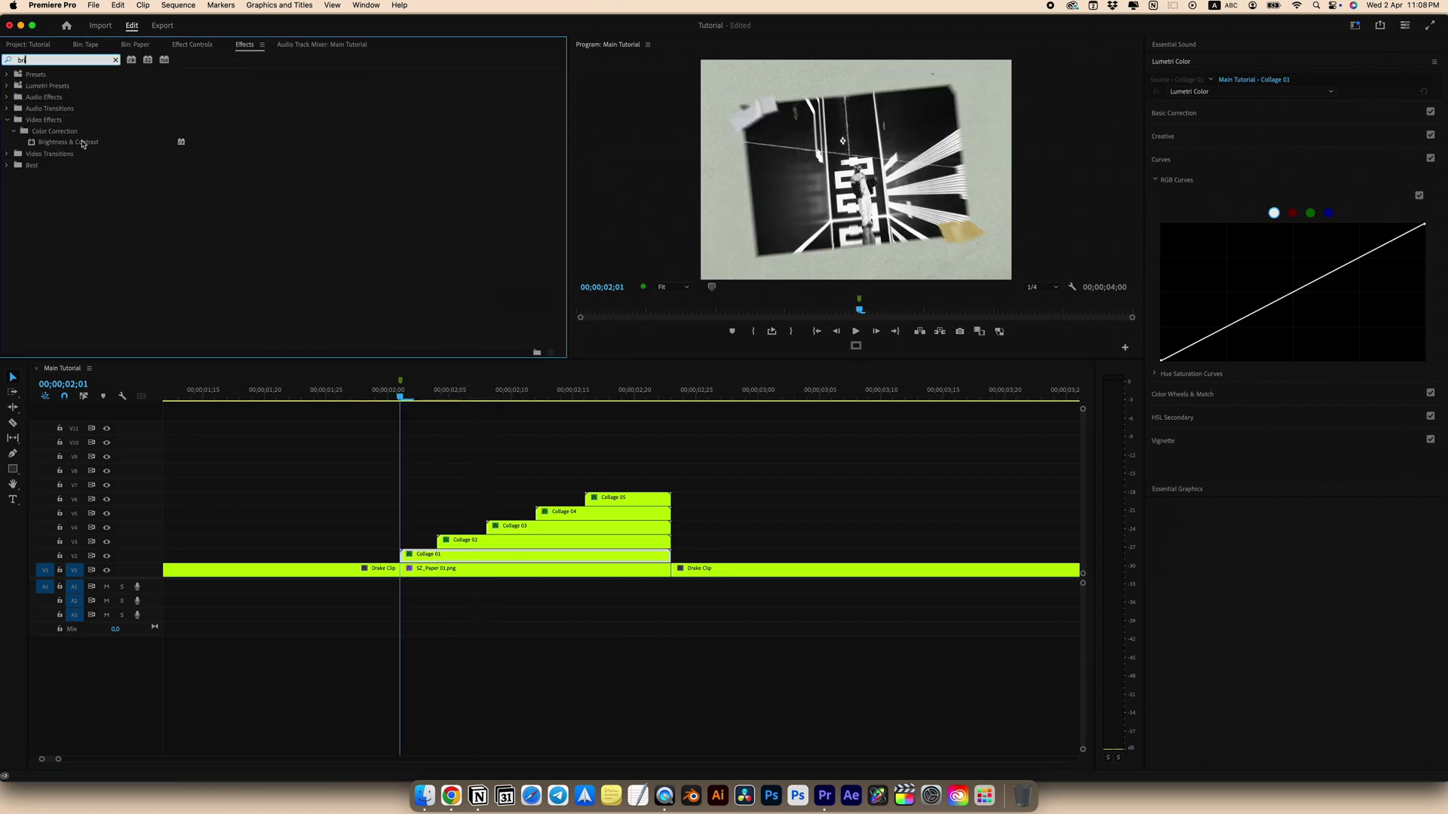
Add the Brightness & Contrast effect to Collage 01, set its brightness to 75, and save the project
double_click(82, 143)
left_click(174, 45)
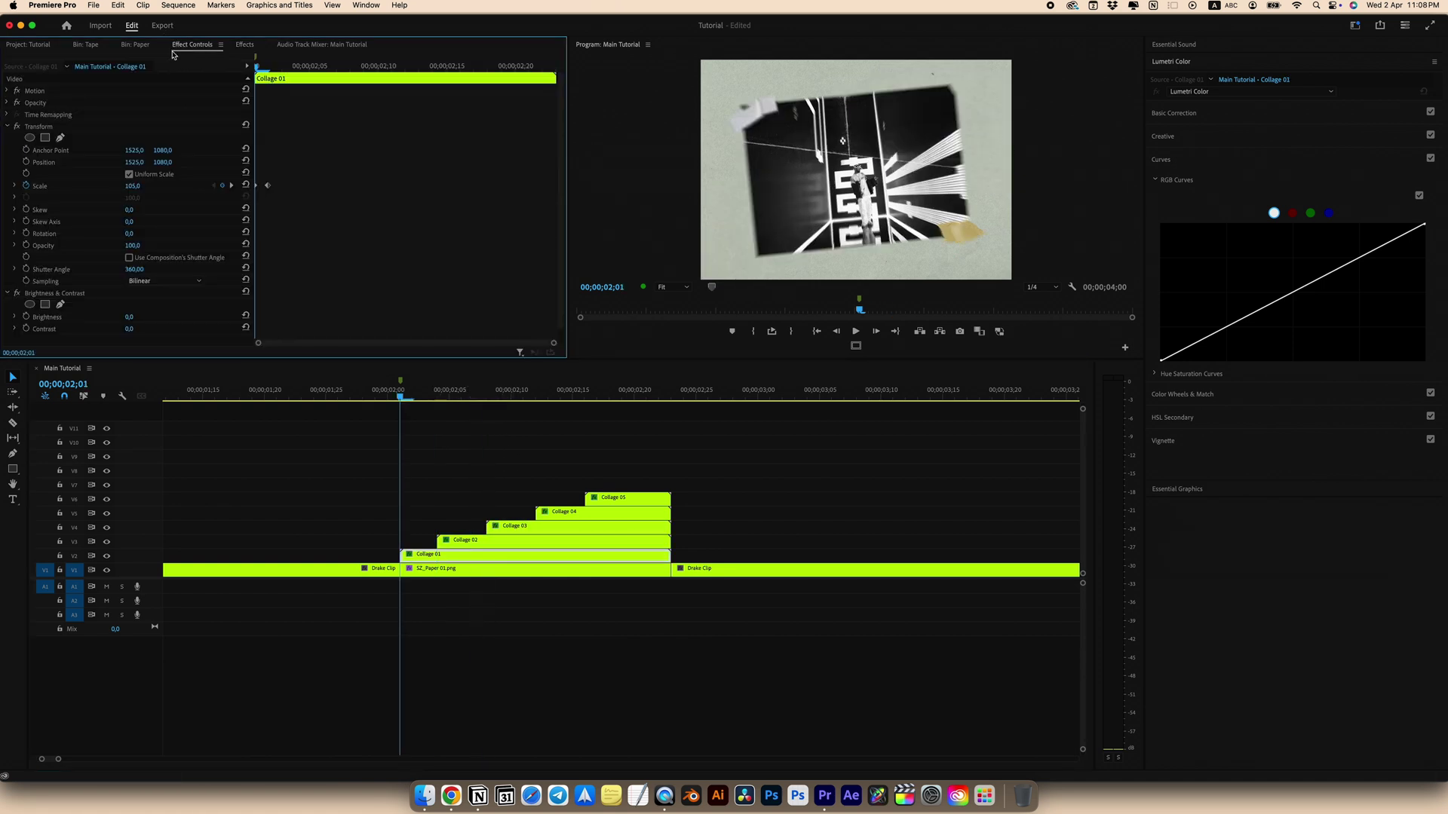
left_click(7, 126)
left_click(141, 161)
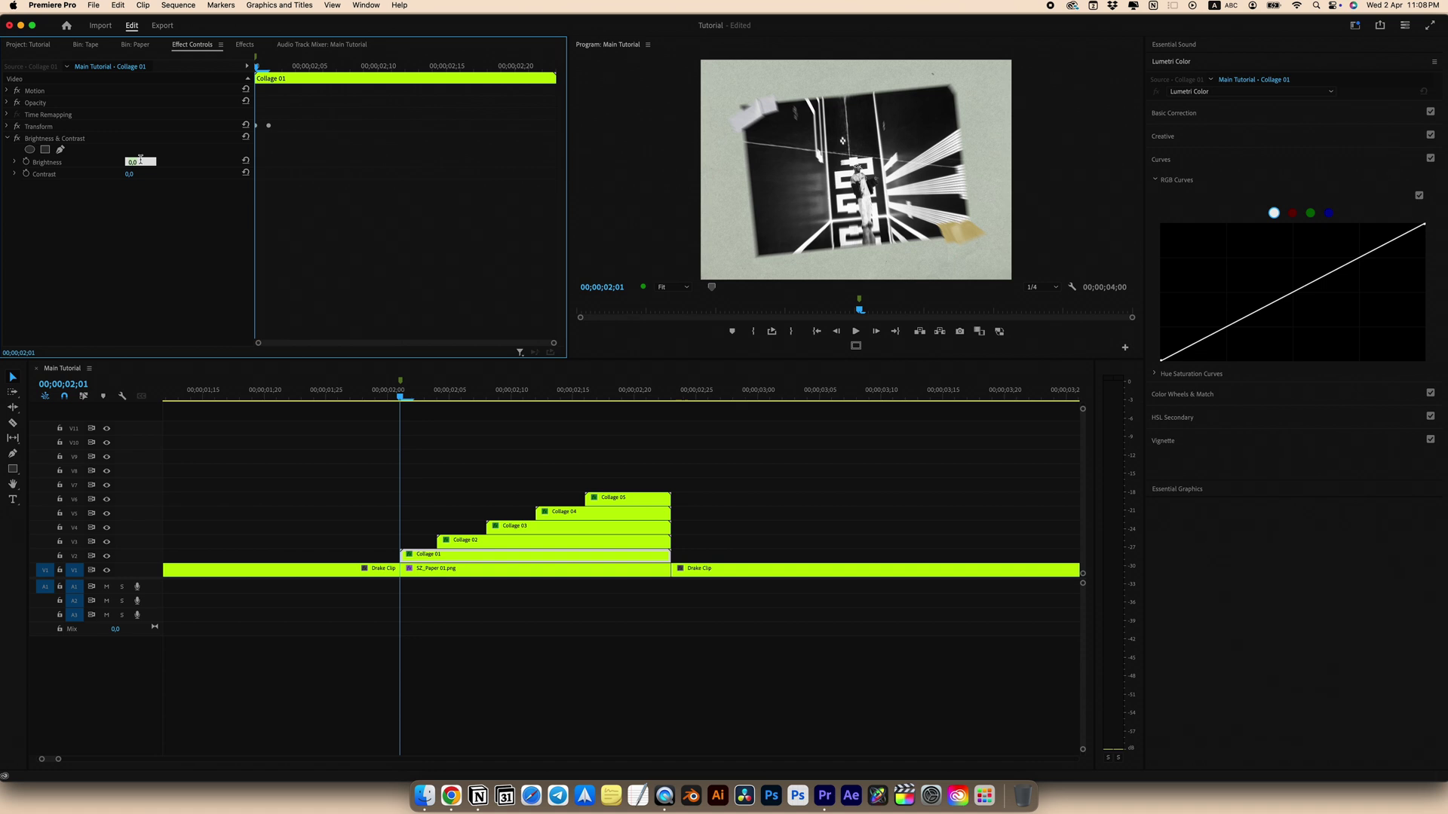
type("75")
key("Return")
key("super+s")
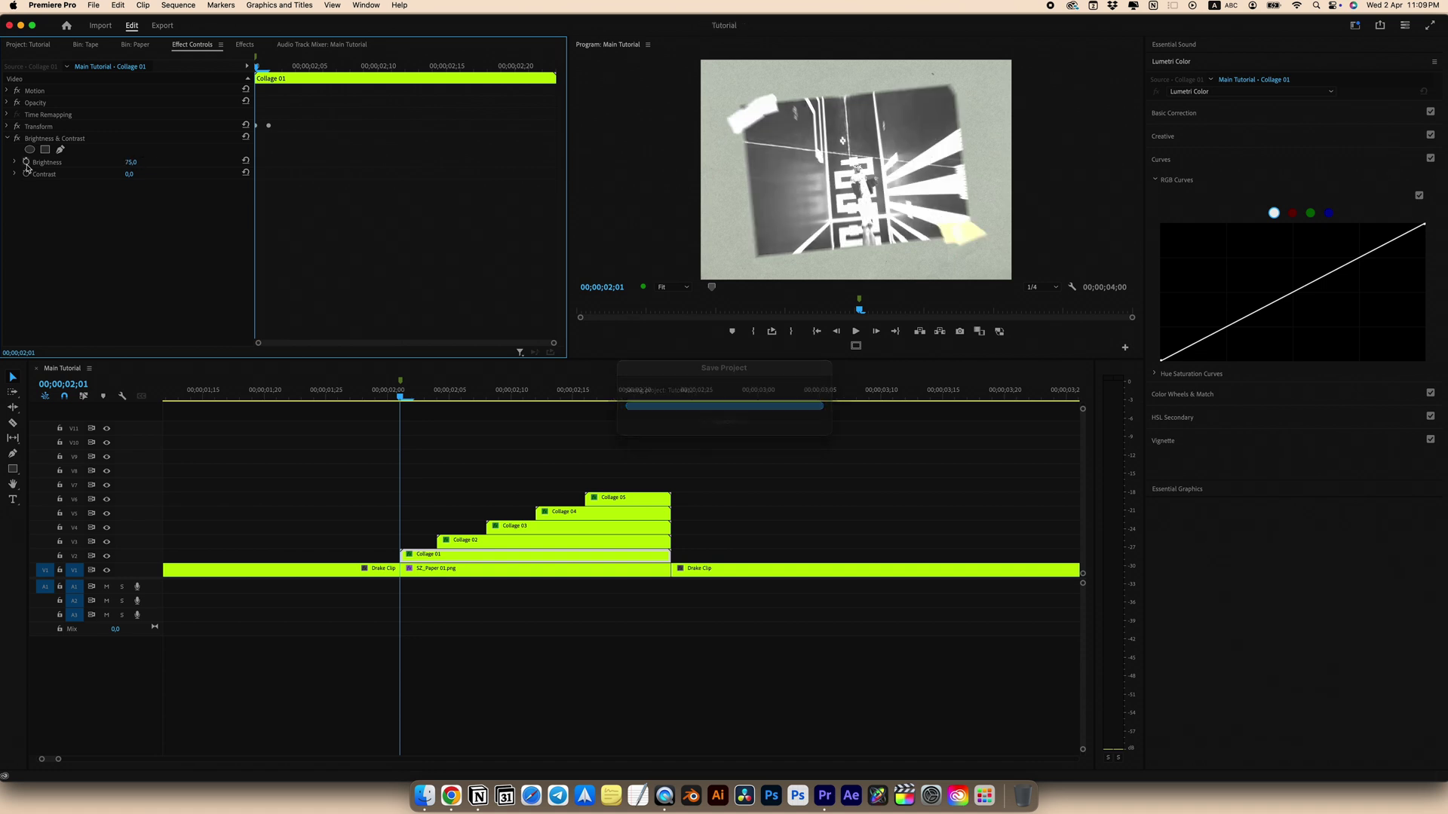
Keyframe Collage 01's brightness at 00;00;02;01, set it to 0 at 00;00;02;06, and save the project
left_click(26, 163)
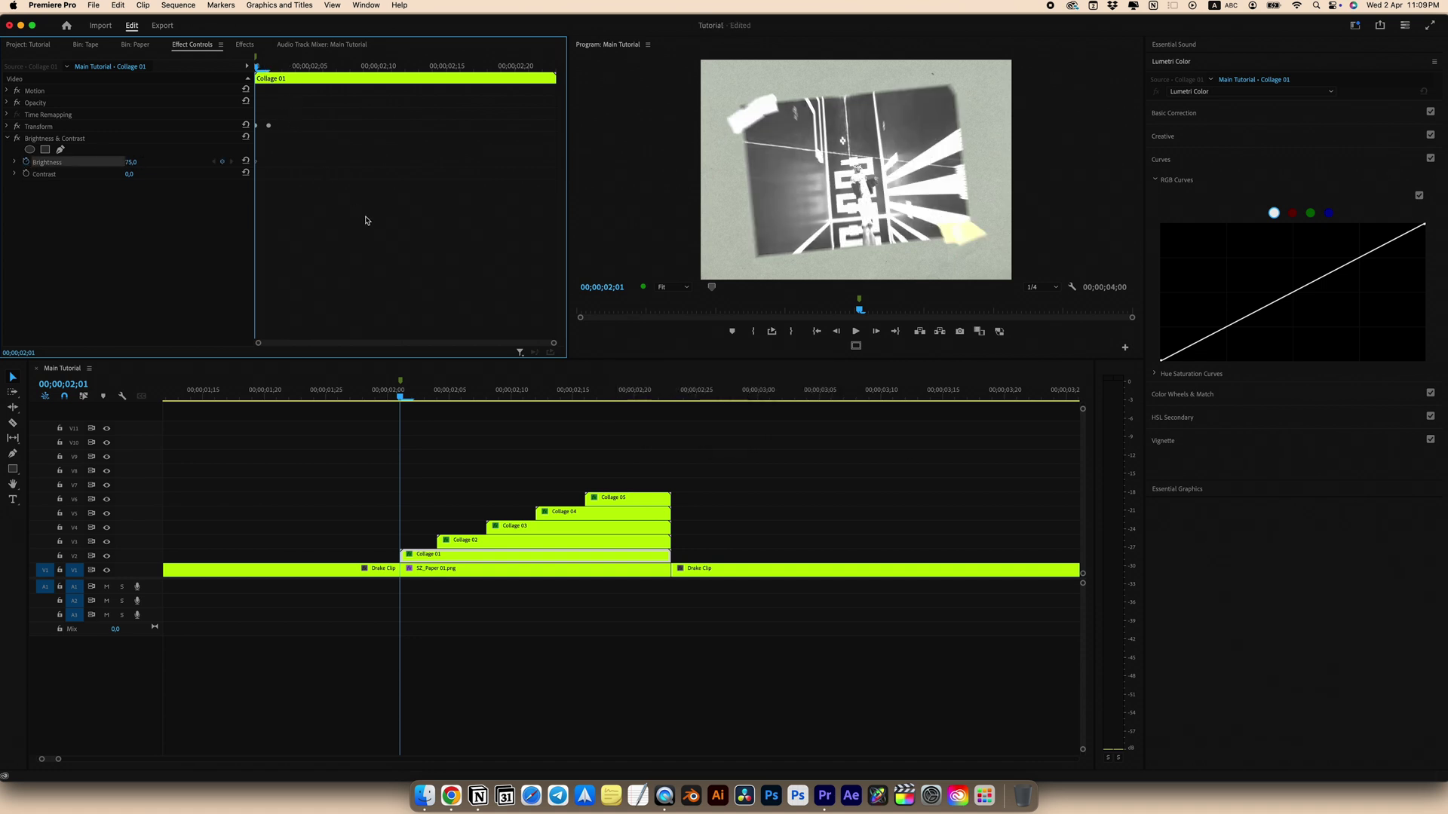
key("Right")
key("Right")
key("Right")
key("Right")
key("Right")
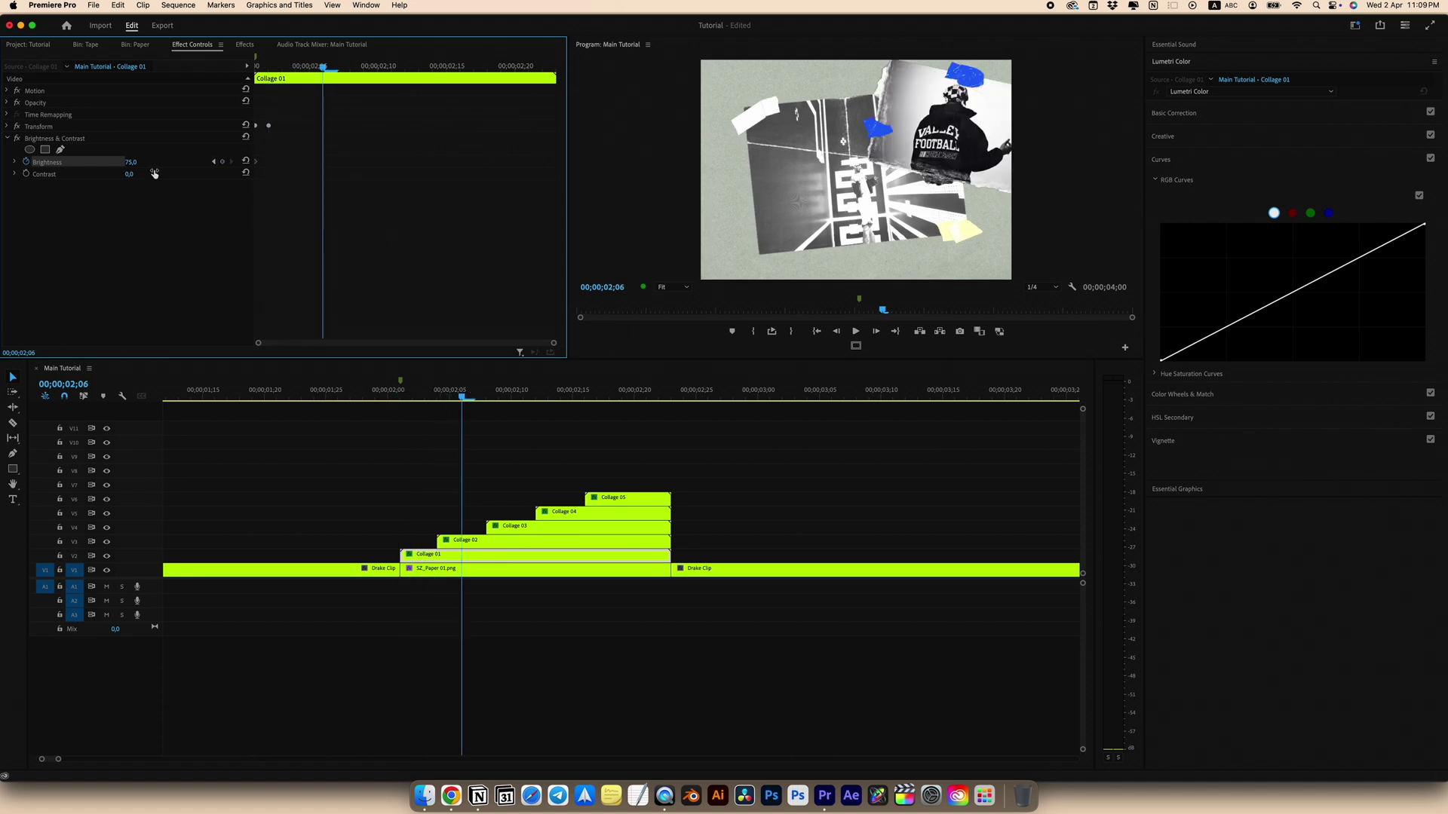
left_click(130, 162)
type("0")
key("Return")
key("cmd+s")
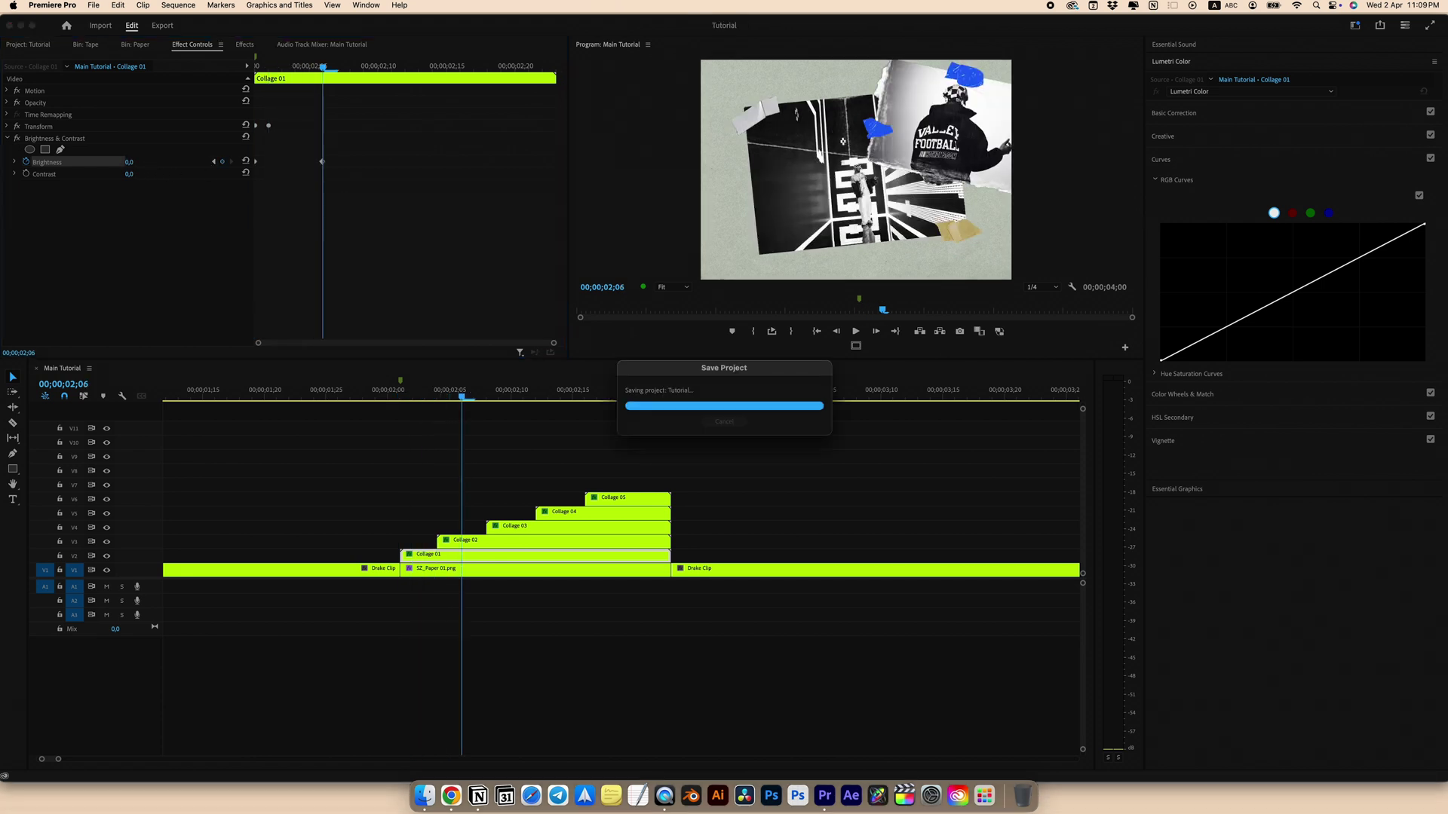
Copy the keyframed Brightness & Contrast effect from Collage 01 onto the other collages, each from its own start
left_click(44, 141)
left_click_drag(466, 394, 441, 396)
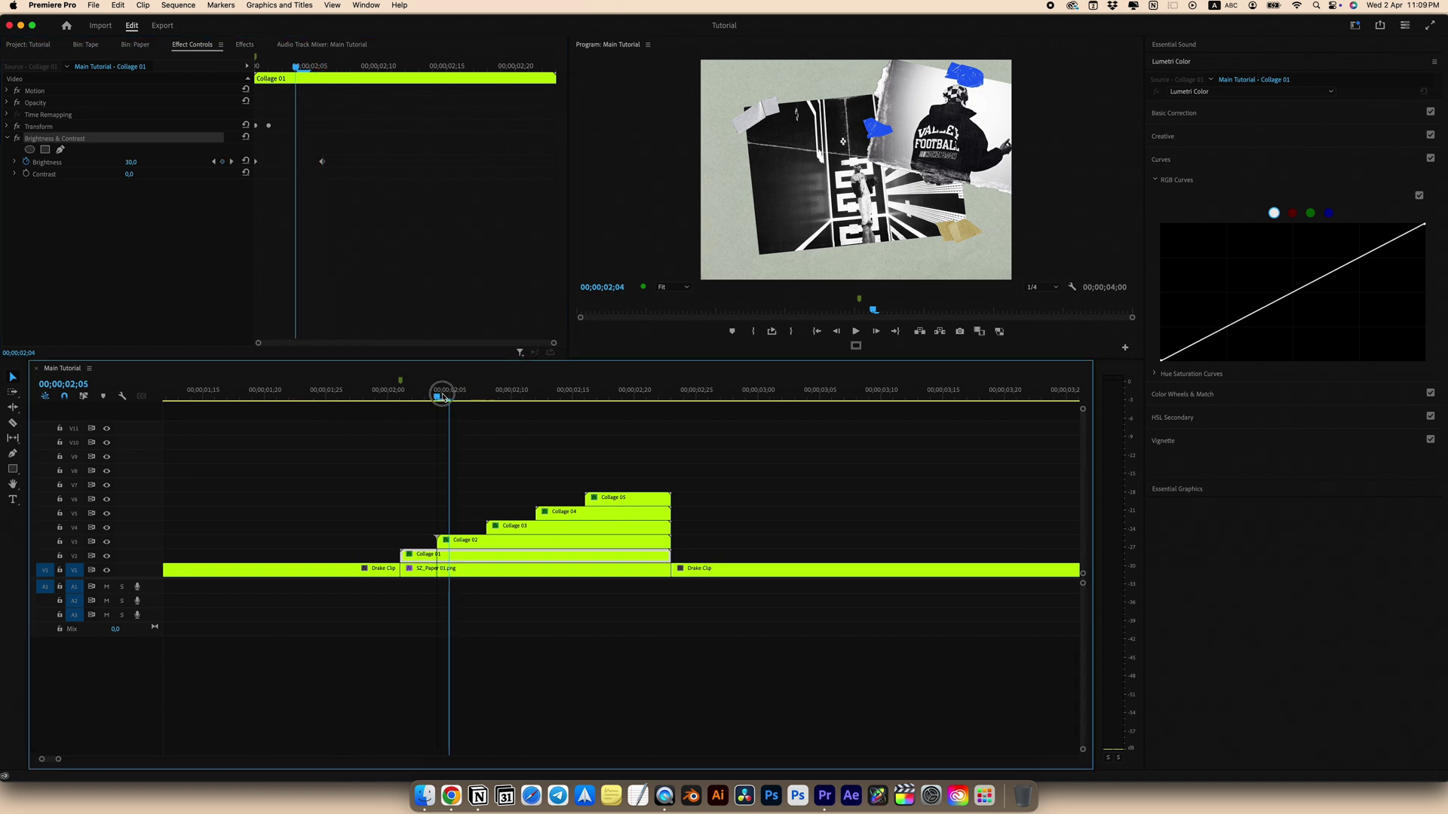
left_click(475, 541)
left_click(486, 393)
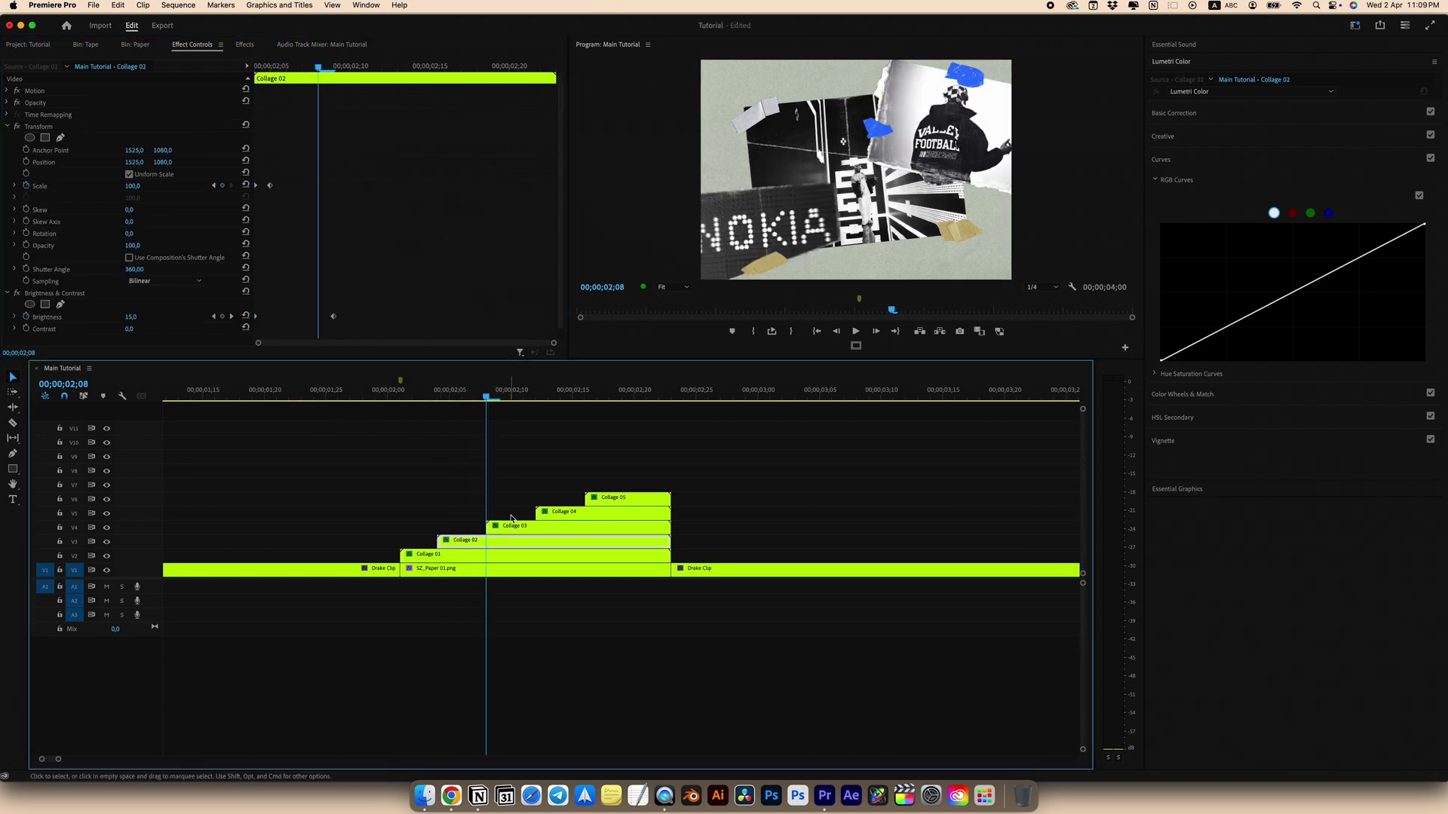
left_click_drag(526, 393, 533, 393)
Place SZ_Paper 01.png on track V7 from 00;00;02;01 and trim it to end with the collages
left_click_drag(65, 201, 400, 483)
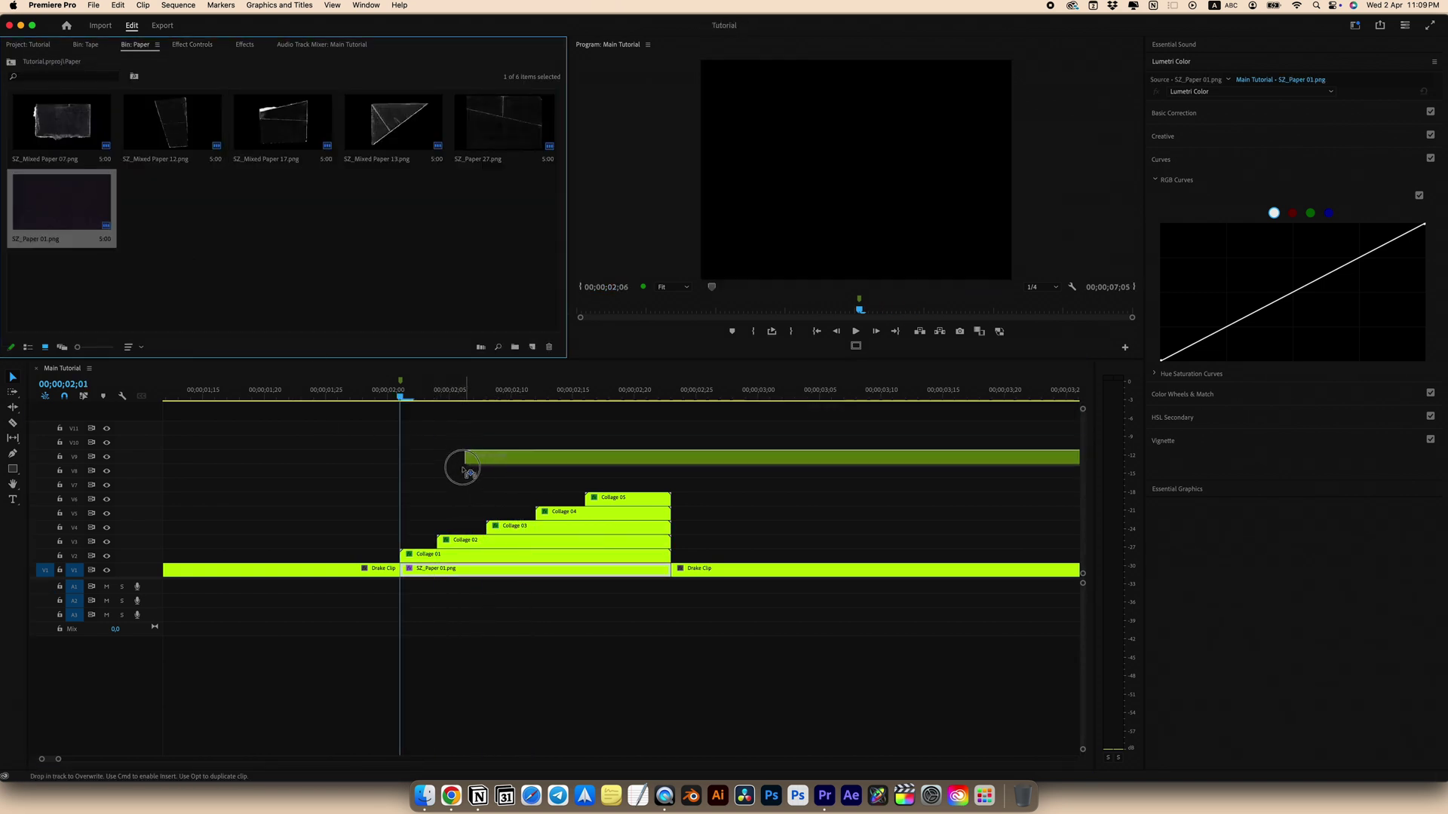
key("c")
left_click(673, 487)
key("v")
left_click(699, 490)
key("Delete")
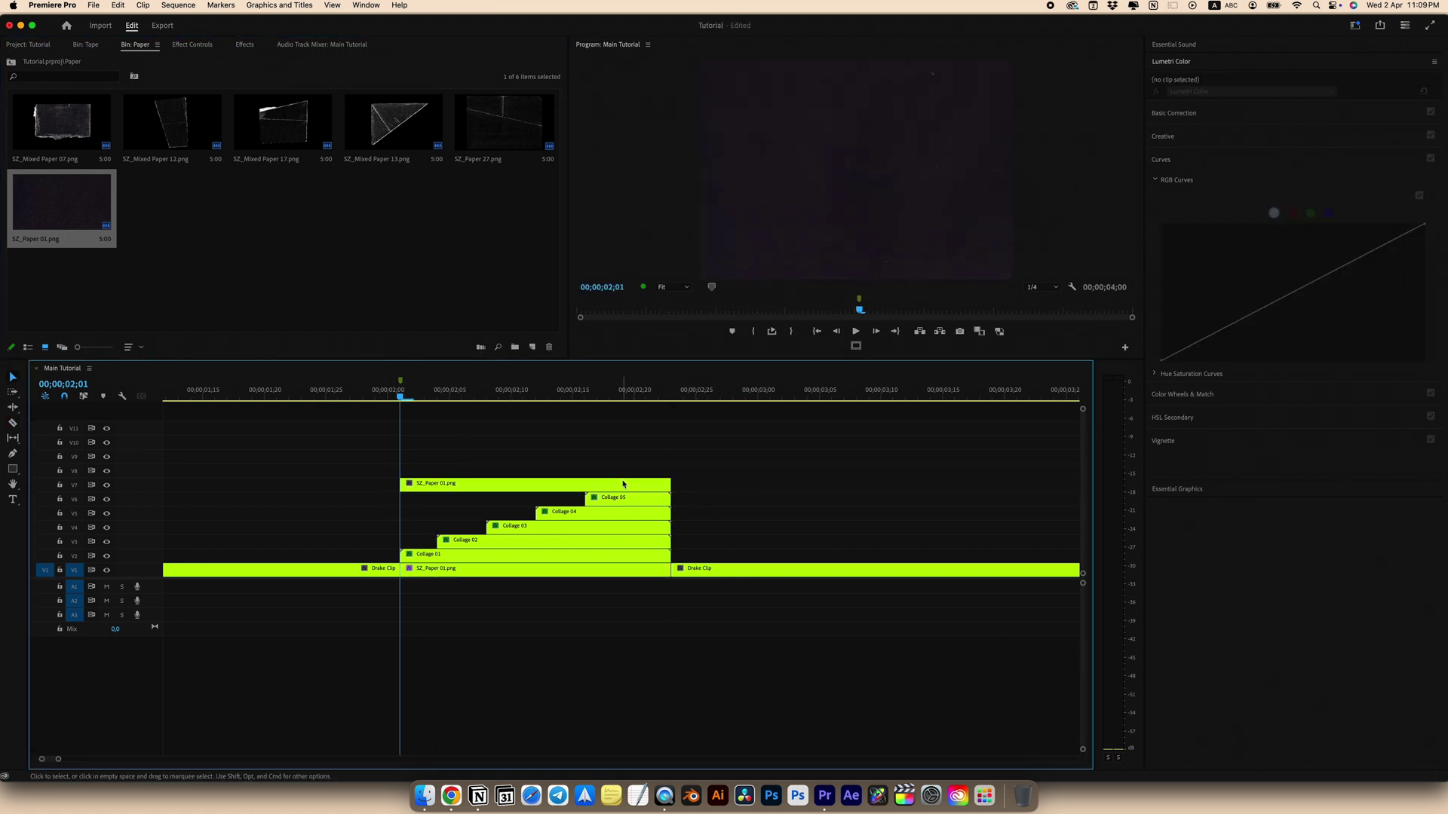
Fully desaturate the SZ_Paper 01.png clip on track V7 with Lumetri Color's basic correction
left_click(622, 483)
left_click(1173, 113)
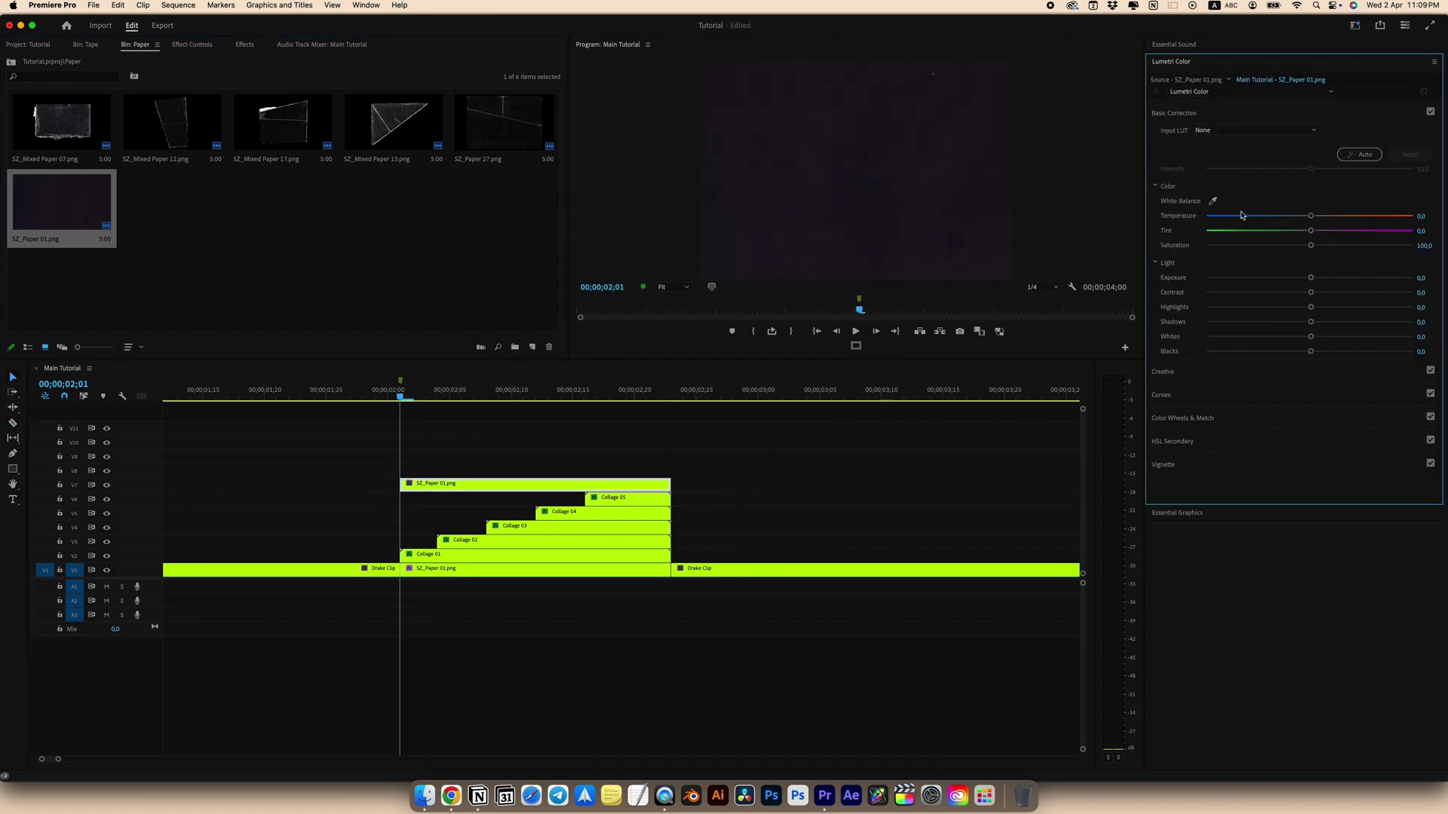
left_click_drag(1304, 241, 1195, 246)
left_click(1162, 114)
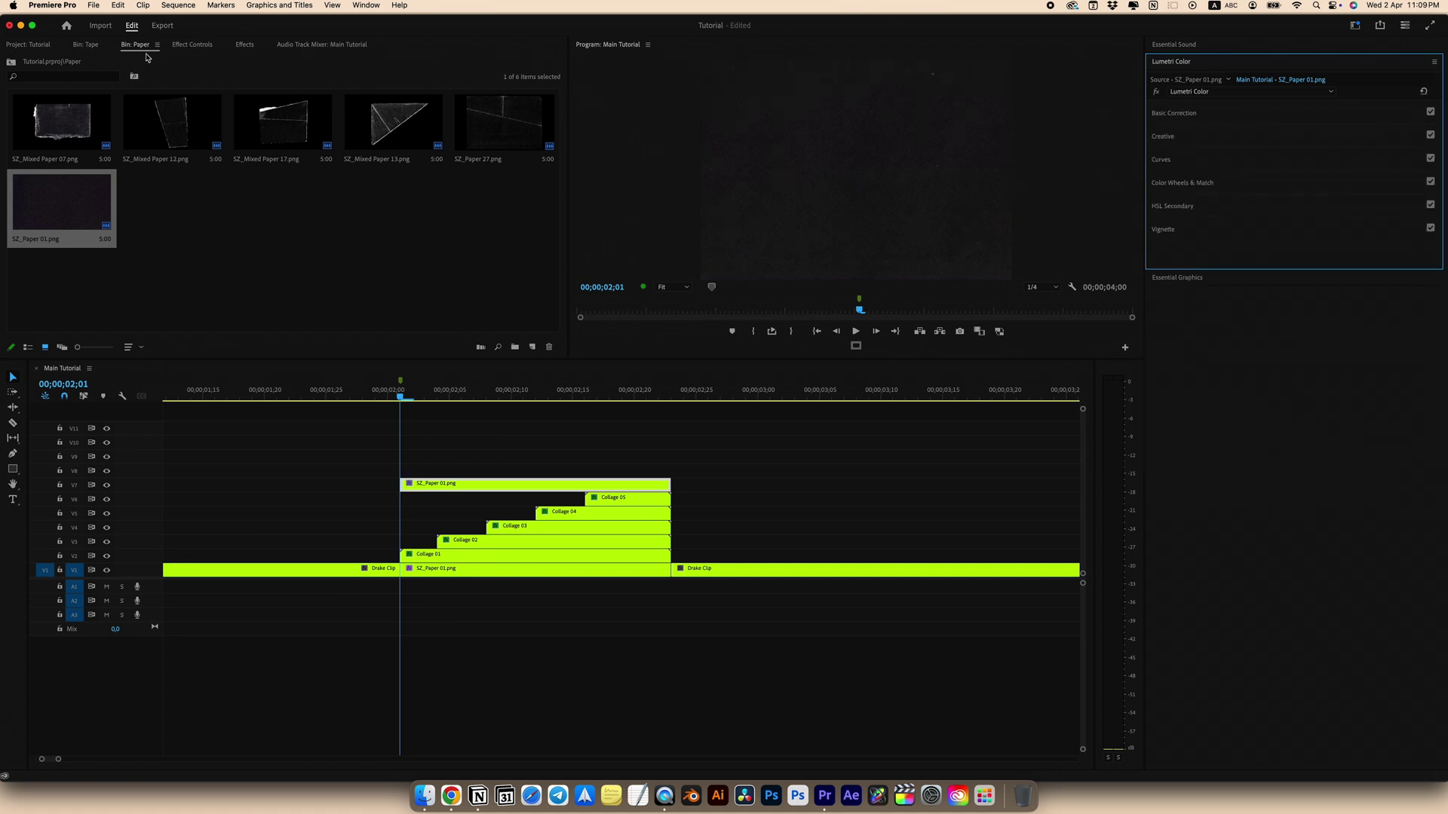
Set the blend mode of the SZ_Paper 01.png clip on V7 to Screen and save the project
left_click(191, 44)
left_click(8, 103)
left_click(162, 138)
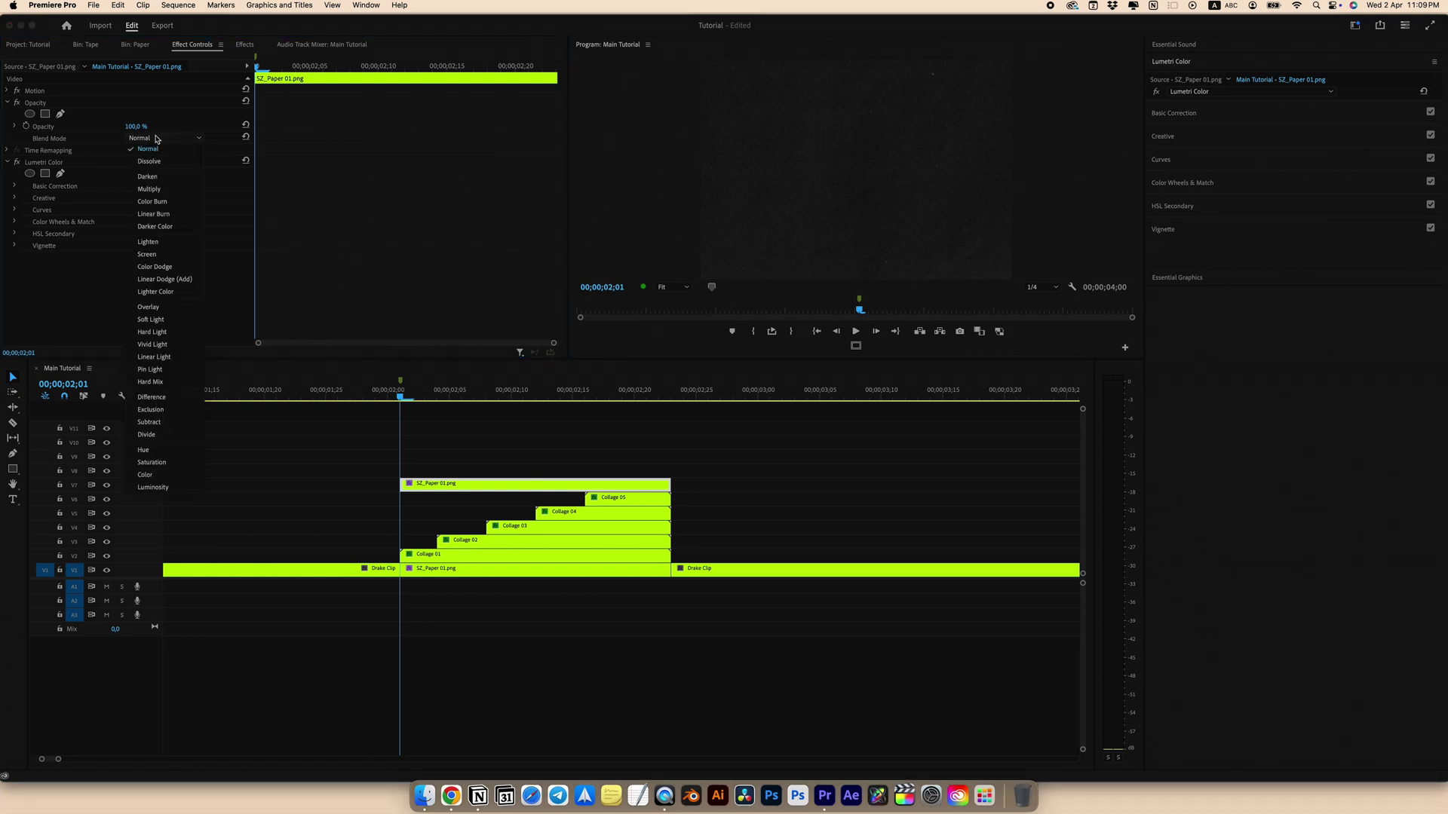
left_click(147, 255)
key("super+s")
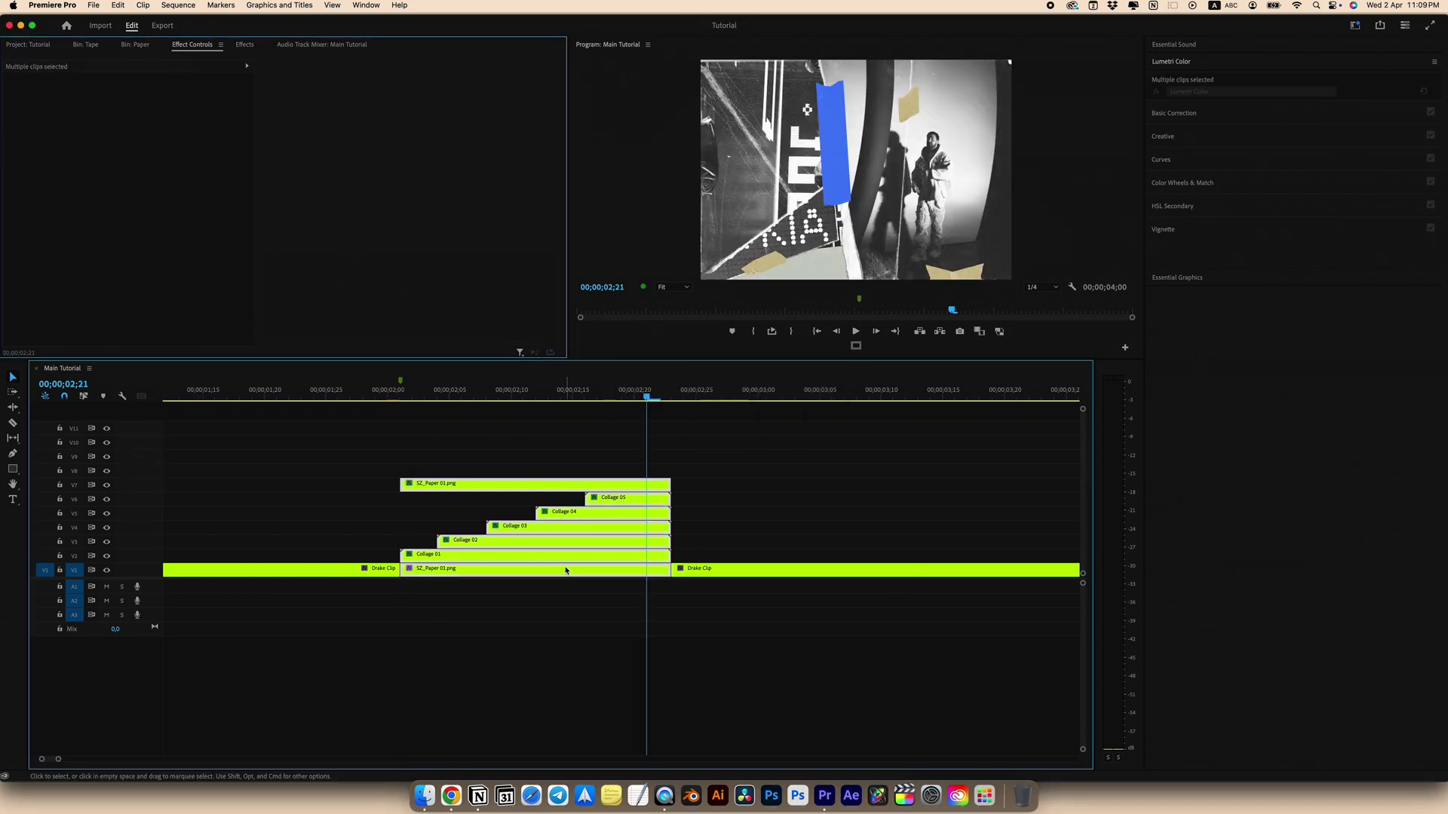
Nest both paper clips and all five collages into one sequence named Paper collage effect
right_click(567, 571)
left_click(607, 500)
type("Col")
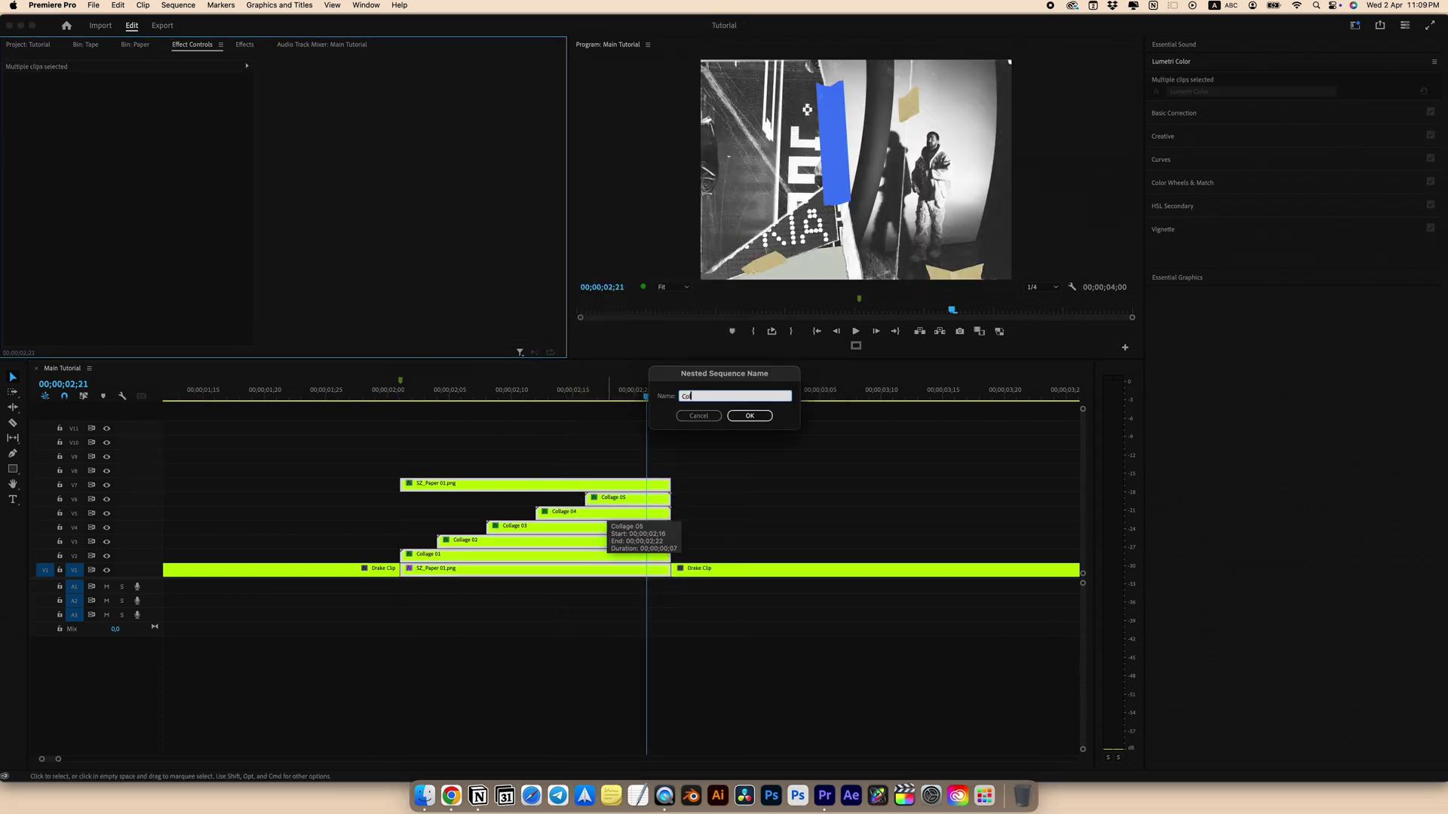
key("BackSpace")
type("Pap")
type("ffect")
key("Return")
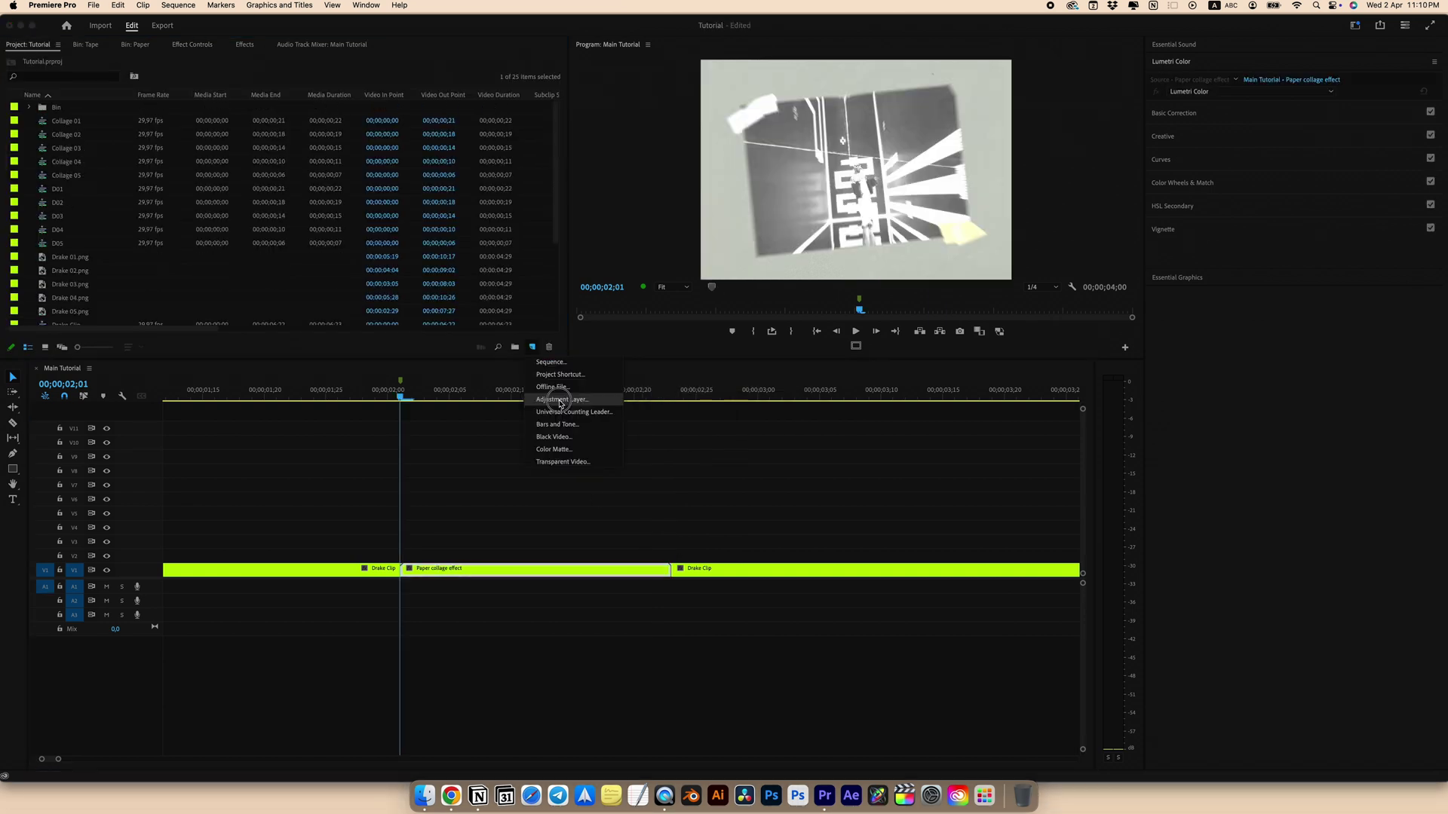
Create an adjustment layer and place it on track V2 at the start of the Paper collage effect clip
left_click(556, 404)
left_click(795, 442)
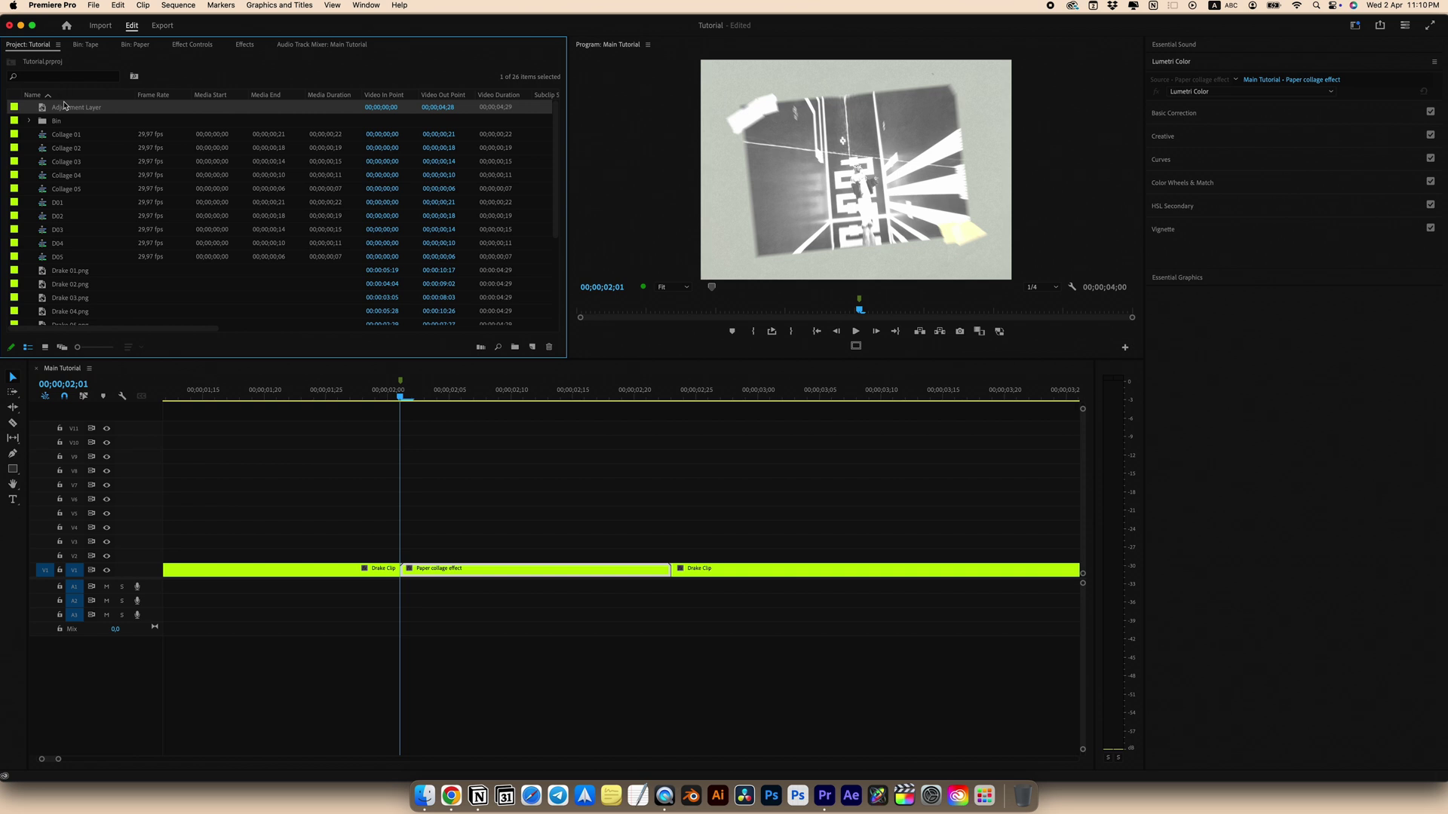
left_click_drag(64, 105, 390, 549)
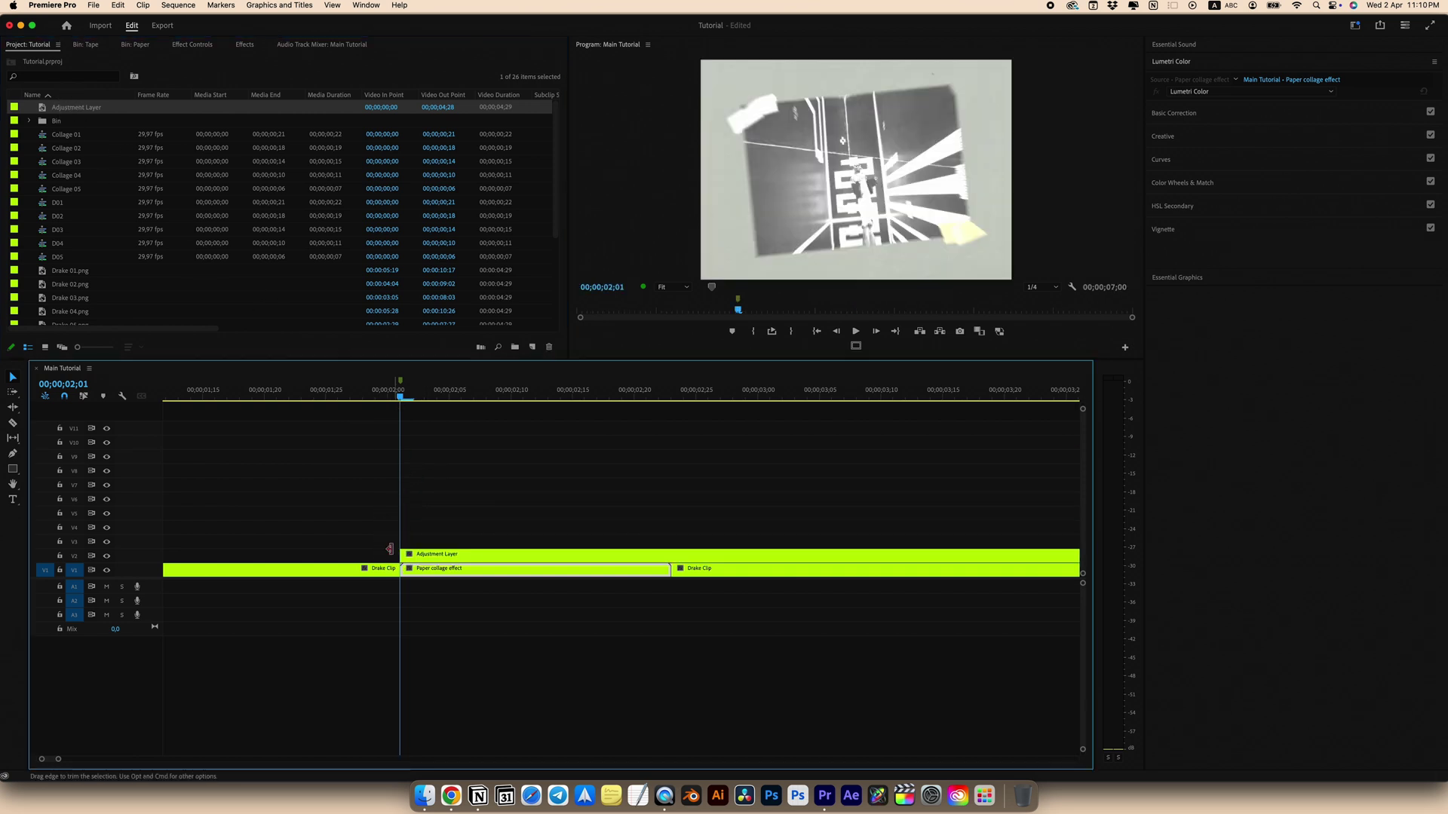
Split the adjustment layer at 00;00;02;04 and delete the part after the cut
left_click(436, 560)
key("space")
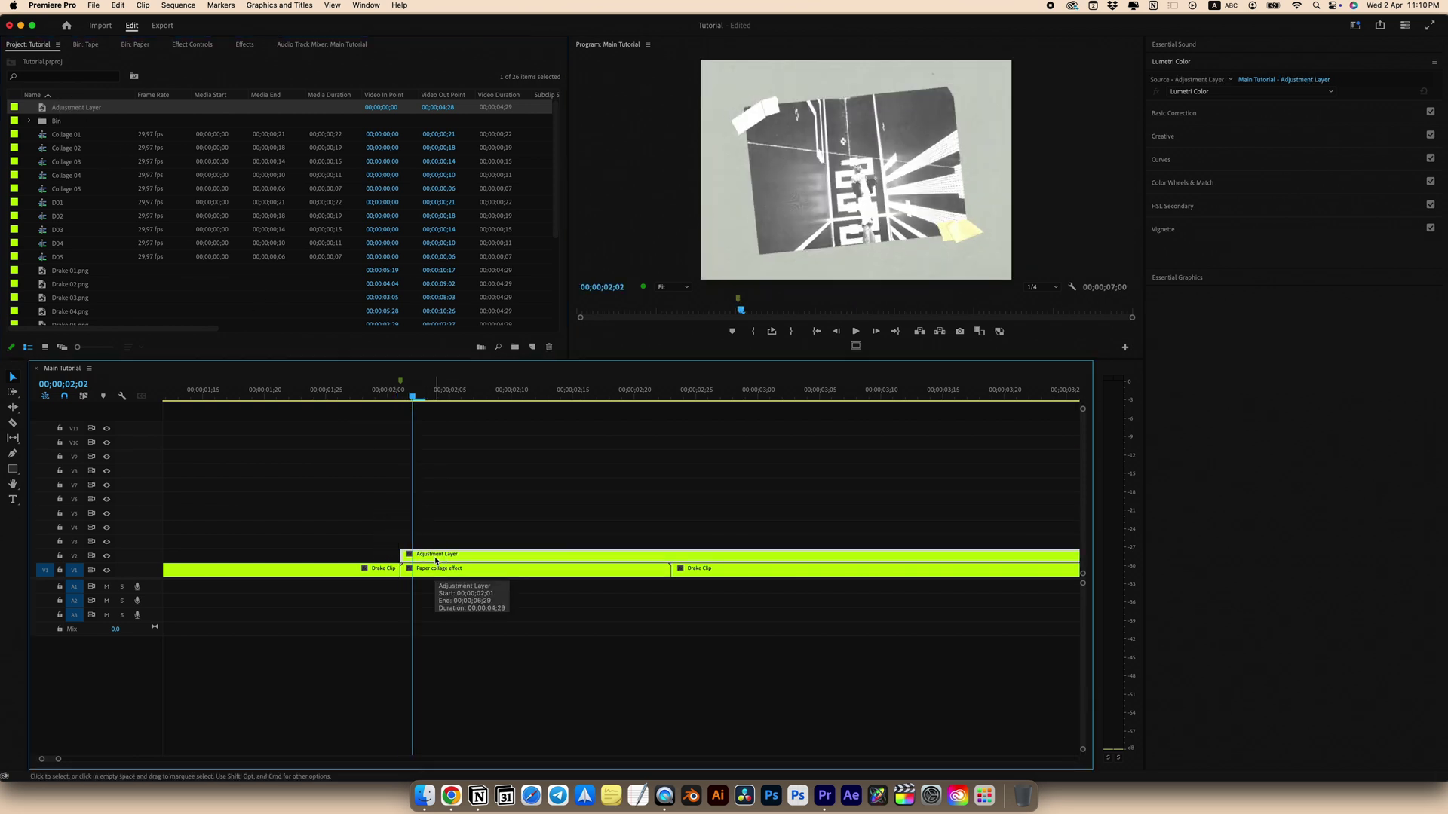
key("super+k")
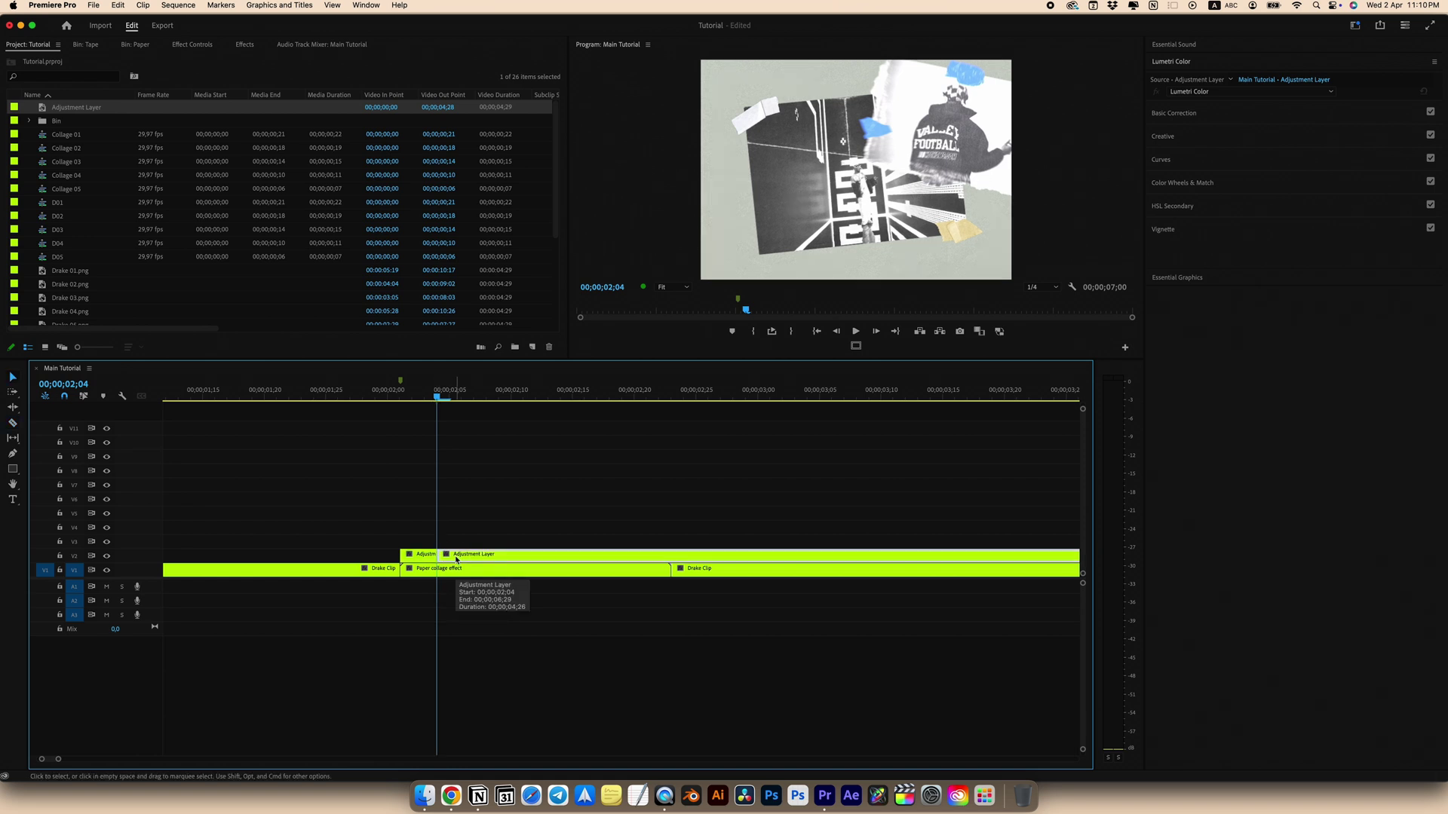
key("Delete")
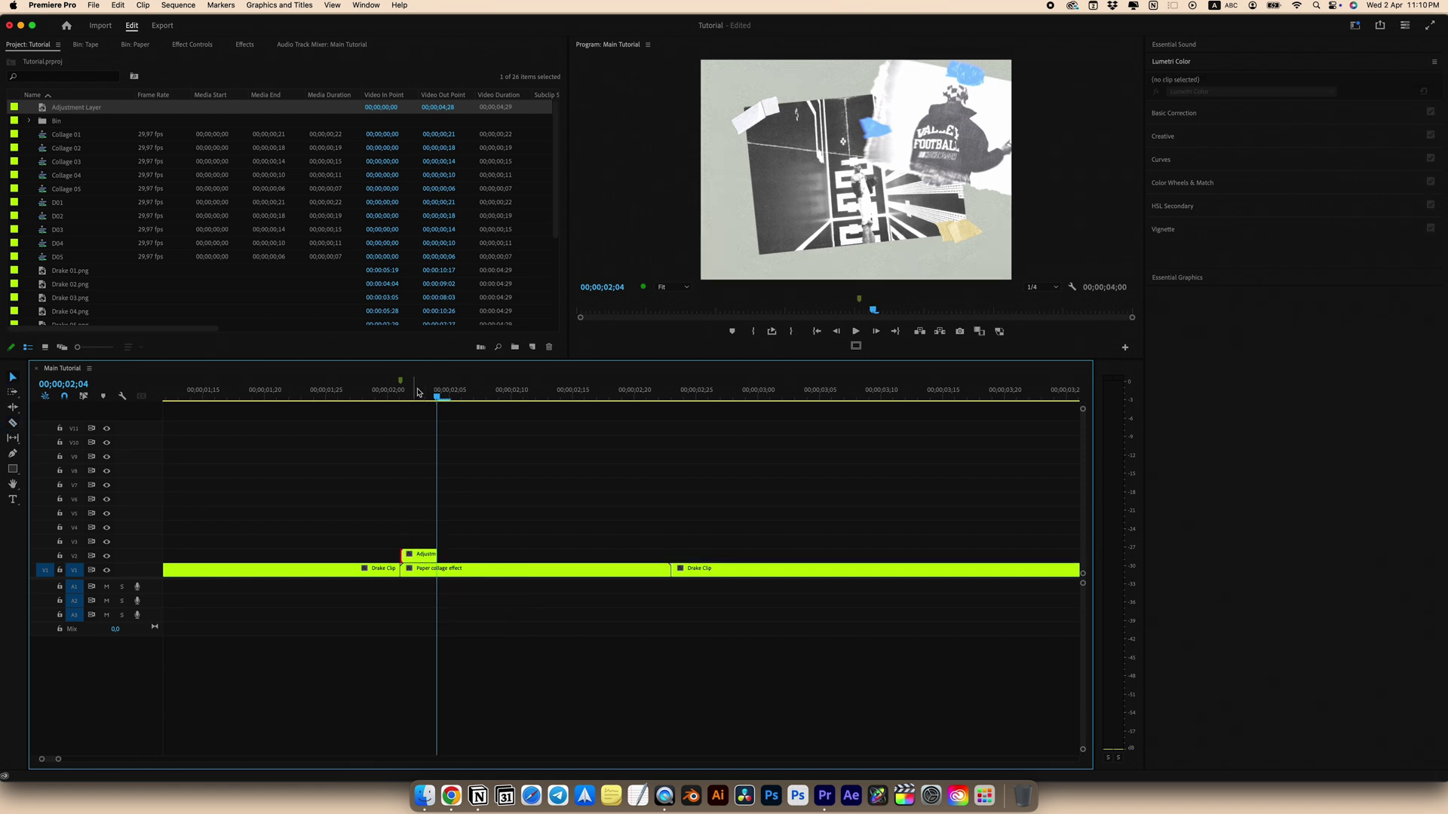
key("Up")
key("Up")
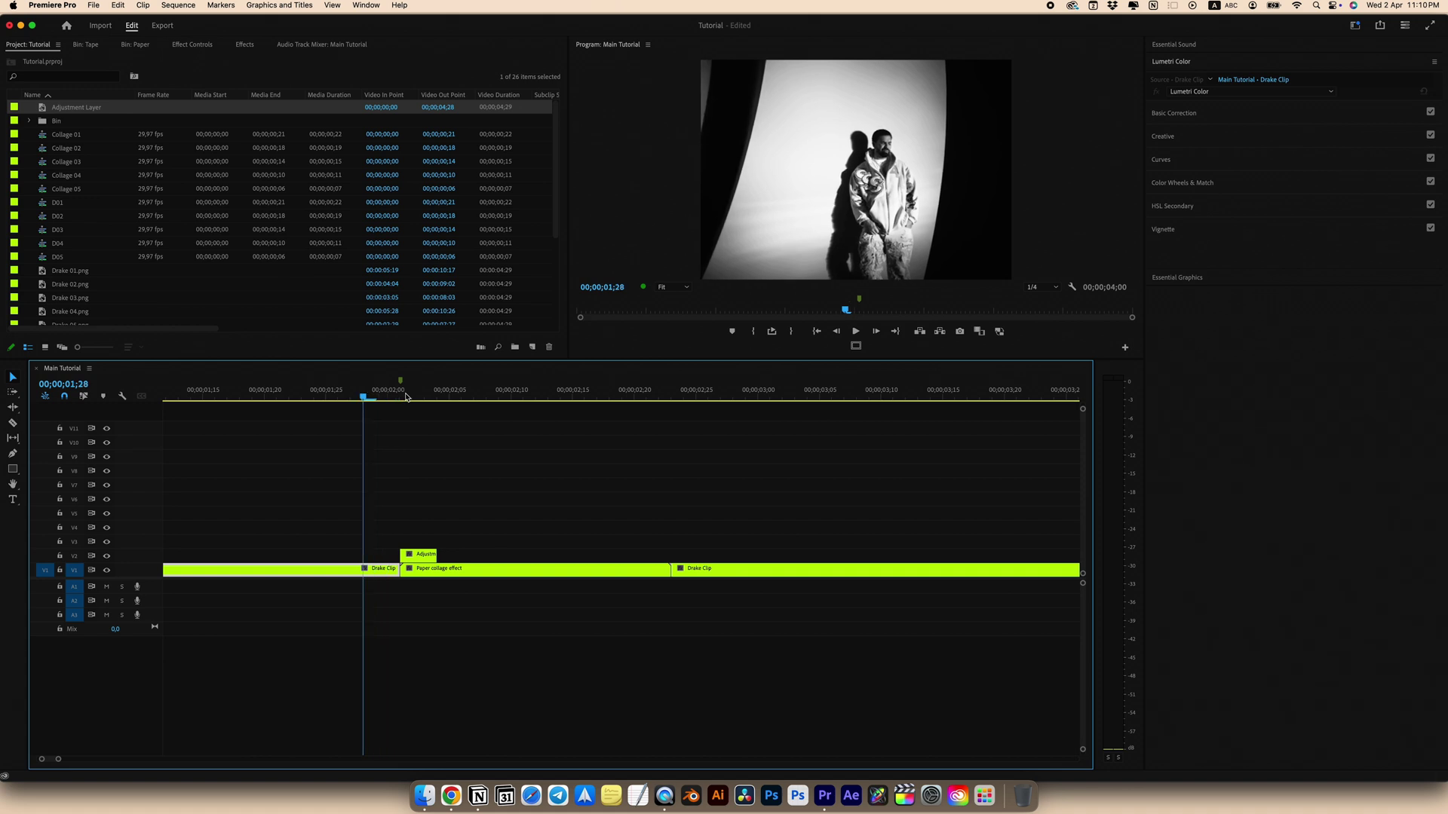
Extend the adjustment layer's start back to 00;00;01;28 and set its Brightness & Contrast effect to Brightness 60 at 00;00;02;01
left_click_drag(400, 556, 364, 556)
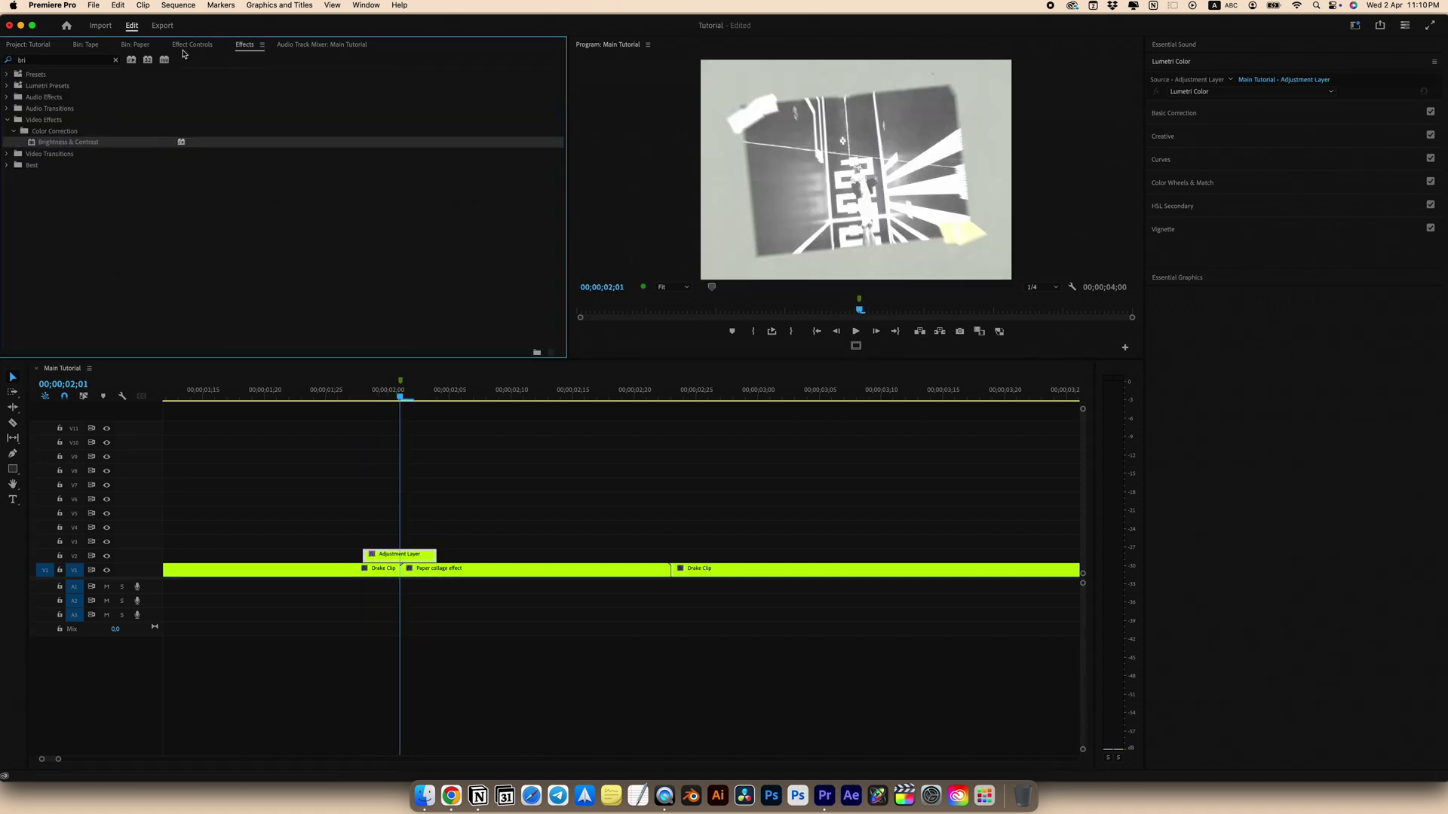
left_click(192, 44)
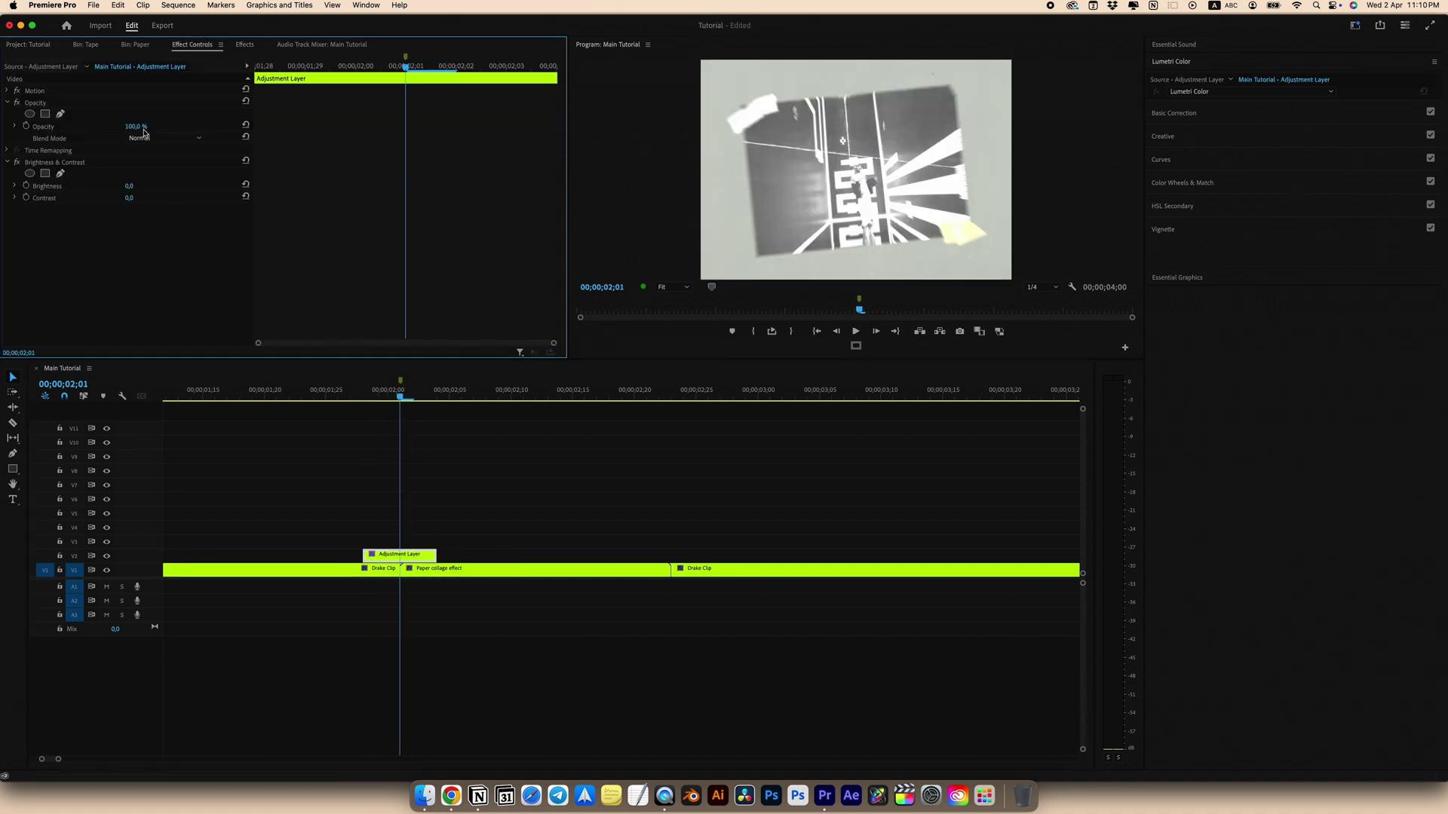
left_click(129, 187)
type("100")
key("Return")
left_click(140, 185)
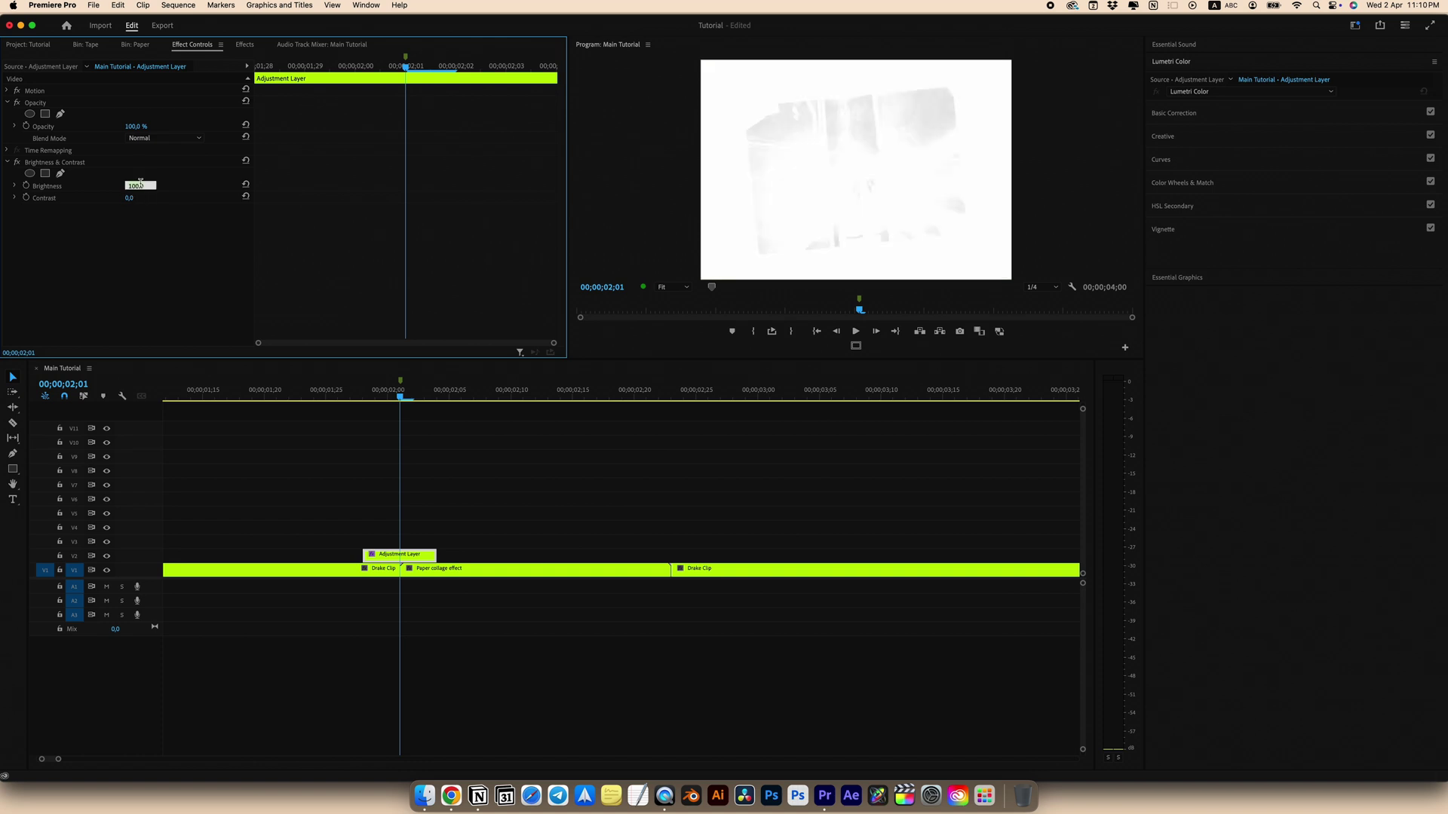
key("Return")
left_click(143, 187)
type("60")
key("Return")
key("super+s")
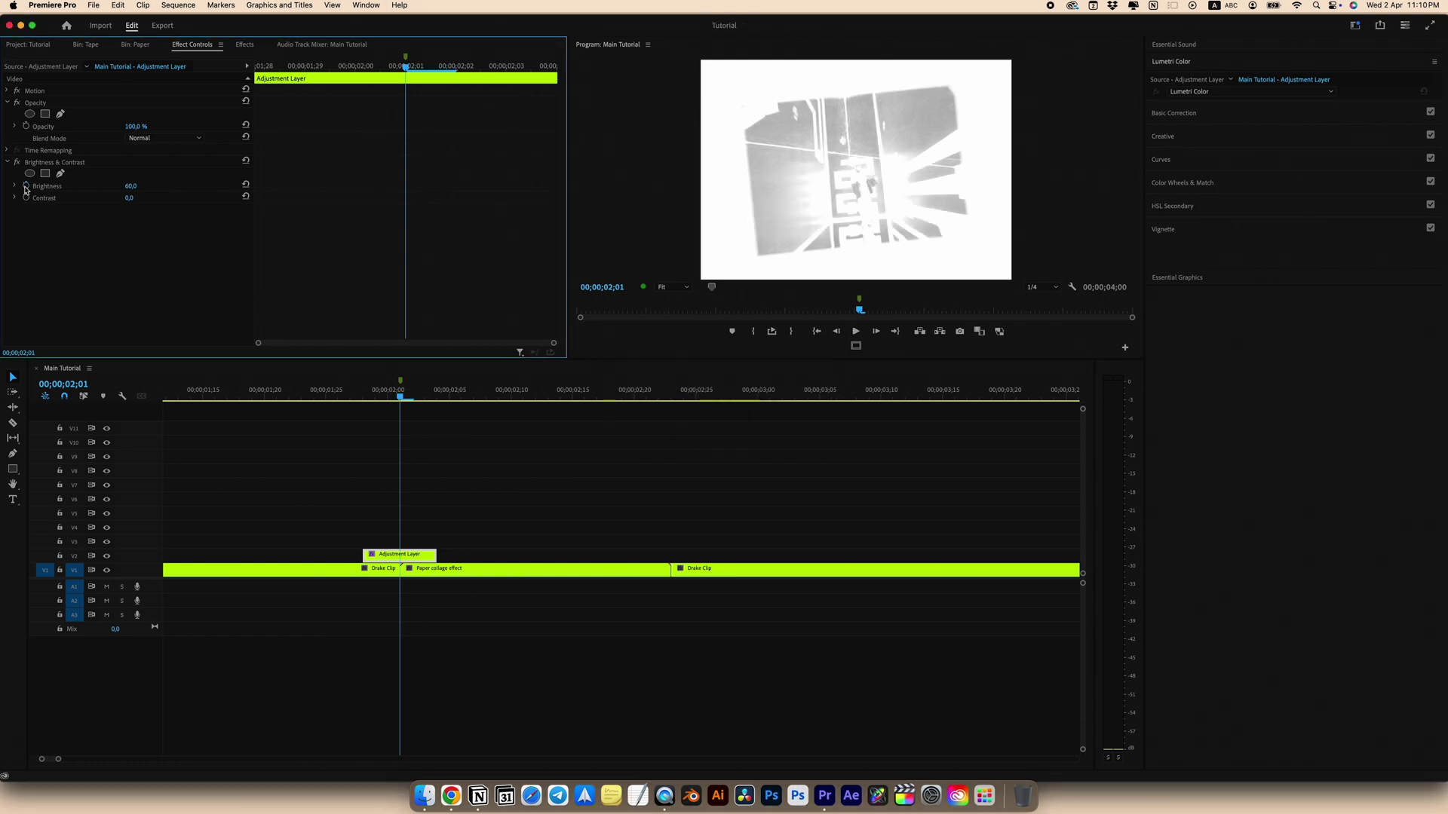
Keyframe the adjustment layer's Brightness at 60 on 00;00;02;01 and 0 on 00;00;01;28, and save the project
left_click(26, 187)
key("Left")
key("Left")
key("Left")
left_click(131, 187)
type("0")
key("Return")
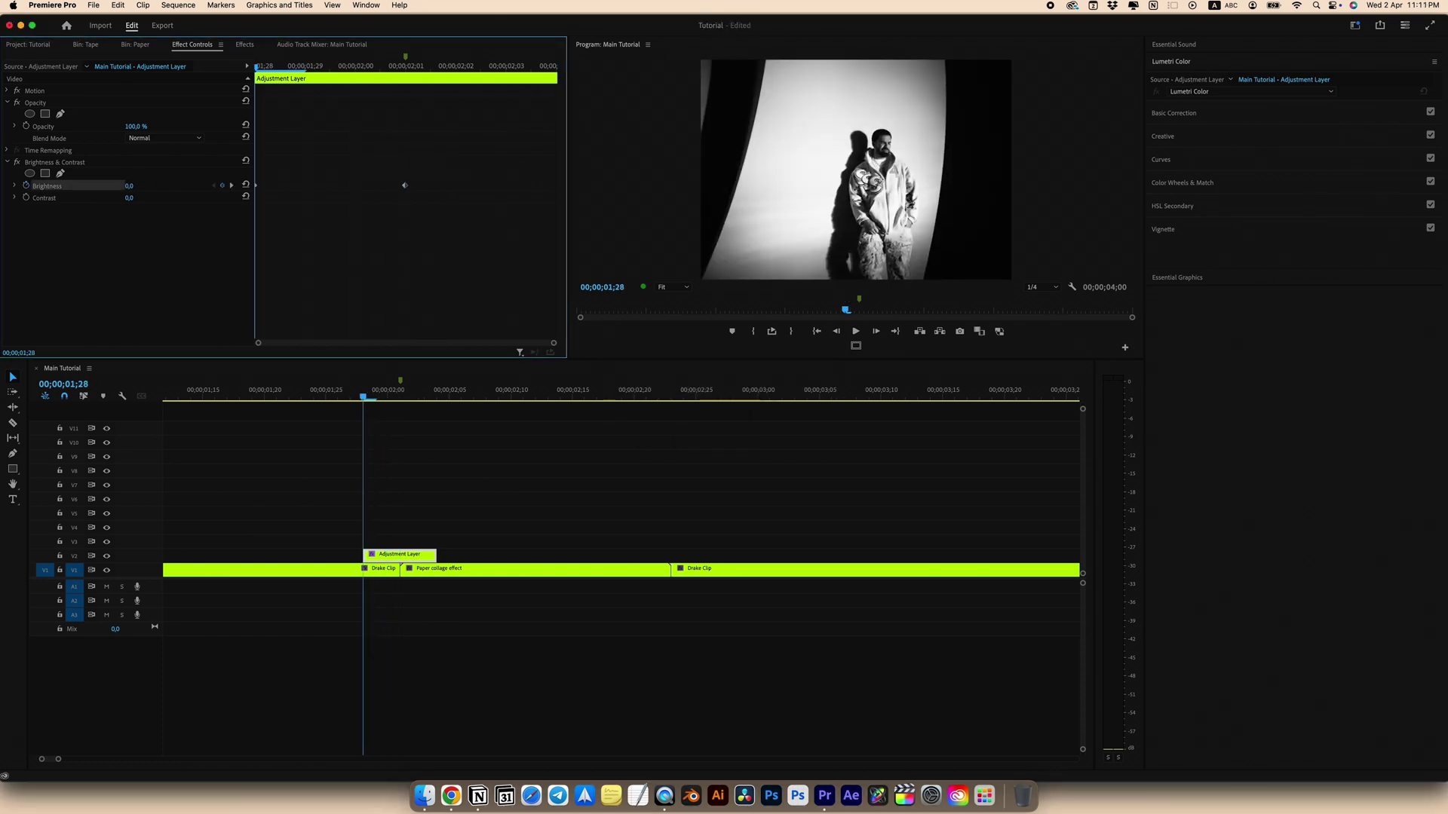
key("super+s")
Add a closing Brightness keyframe at the end of the adjustment layer and play back the flash
key("Right")
key("Right")
key("Right")
left_click(265, 398)
key("space")
key("space")
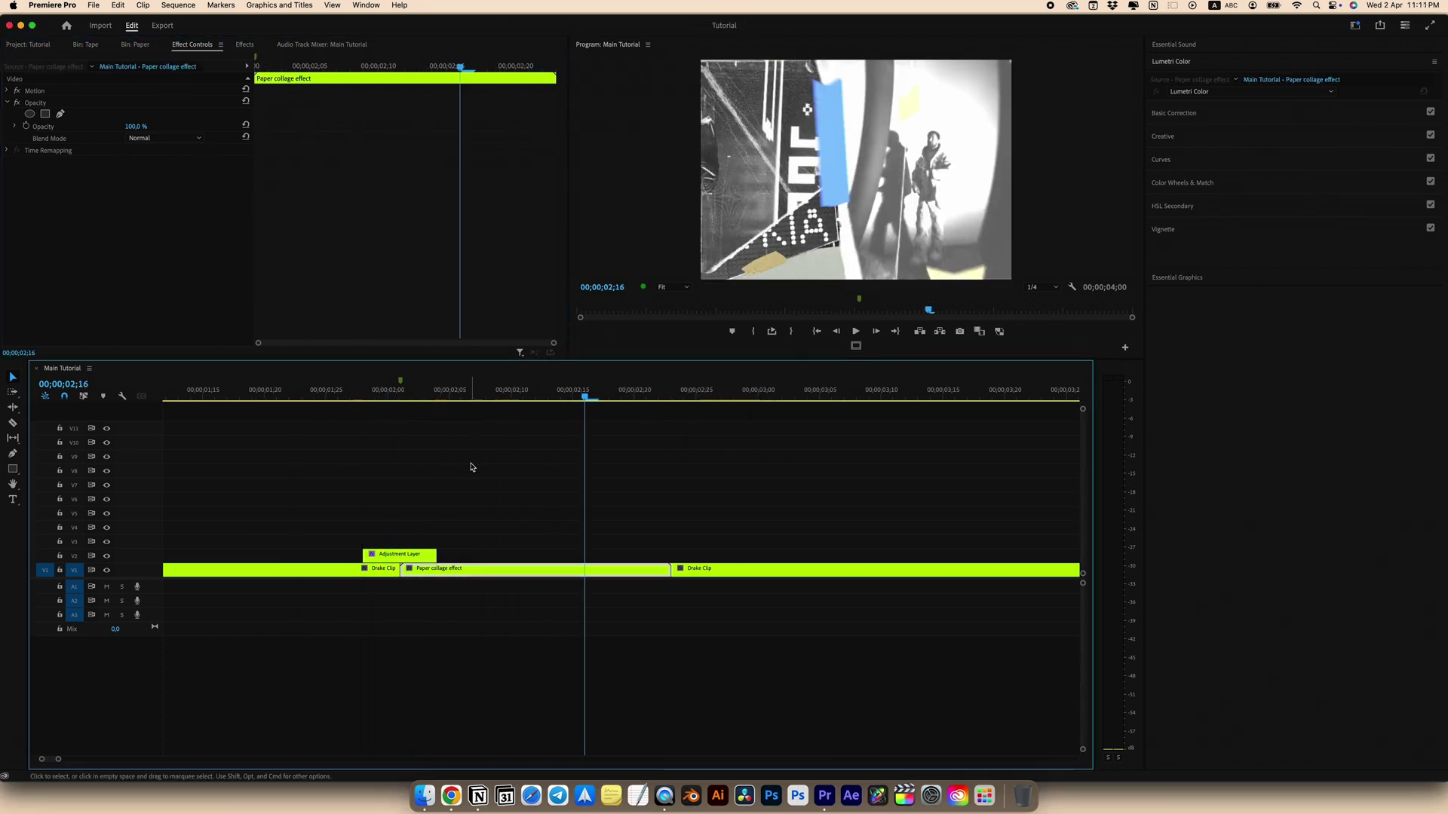
Duplicate the brightness adjustment layer on V2 over the cut between Paper collage effect and the second Drake Clip, and save
scroll(471, 467, "down", 2)
left_click_drag(426, 558, 604, 569)
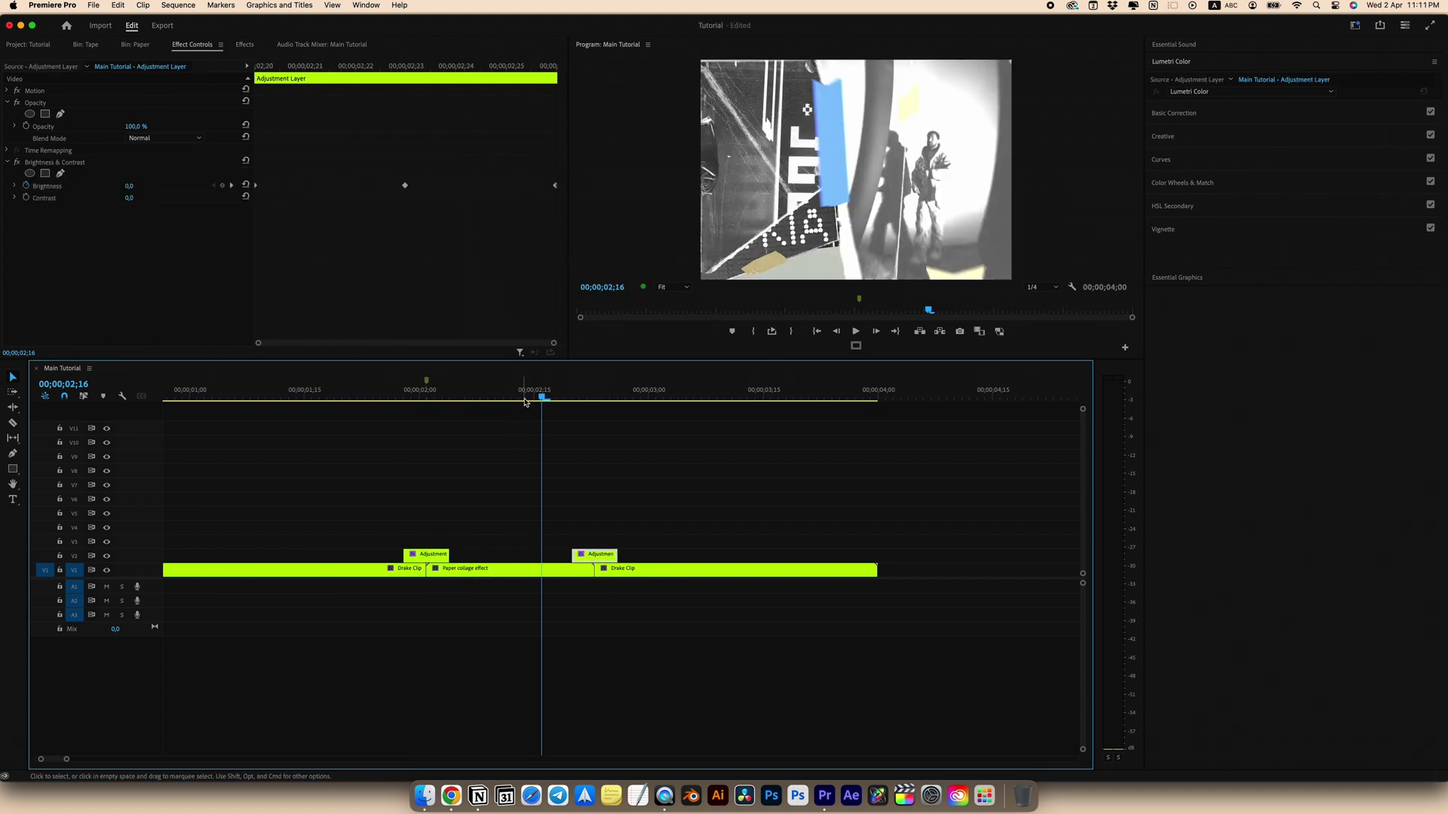
left_click_drag(529, 395, 424, 401)
key("super+s")
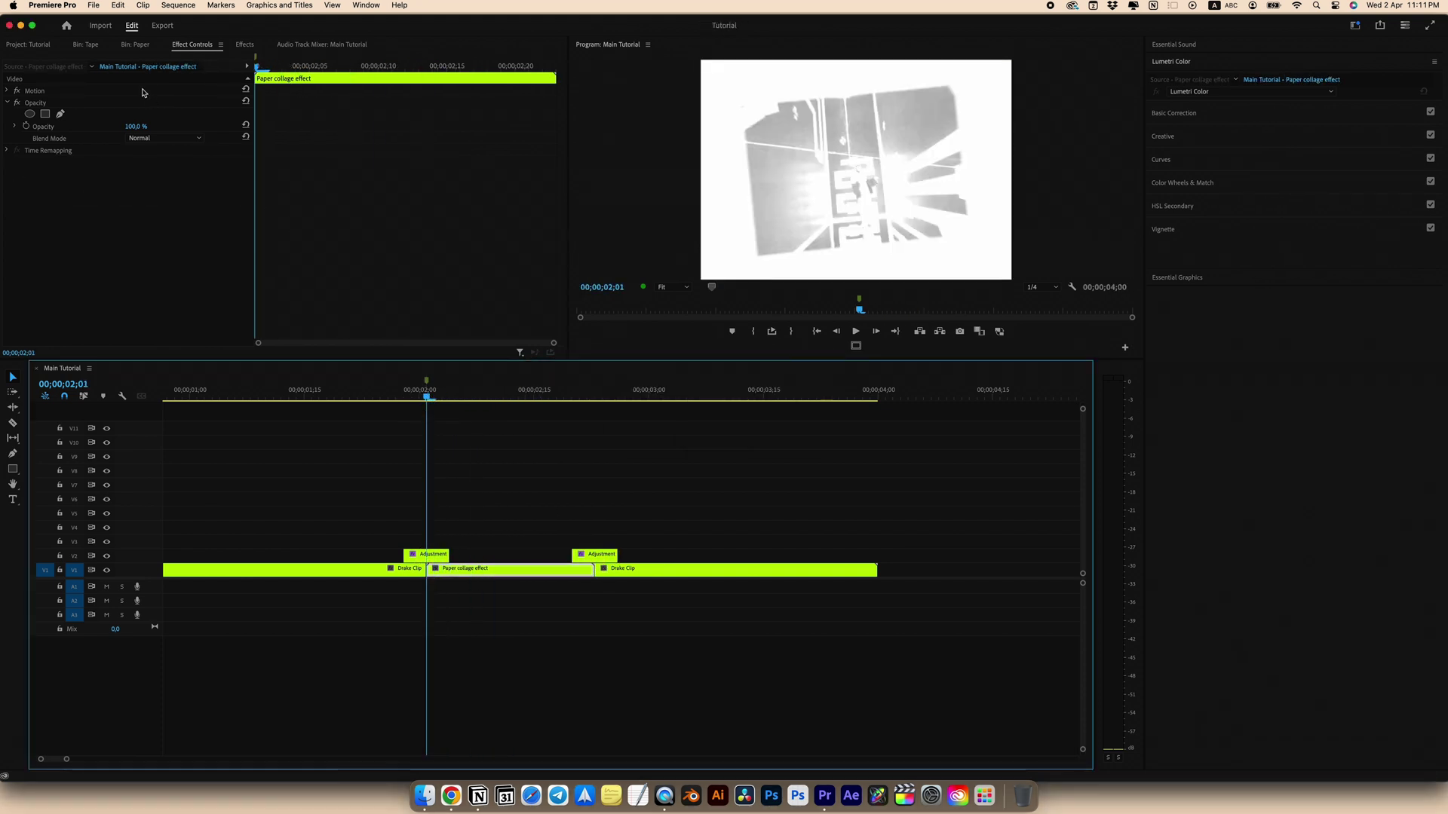
Place a new adjustment layer on V3 above the first brightness layer, trim it to the same length, and save
left_click(141, 44)
left_click(28, 45)
left_click_drag(72, 107, 406, 540)
key("c")
left_click(455, 541)
key("v")
left_click(464, 540)
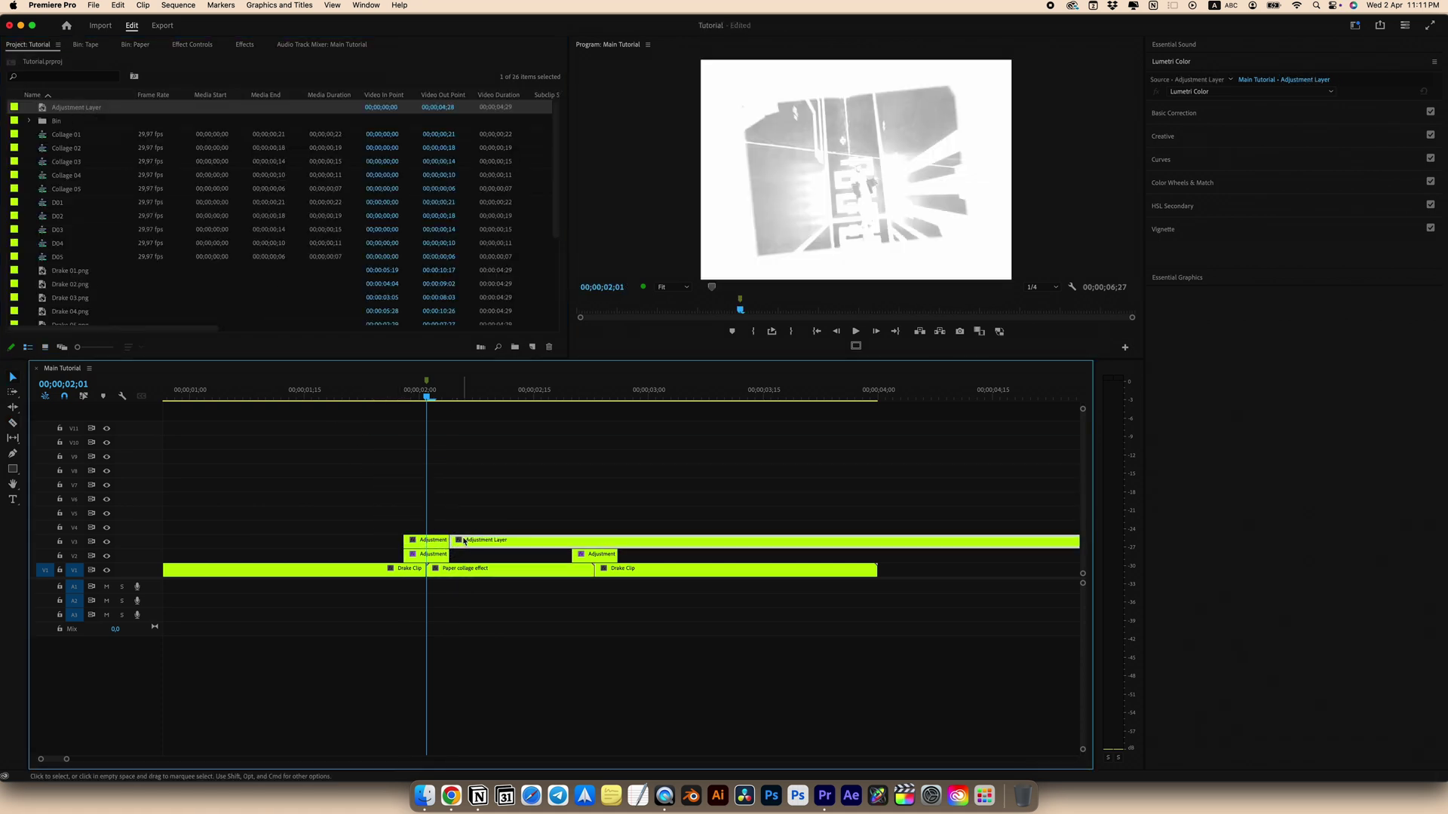
key("Delete")
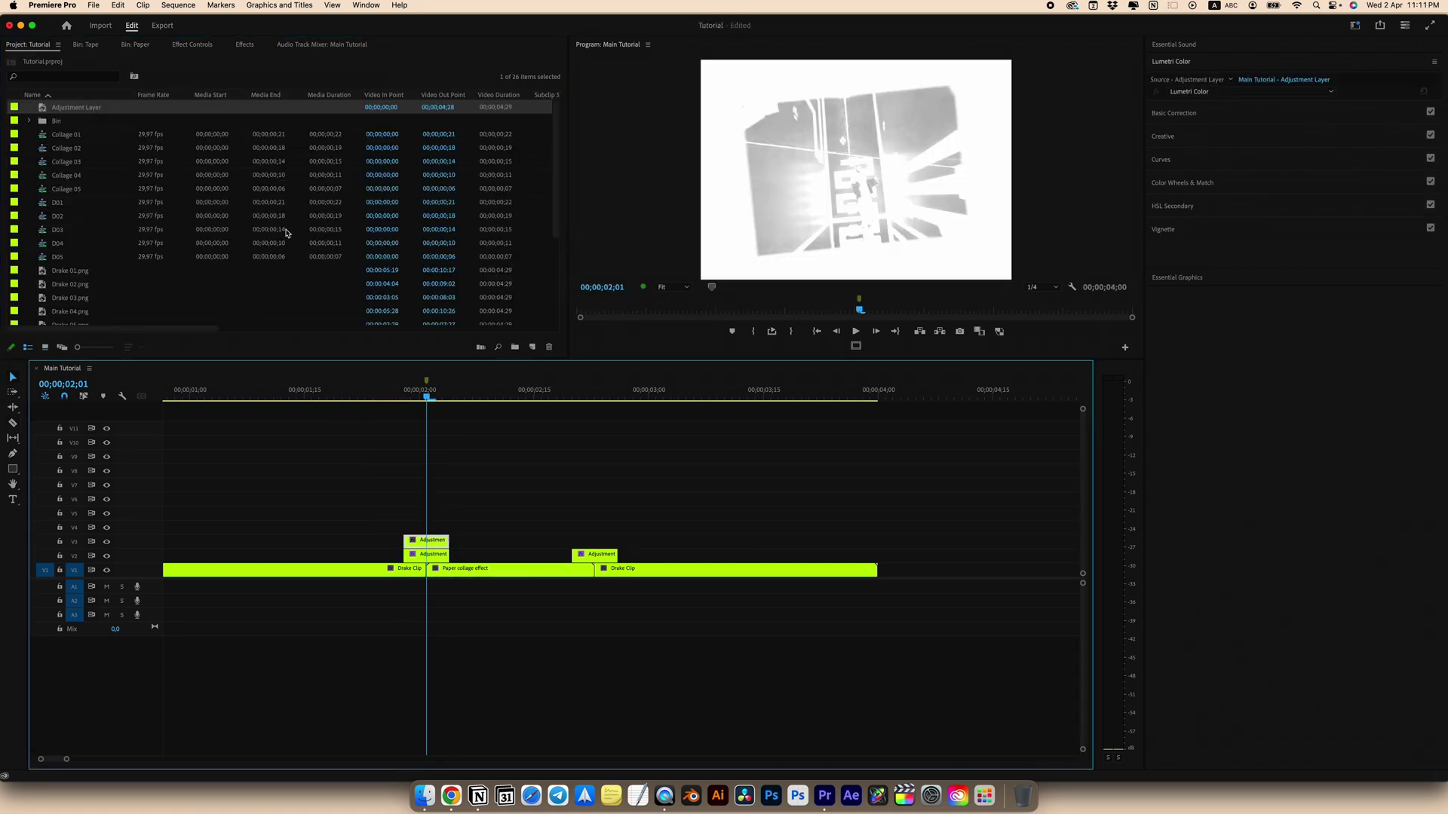
key("super+s")
Apply Transform to the V3 adjustment layer and start Scale and Position keyframes at 00;00;01;28
left_click(245, 44)
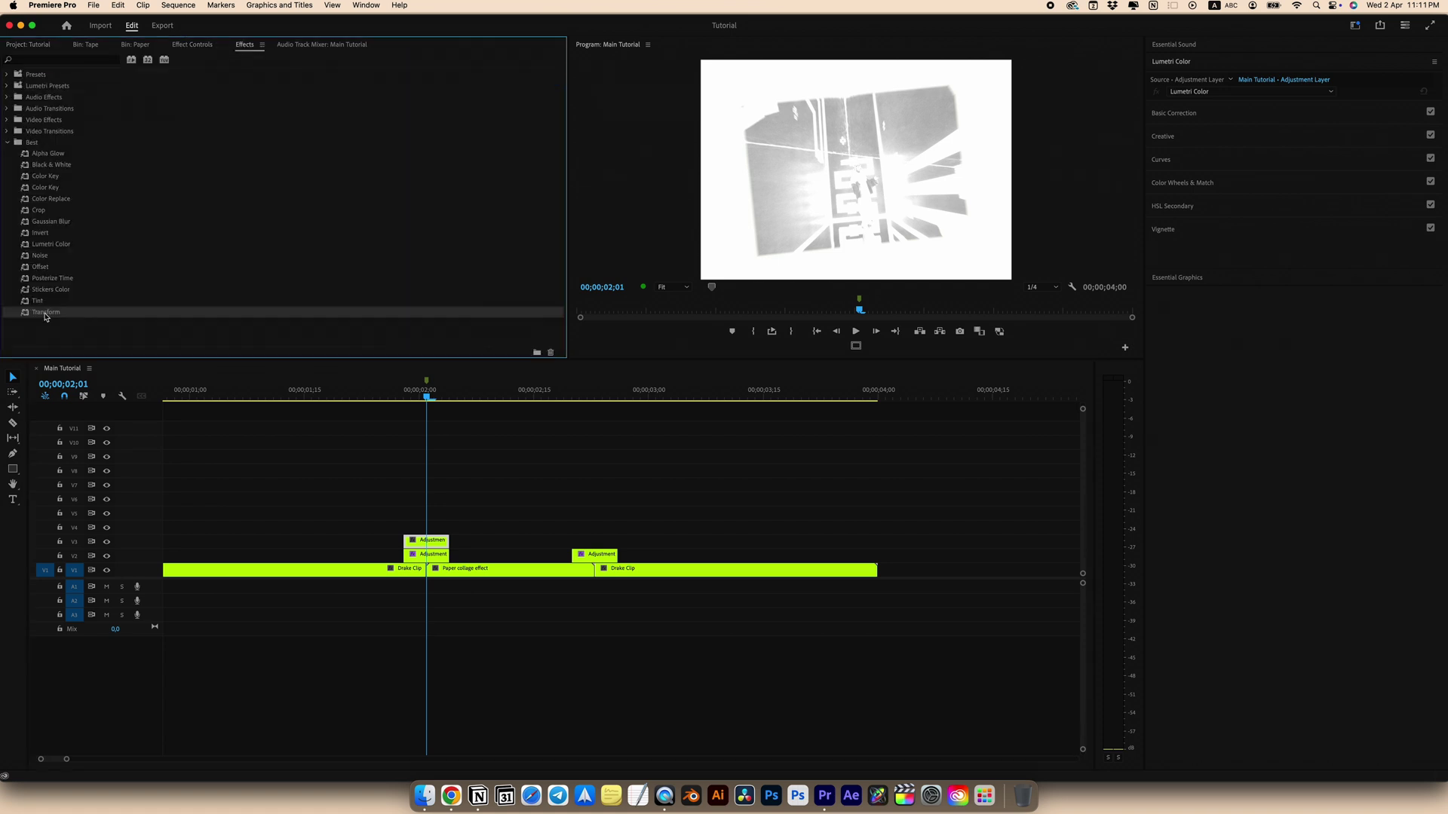
left_click(190, 45)
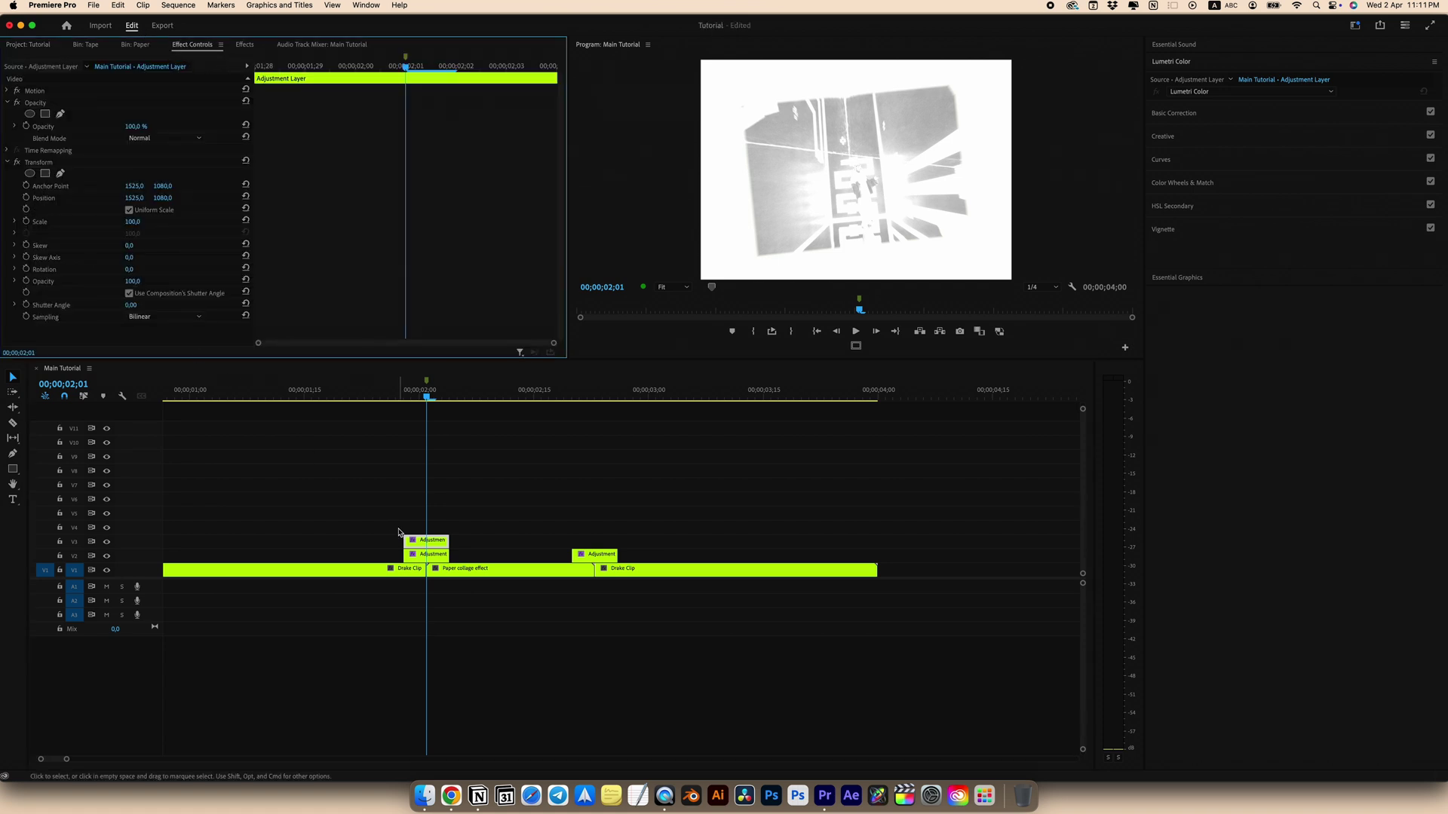
key("equal")
key("equal")
left_click_drag(430, 398, 385, 397)
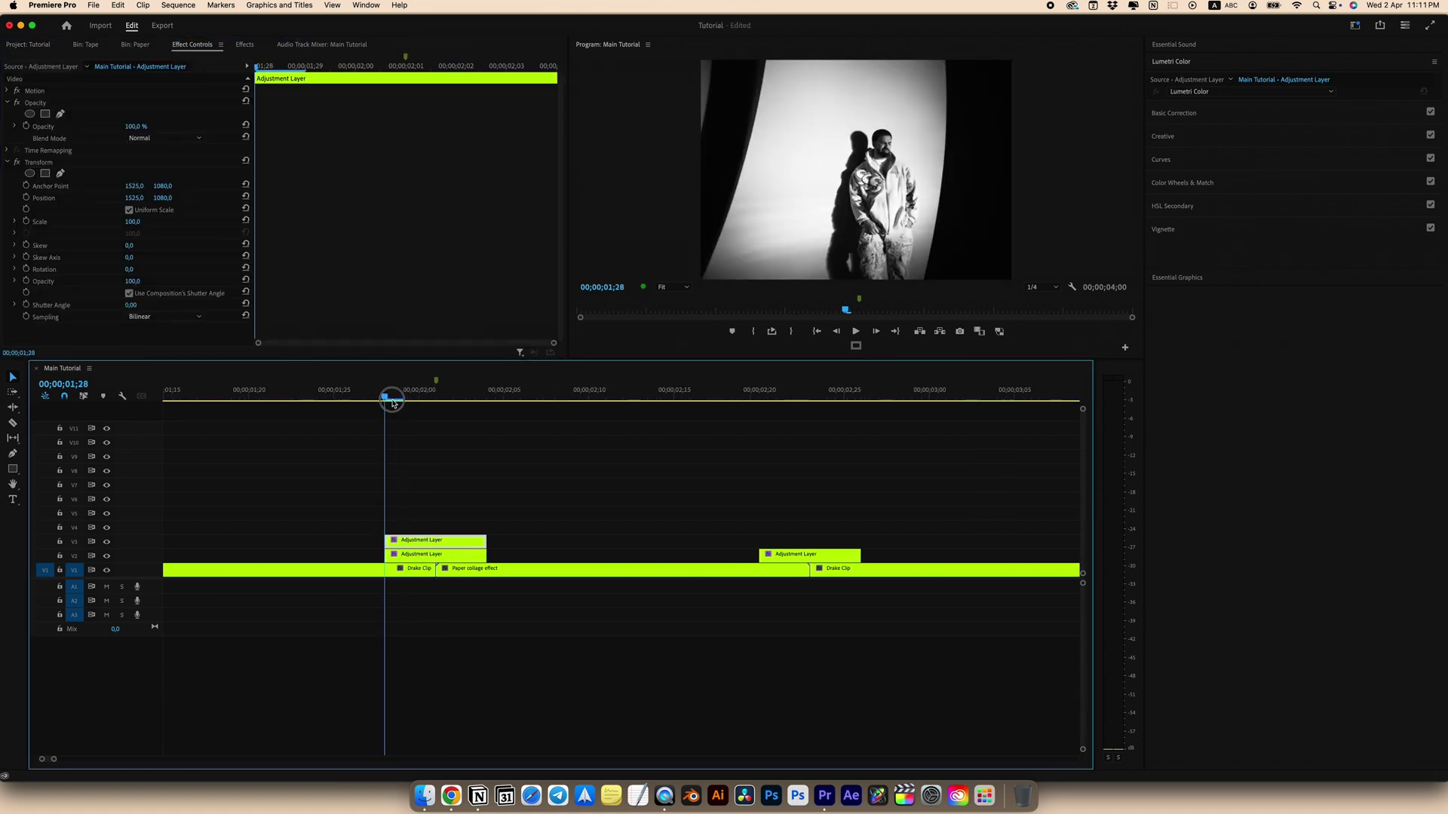
left_click(26, 221)
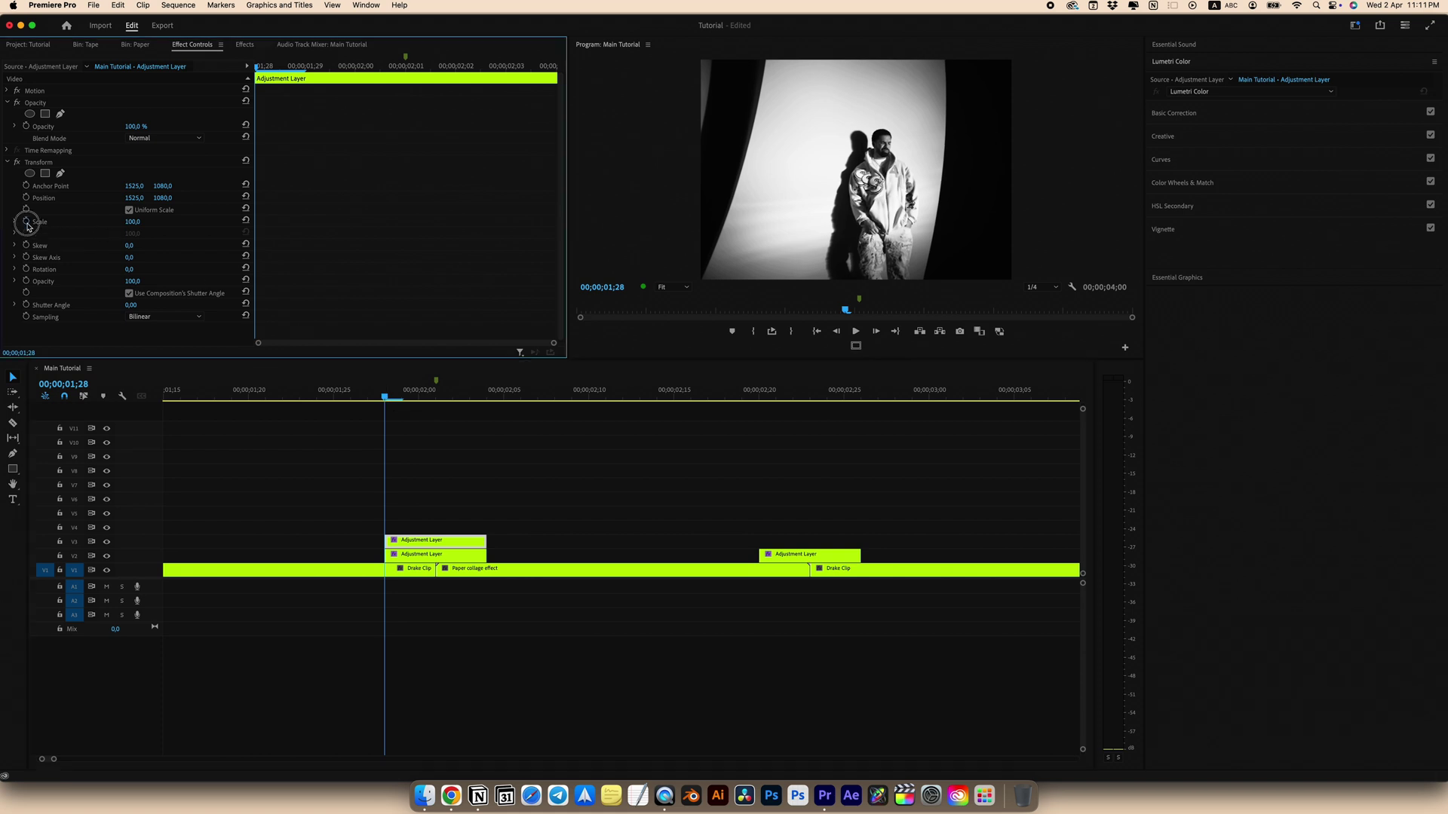
left_click(26, 198)
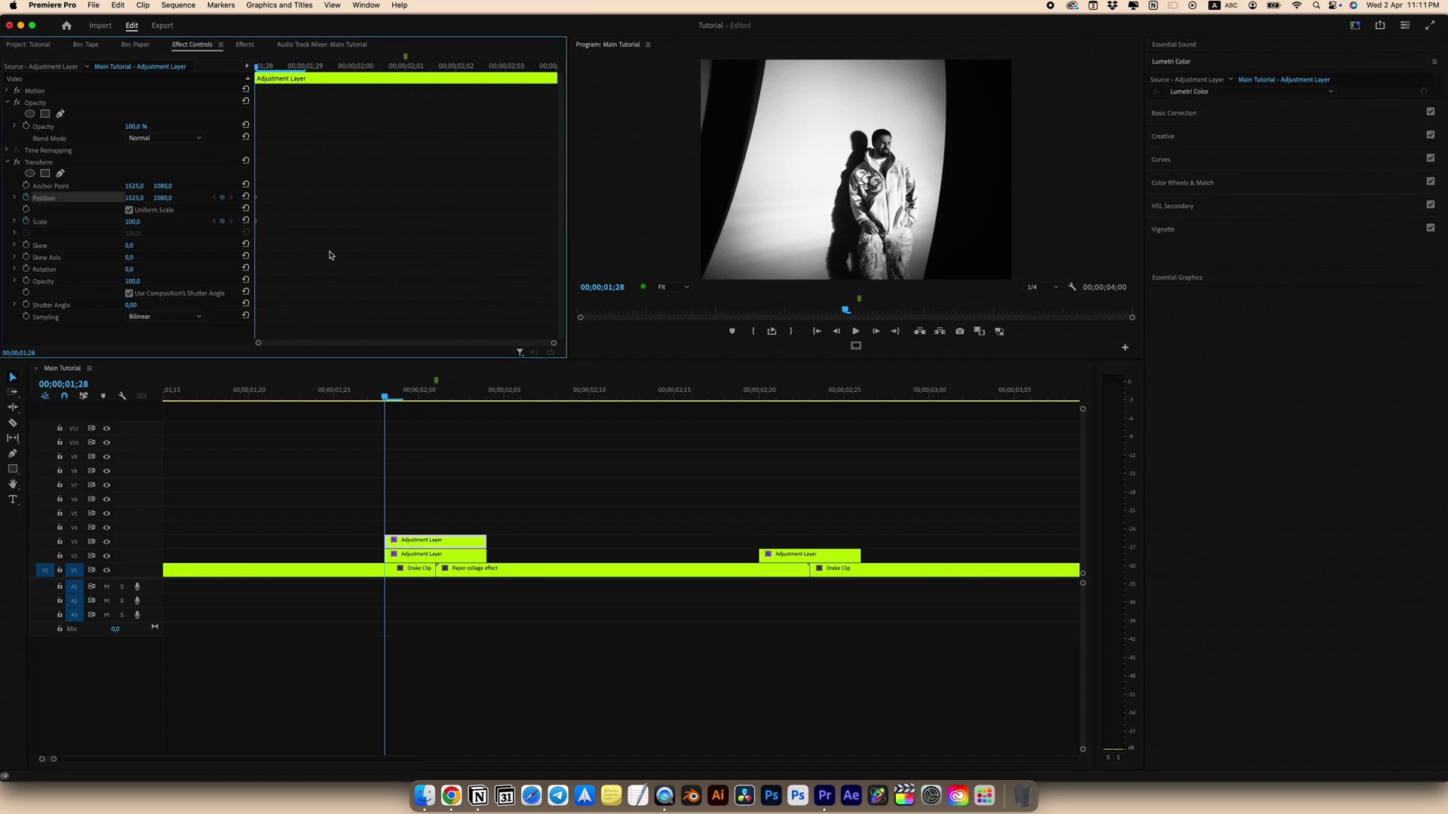
Keyframe Transform Position at 1525, 1084 on 00;00;01;29, and add Position and Scale keyframes on each frame through the layer's end
key("Right")
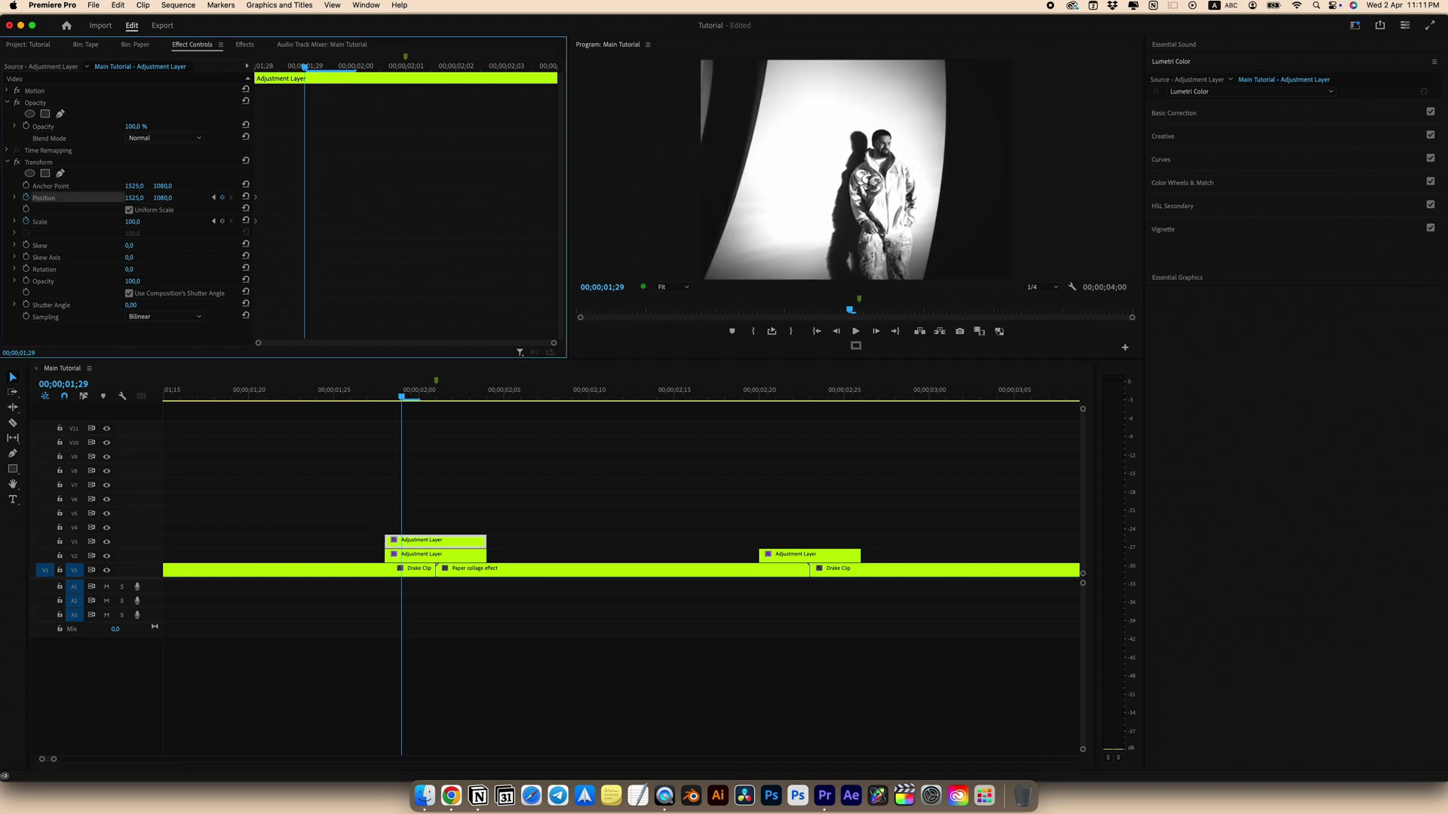
left_click_drag(163, 198, 166, 198)
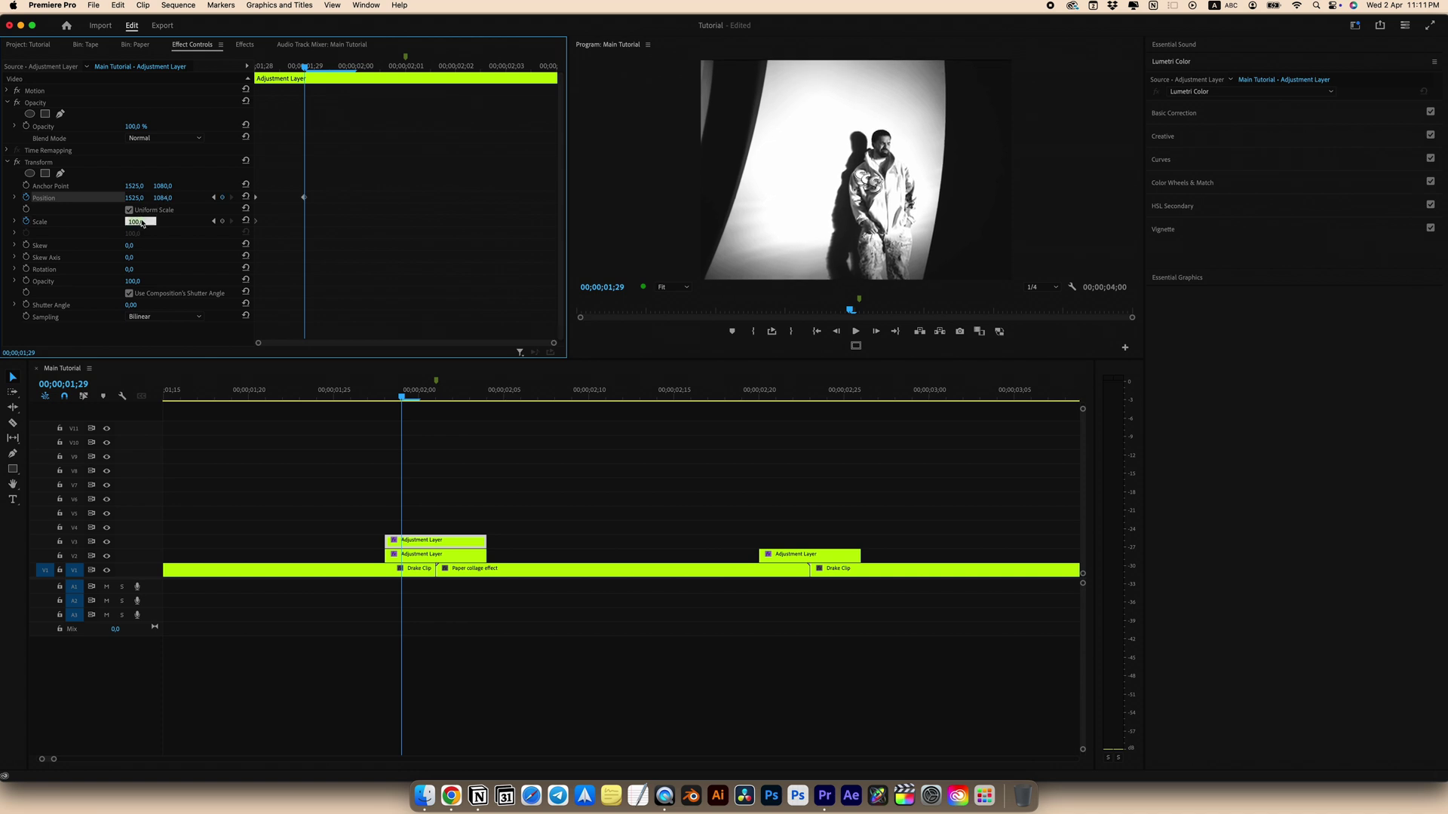
key("Up")
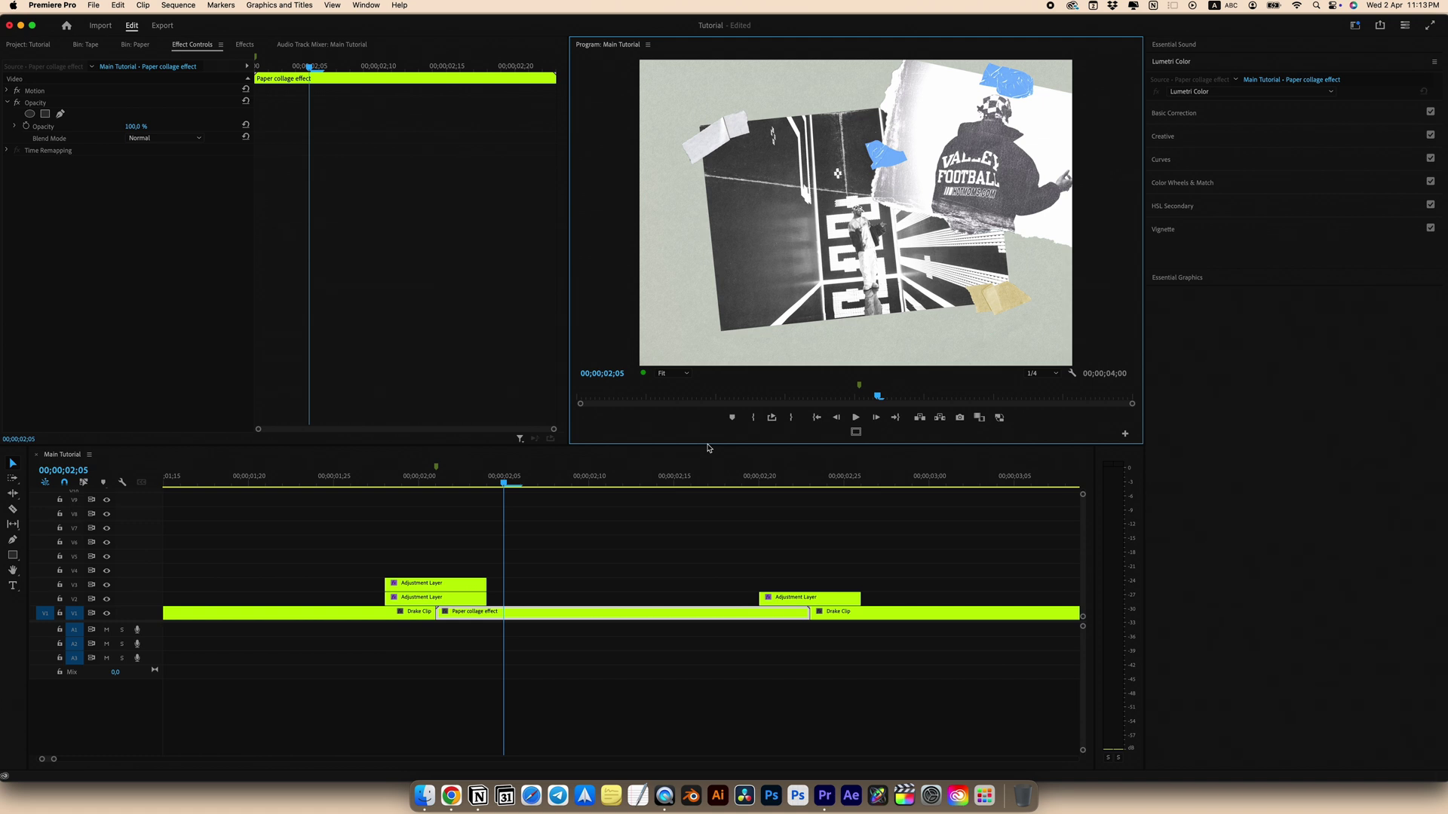
Duplicate the Transform adjustment layer onto V3 above the second brightness layer and preview the transitions
left_click_drag(416, 594, 501, 586)
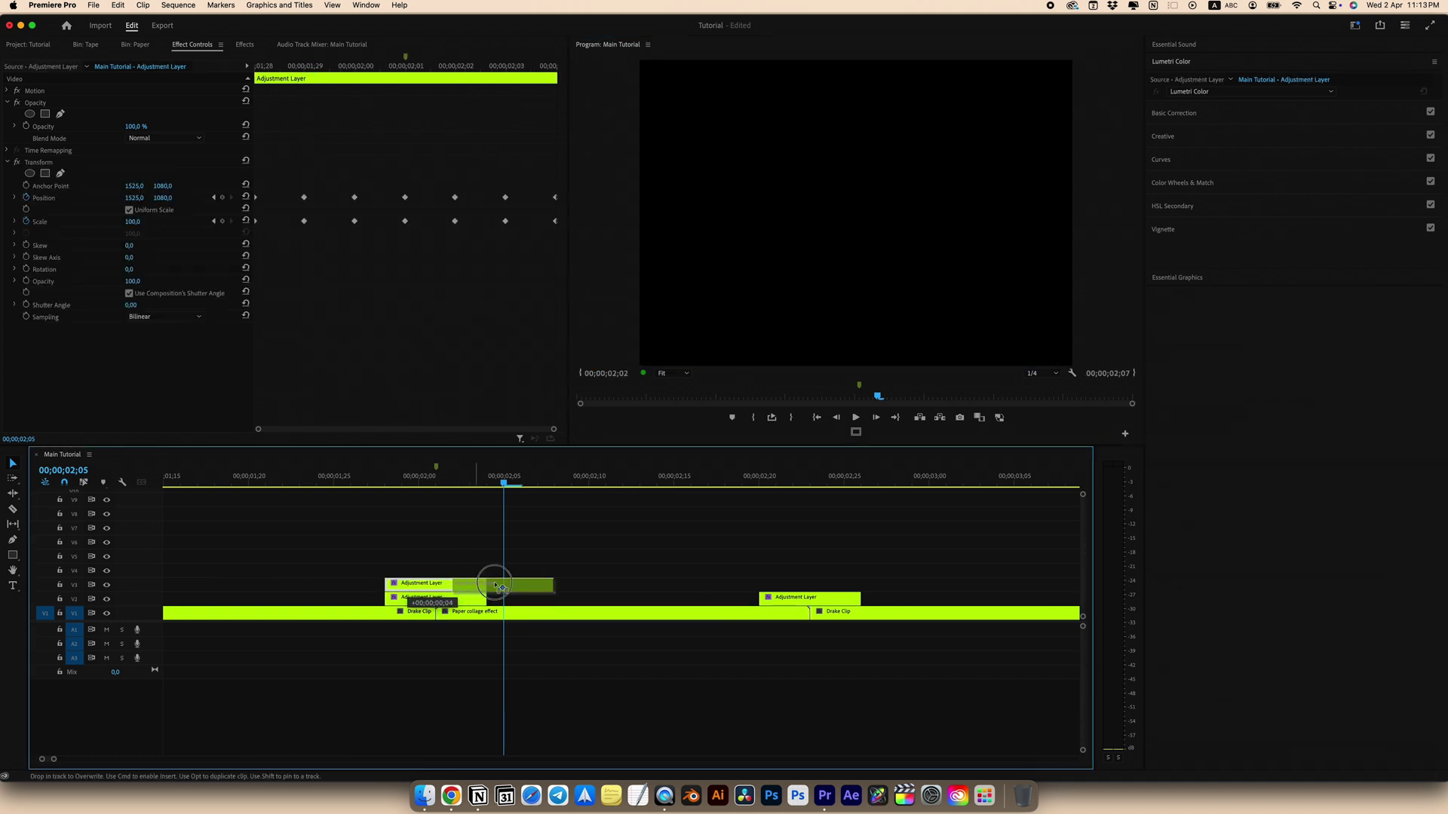
left_click_drag(779, 579, 779, 581)
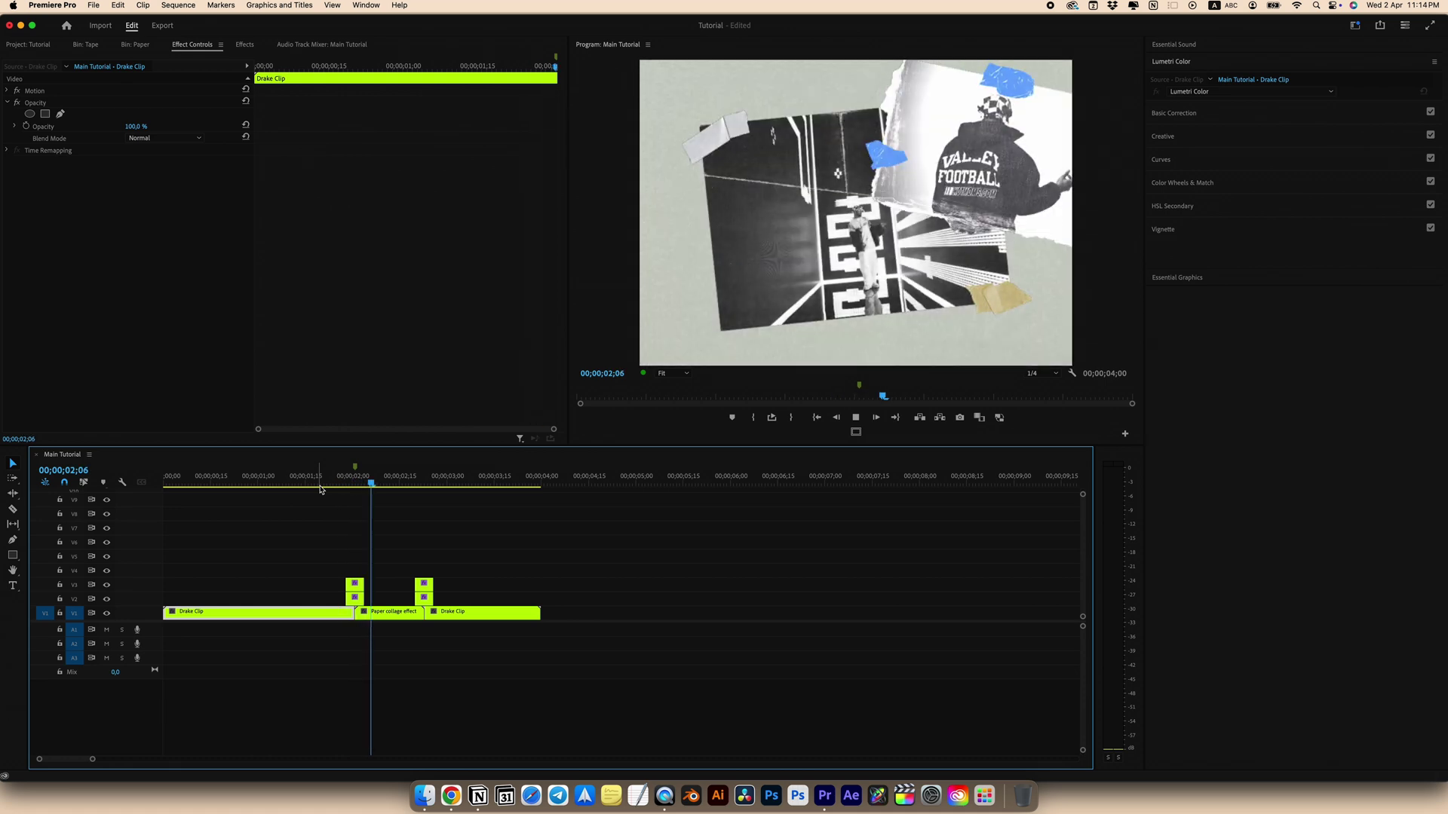
left_click_drag(320, 486, 292, 484)
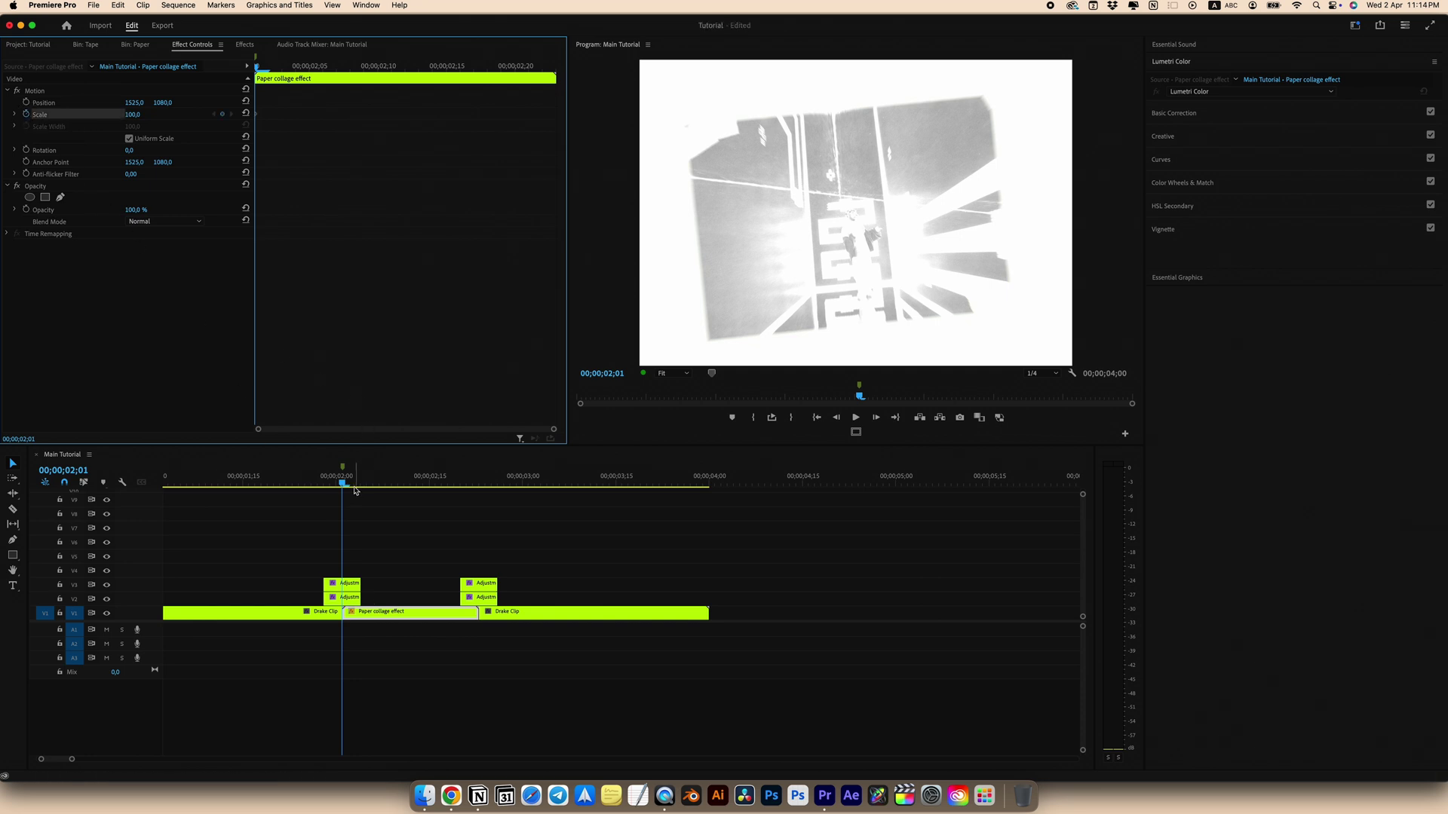
Animate the Paper collage effect clip's Scale from 100 at 00;00;02;01 to a slightly larger size at its end, save, and review the playback
left_click_drag(355, 490, 467, 489)
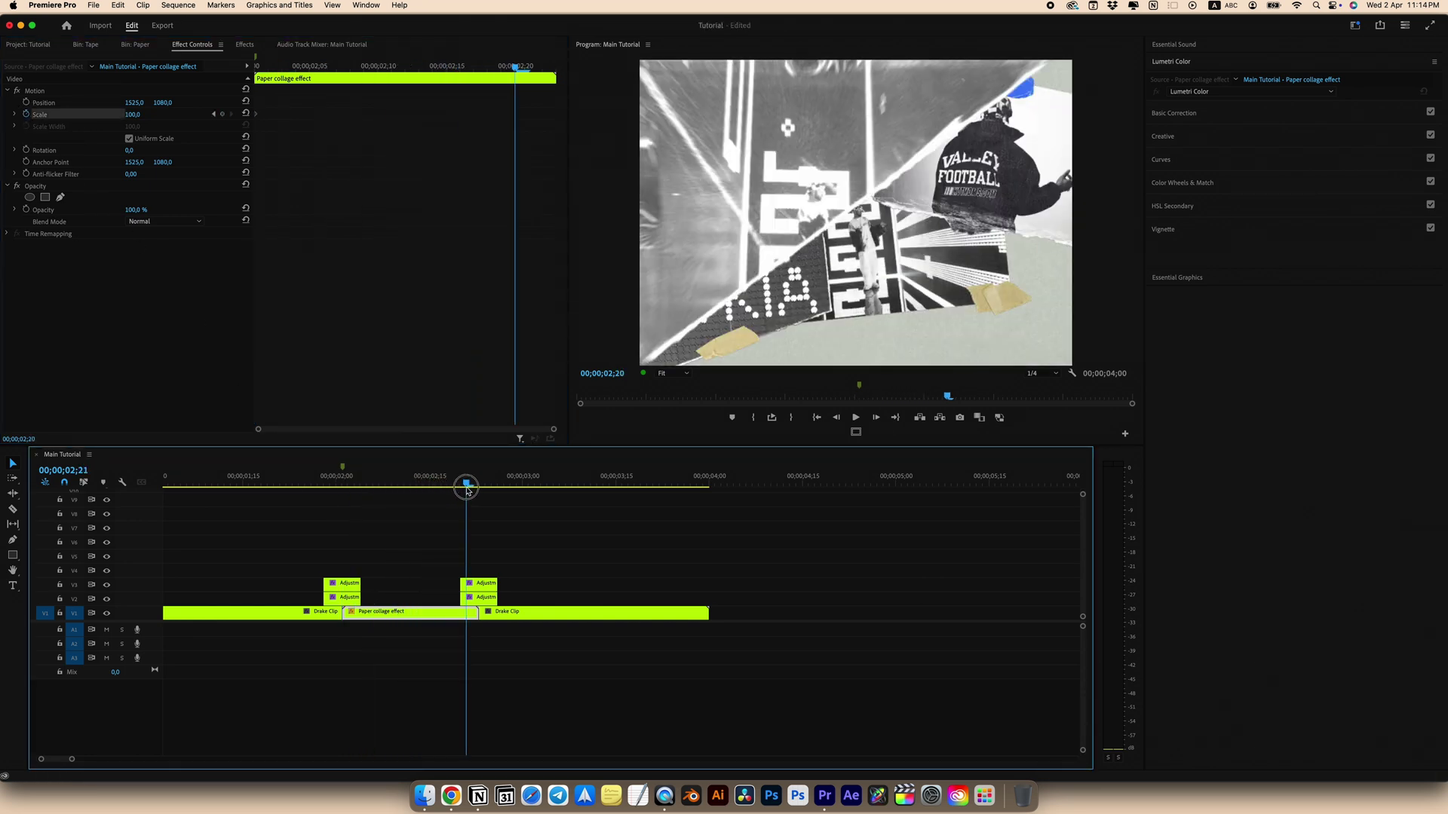
left_click(139, 114)
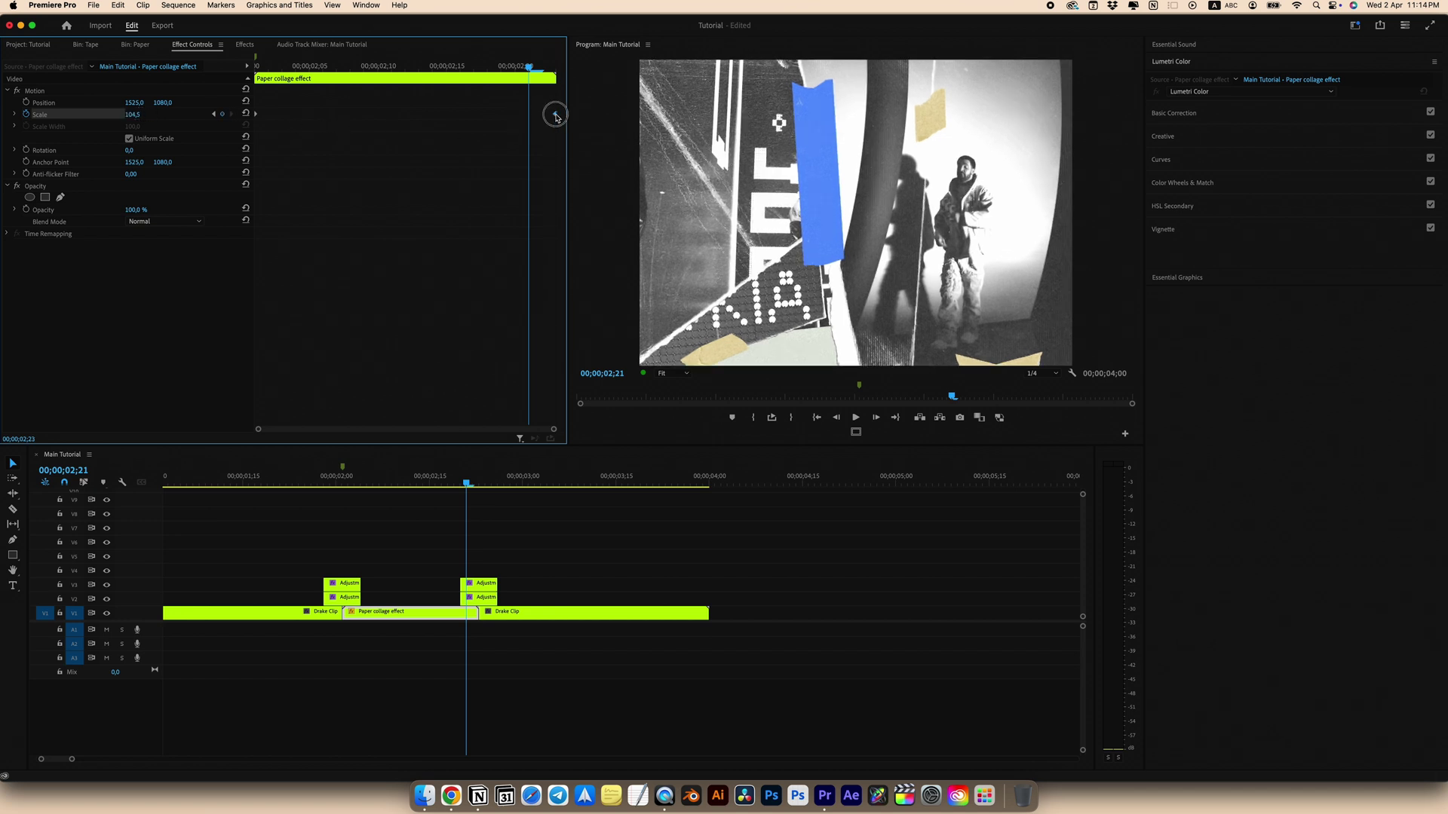
key("super+s")
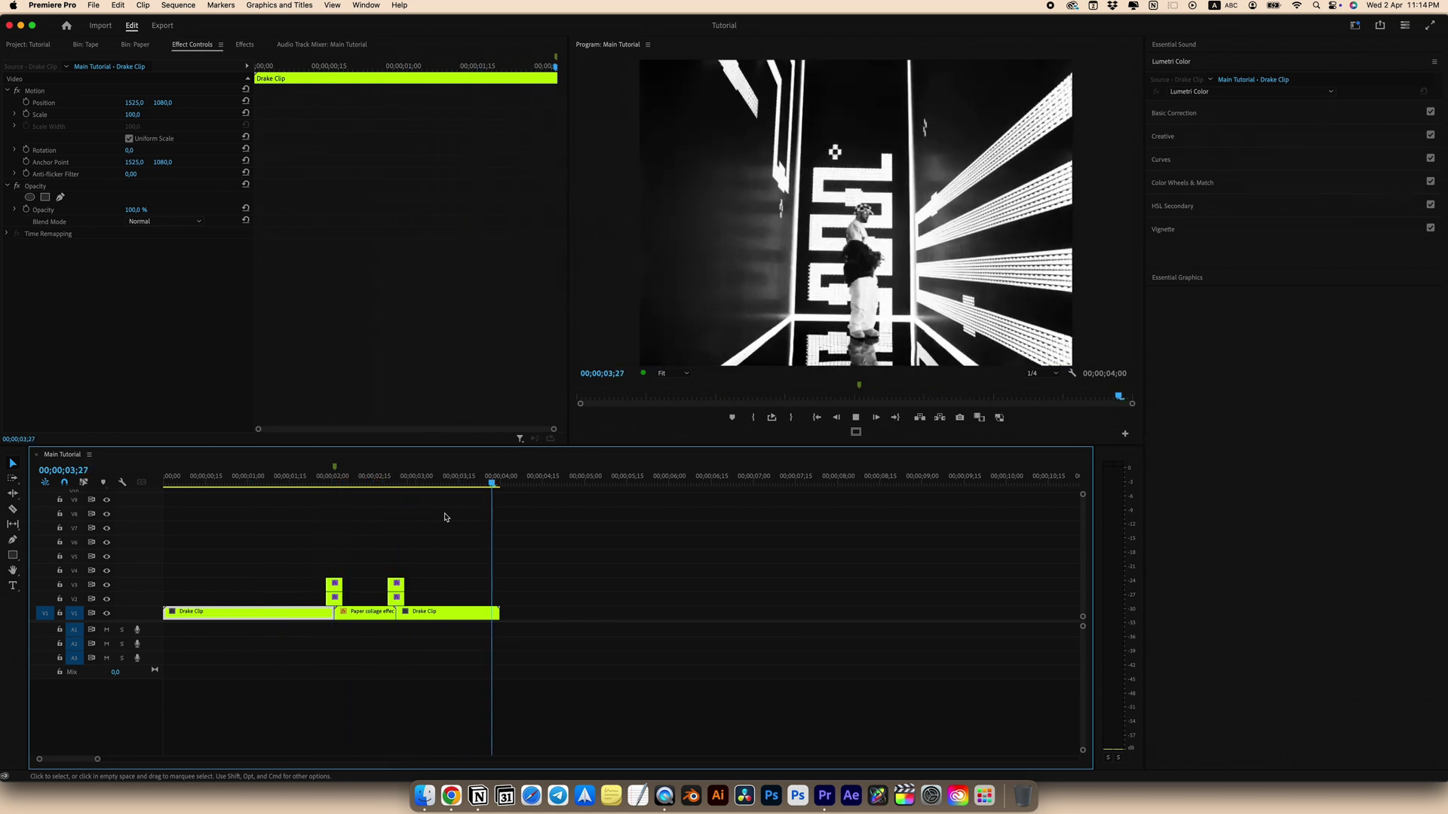
left_click(770, 419)
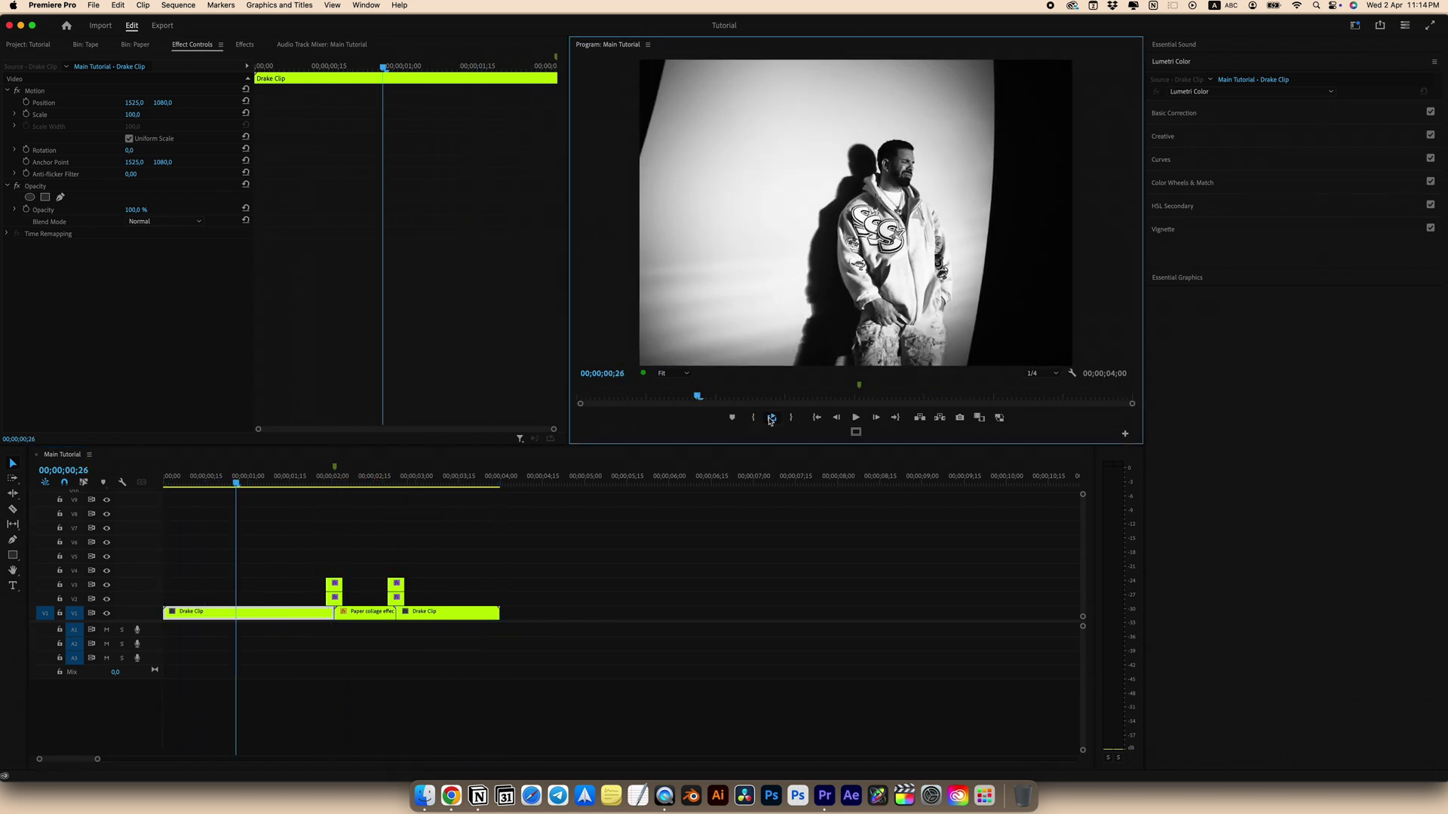